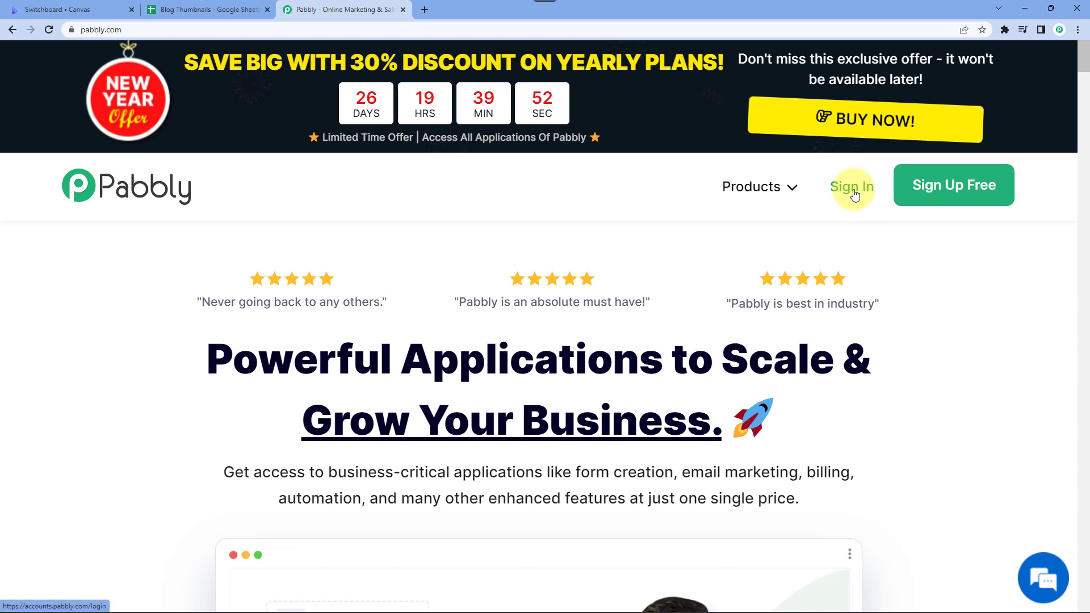
# Step: Sign in to Pabbly and open the Pabbly Connect application
pyautogui.click(855, 195)
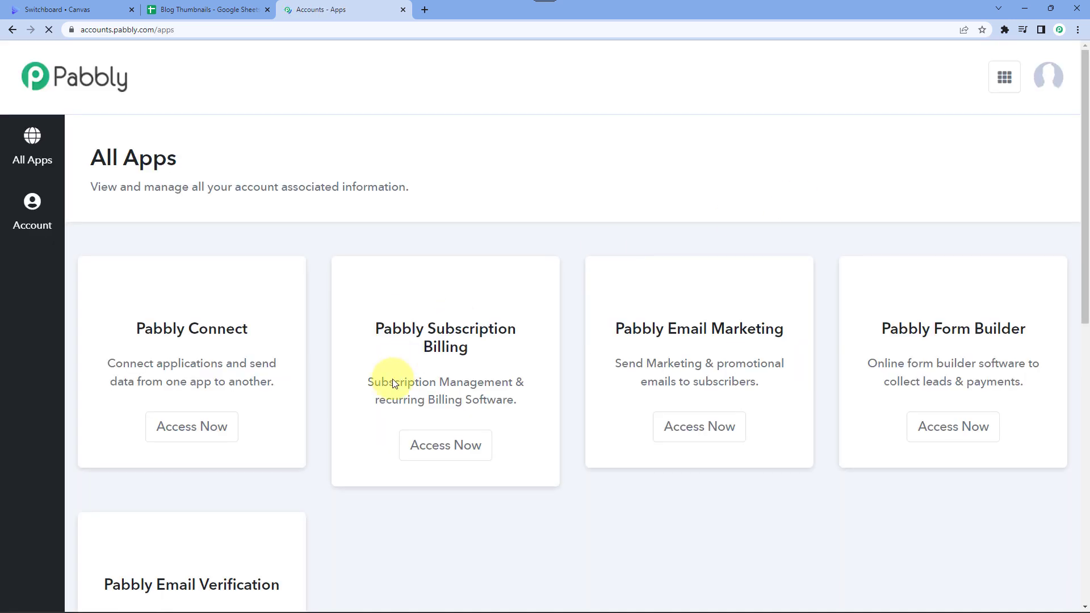
pyautogui.tripleClick(192, 341)
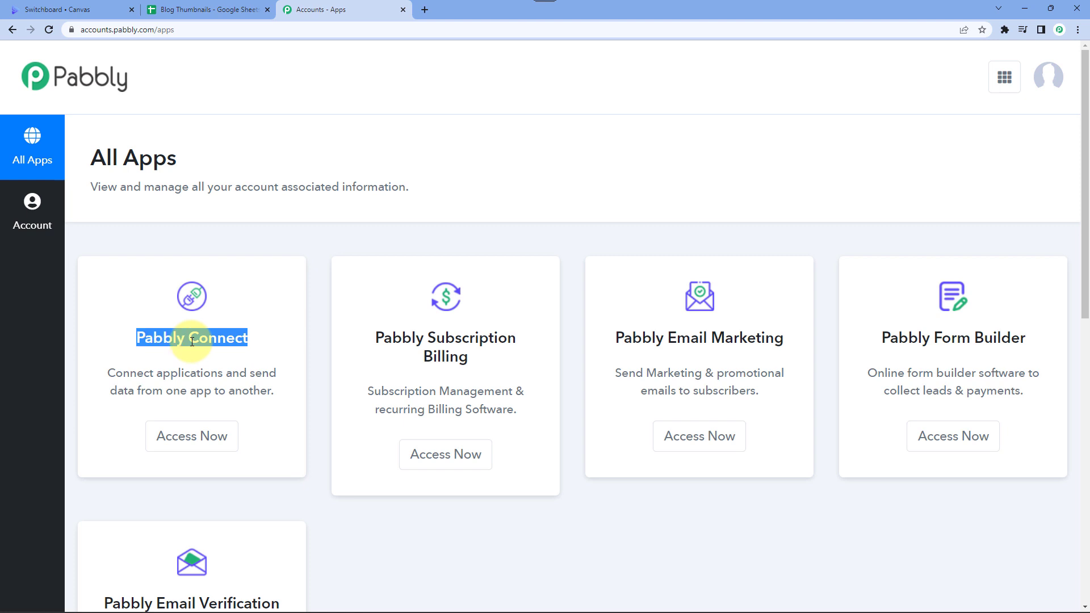
pyautogui.click(214, 435)
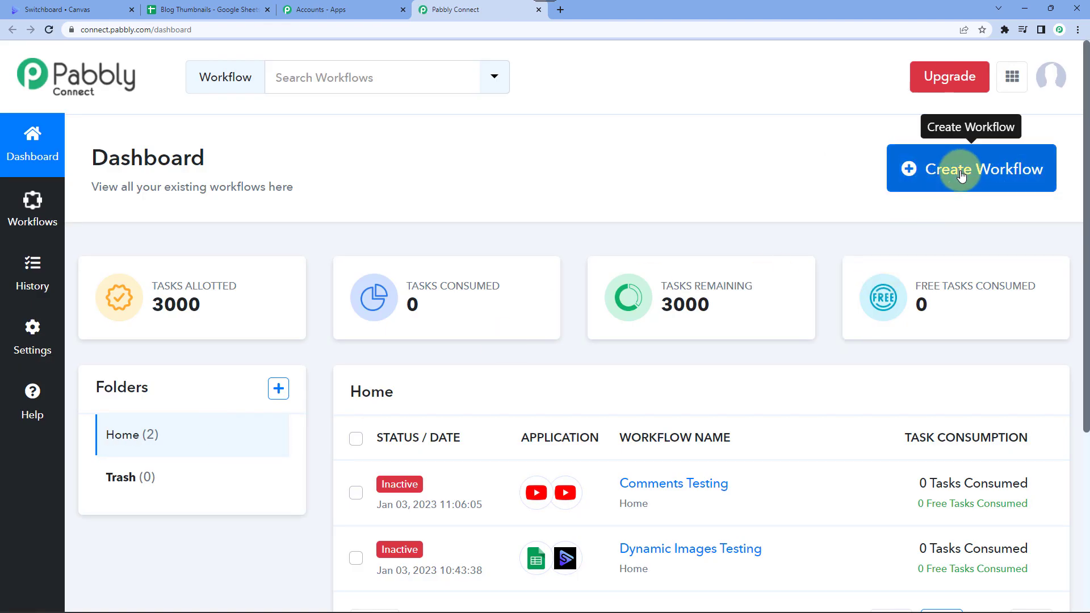
# Step: Create a new workflow named "Google Sheets to Switchboard Canvas"
pyautogui.click(961, 177)
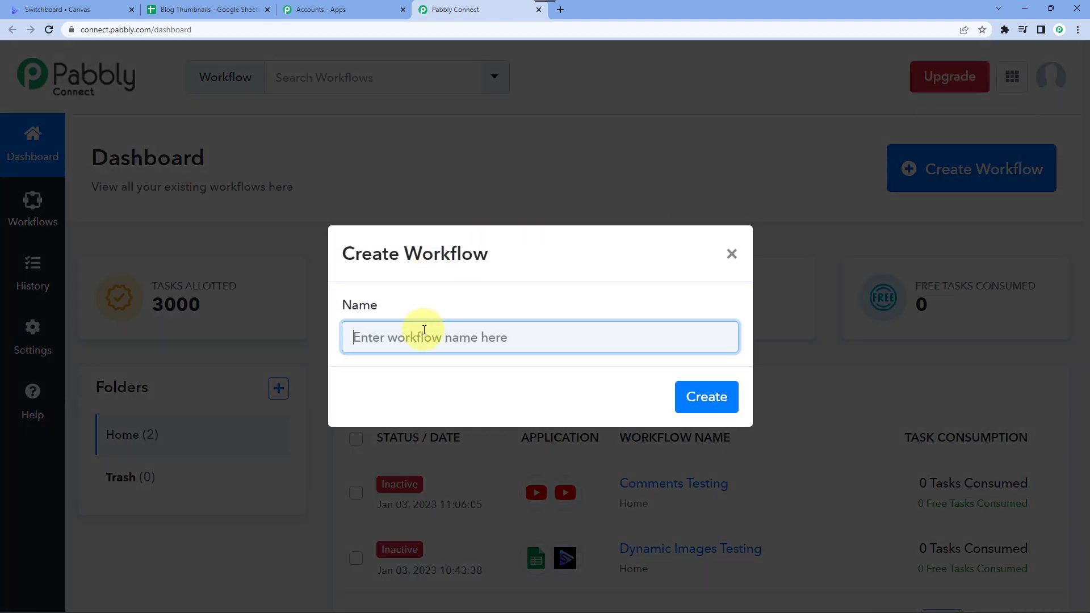
pyautogui.write('G')
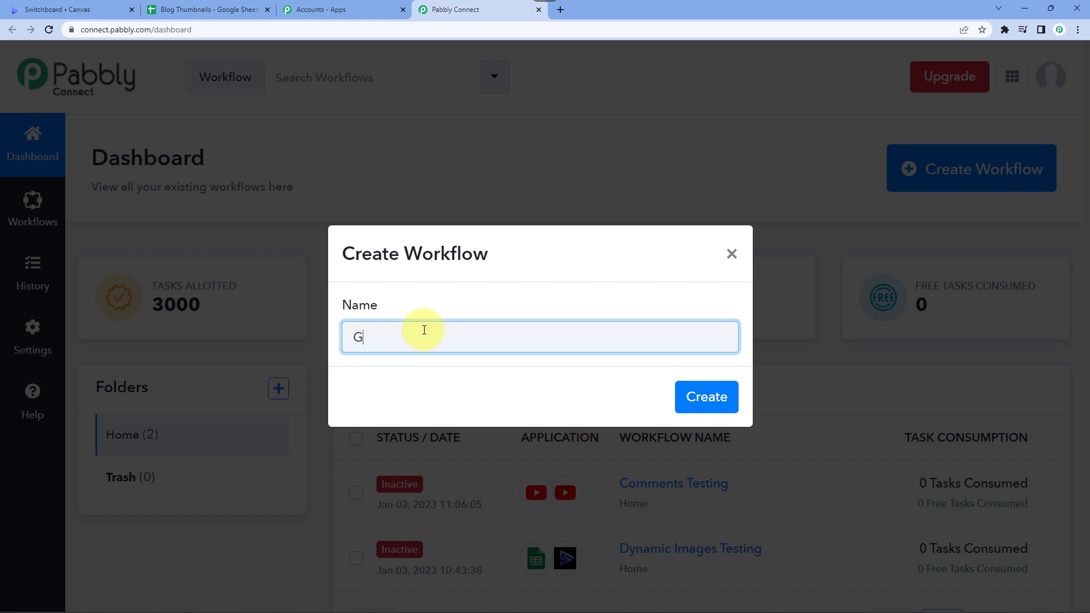
pyautogui.write('oogle SHeets to Switchboard Canvas')
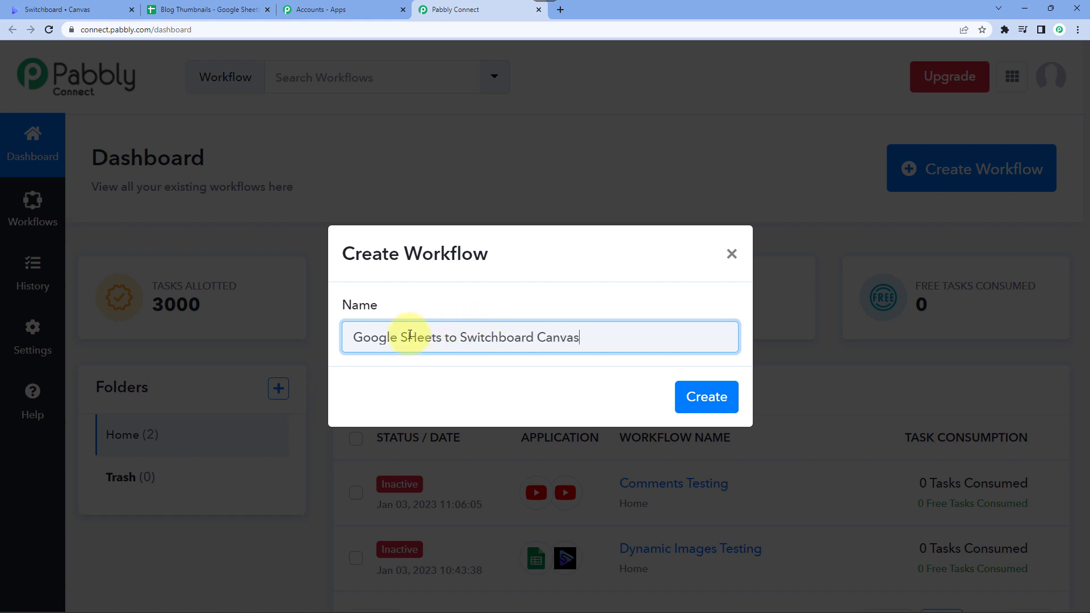
pyautogui.moveTo(408, 337); pyautogui.dragTo(416, 337)
pyautogui.write('h')
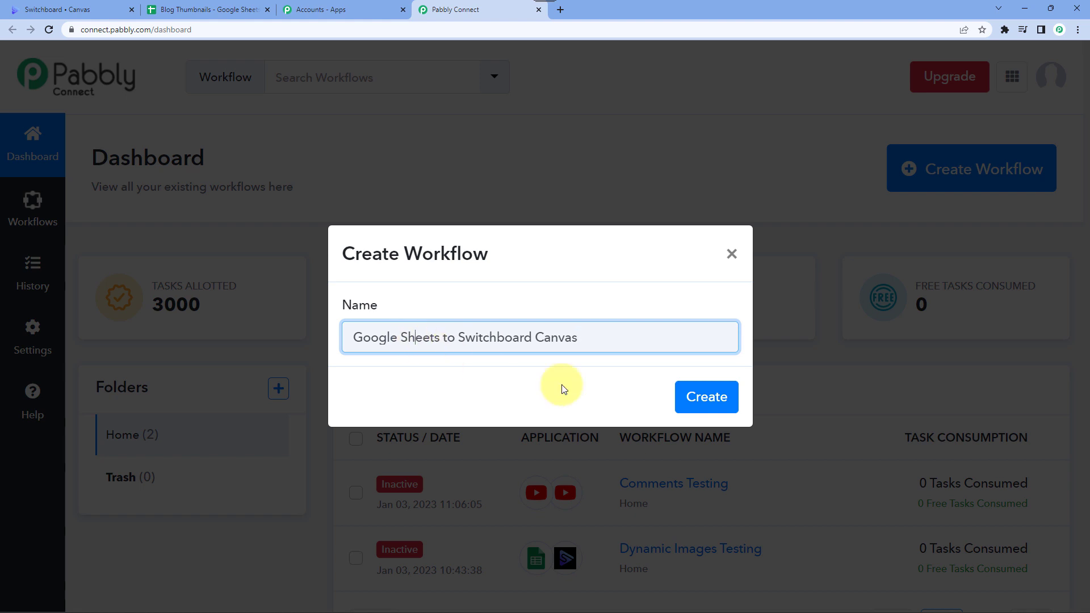
pyautogui.click(703, 397)
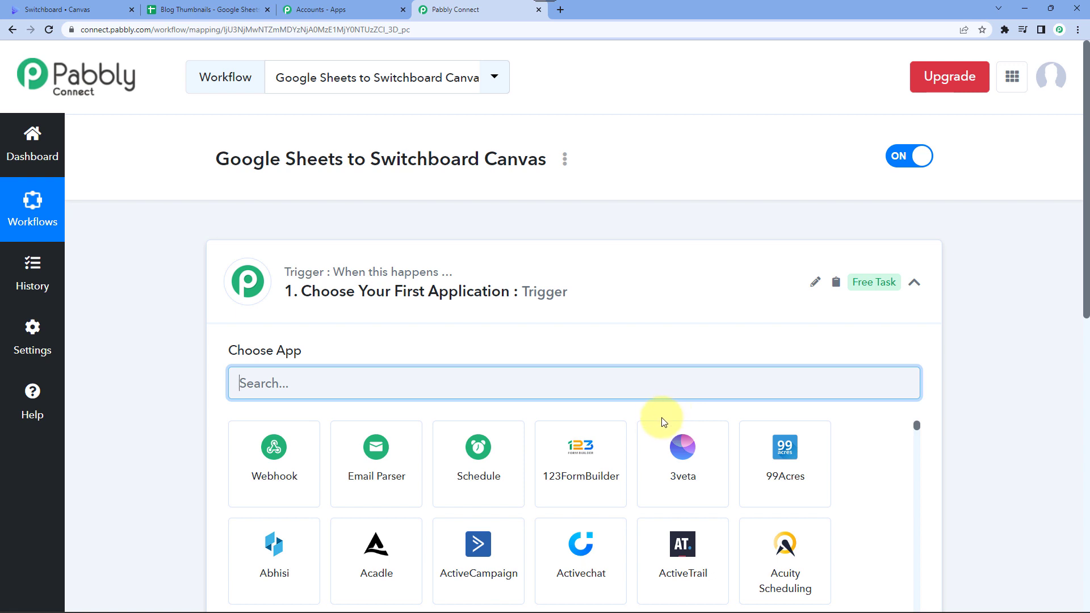
# Step: Review the Title and Image URL entries in the Blog Thumbnails spreadsheet and widen the Thumbnail URL column
pyautogui.click(445, 284)
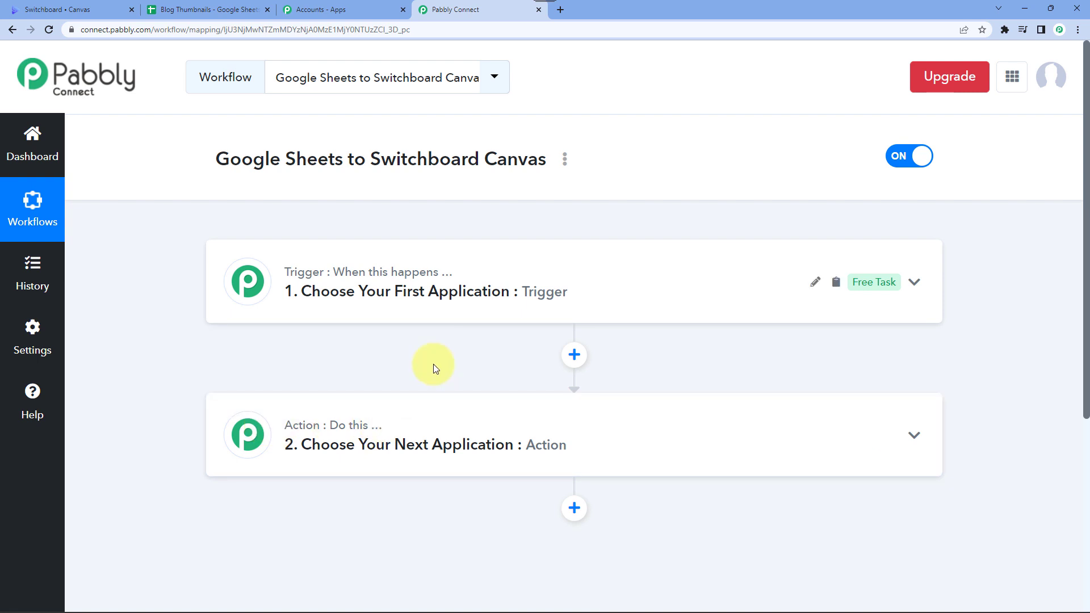
pyautogui.click(215, 9)
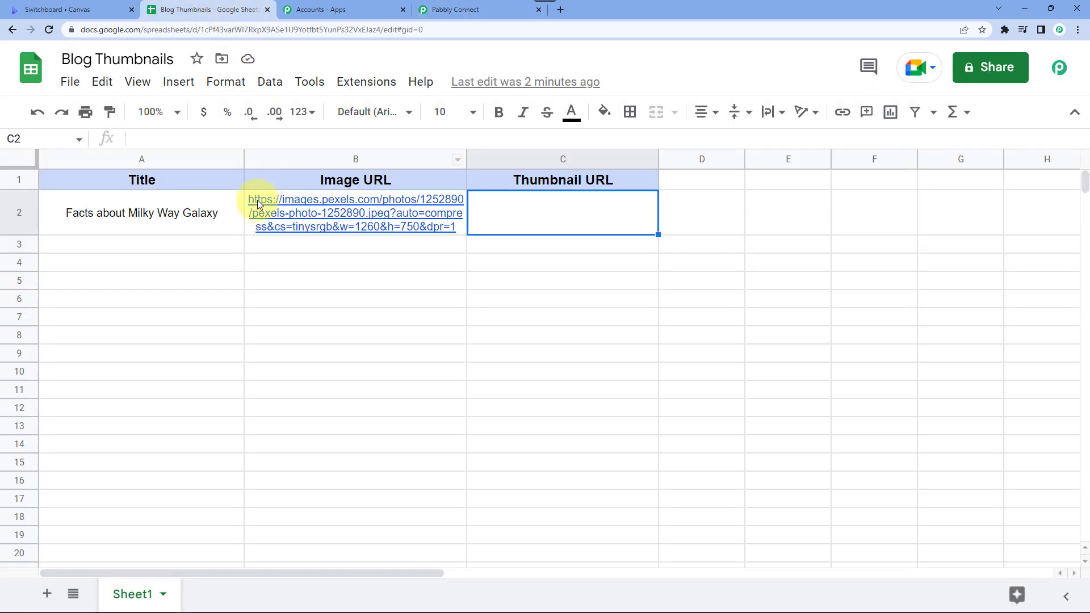
pyautogui.click(174, 213)
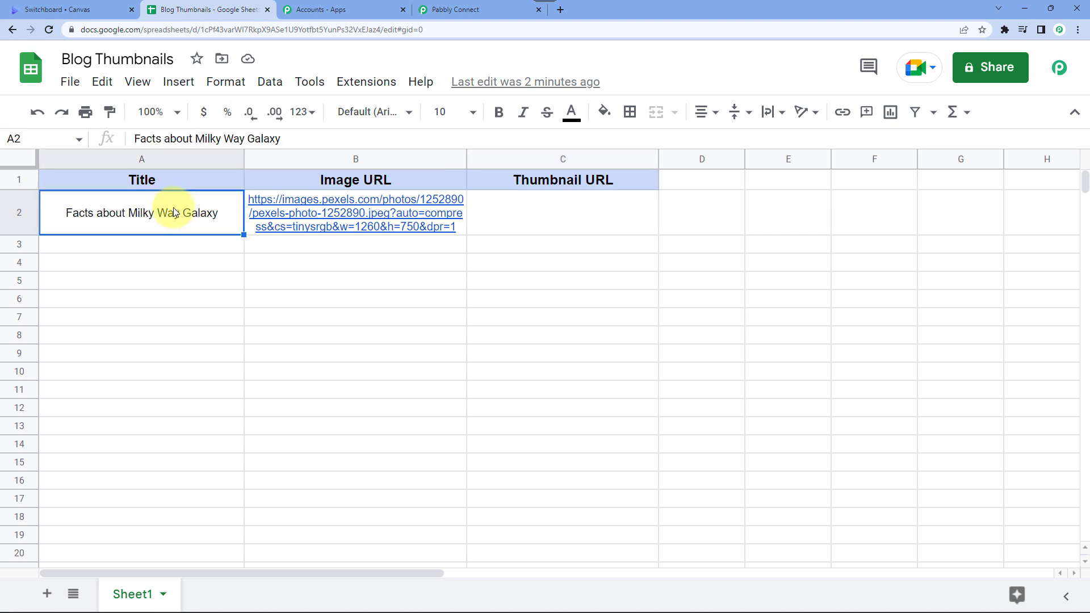
pyautogui.click(343, 213)
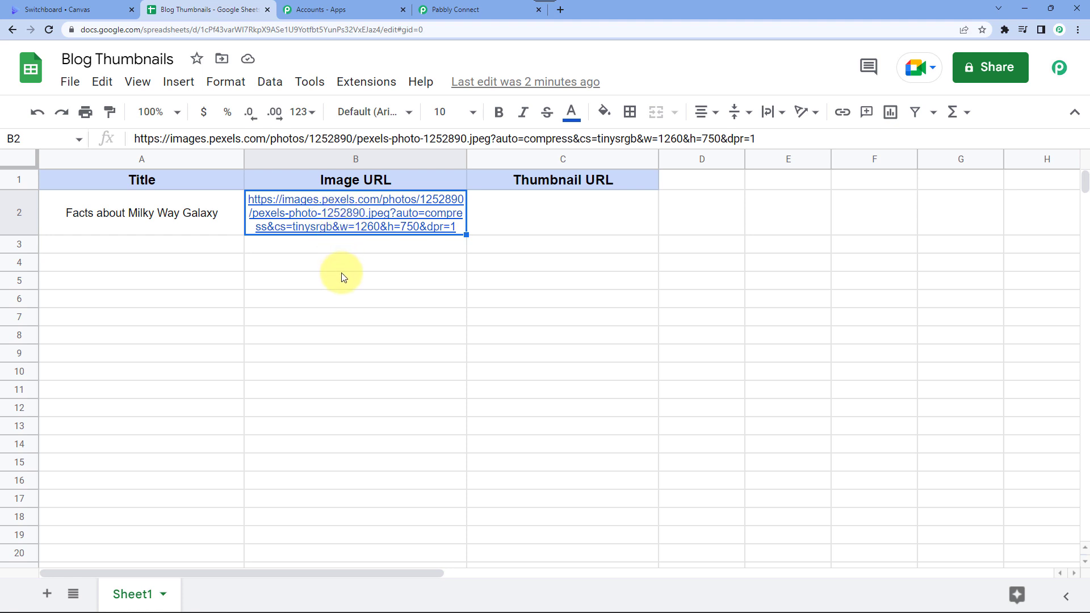
pyautogui.moveTo(355, 223)
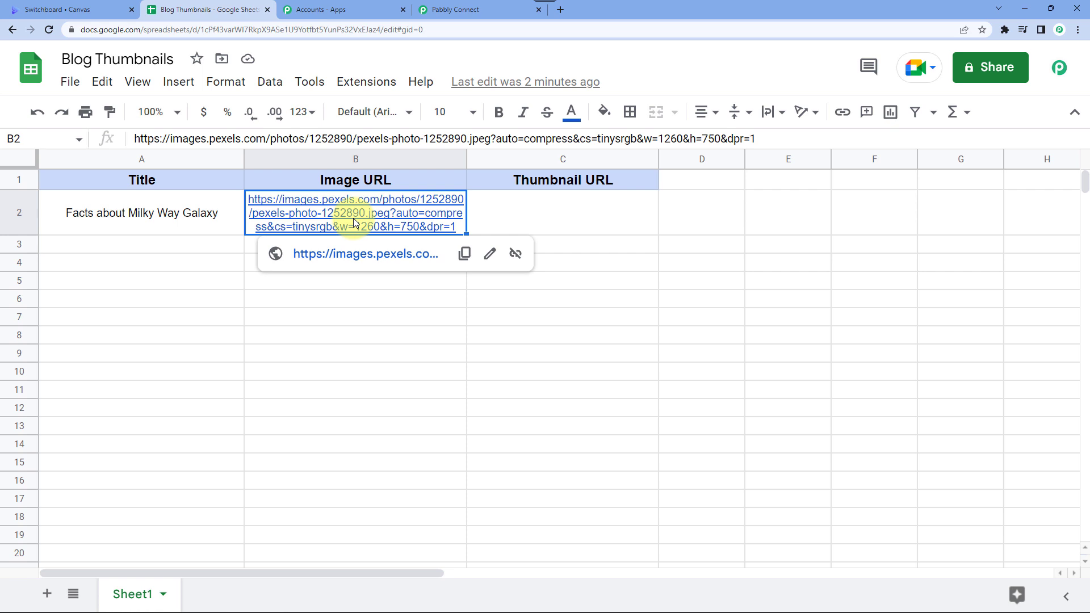
pyautogui.click(148, 213)
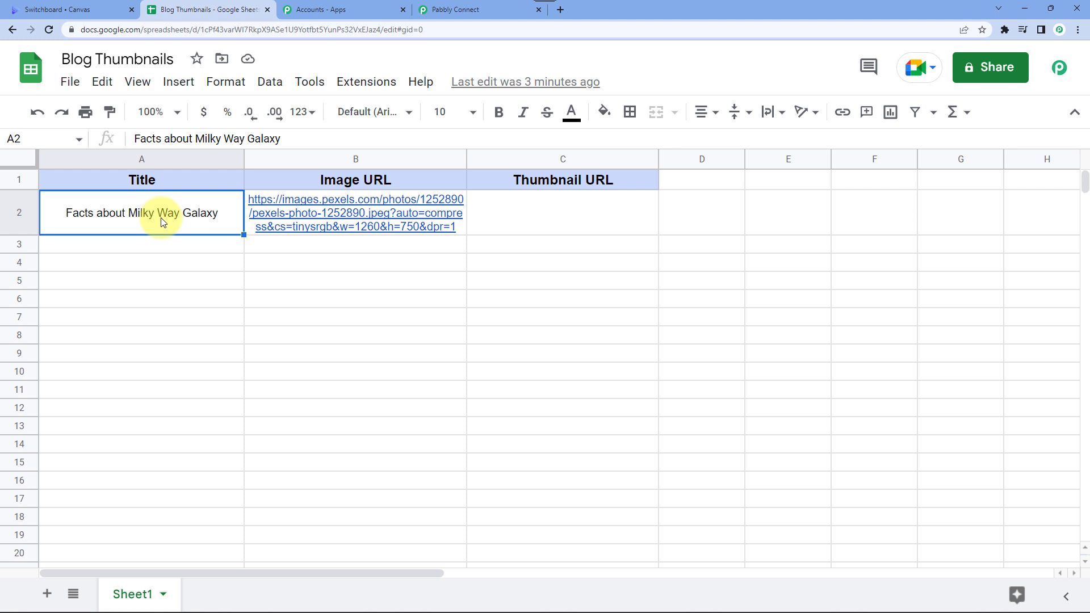
pyautogui.click(594, 221)
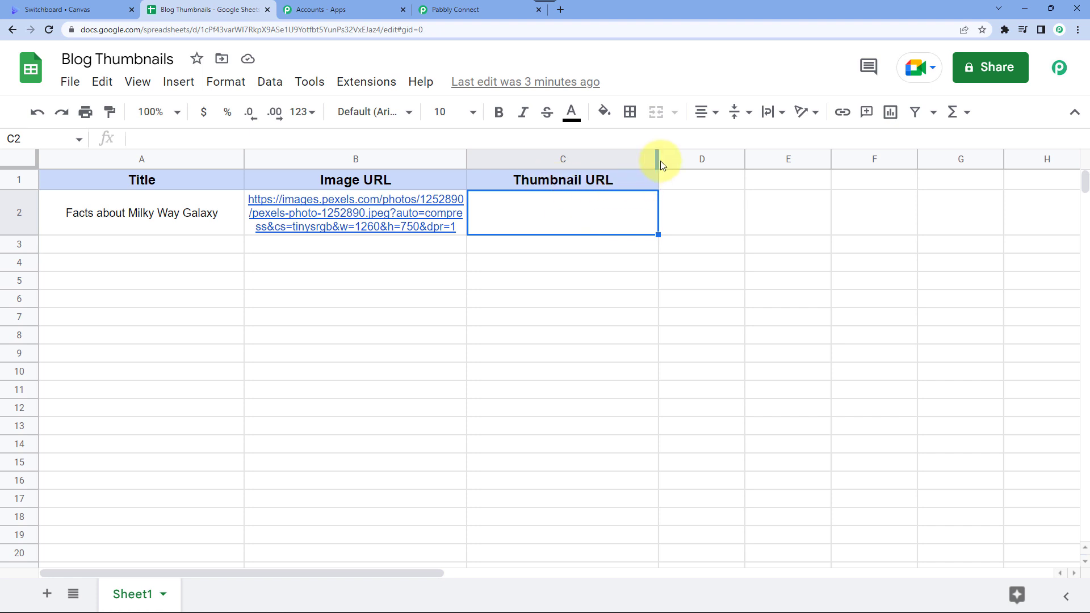
pyautogui.moveTo(659, 160); pyautogui.dragTo(720, 159)
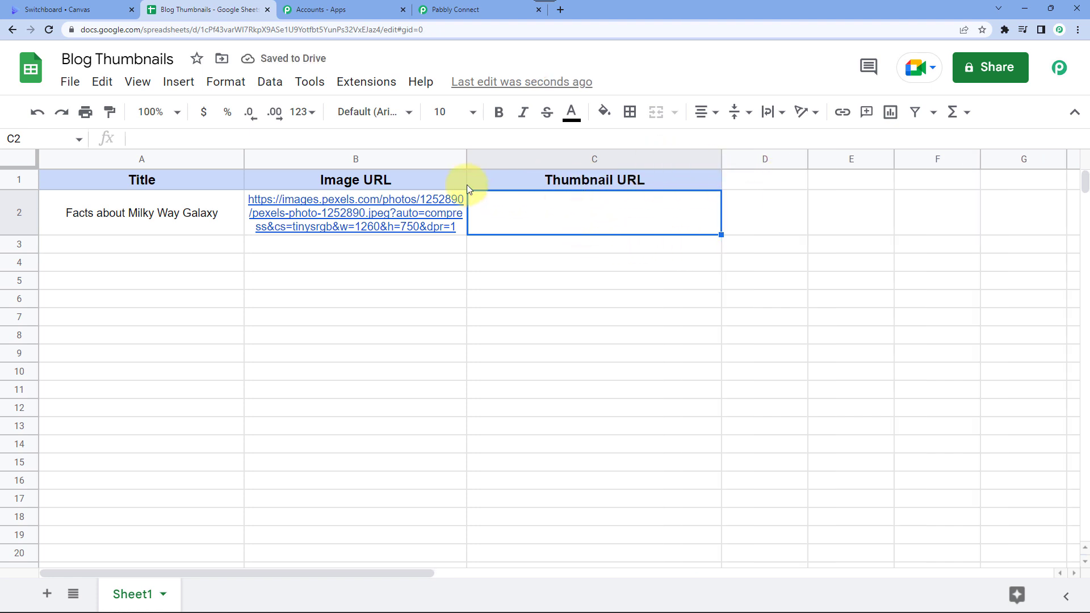
# Step: Return to Pabbly Connect and set the workflow trigger to Google Sheets with the event New or Updated Spreadsheet Row
pyautogui.click(443, 14)
pyautogui.click(360, 285)
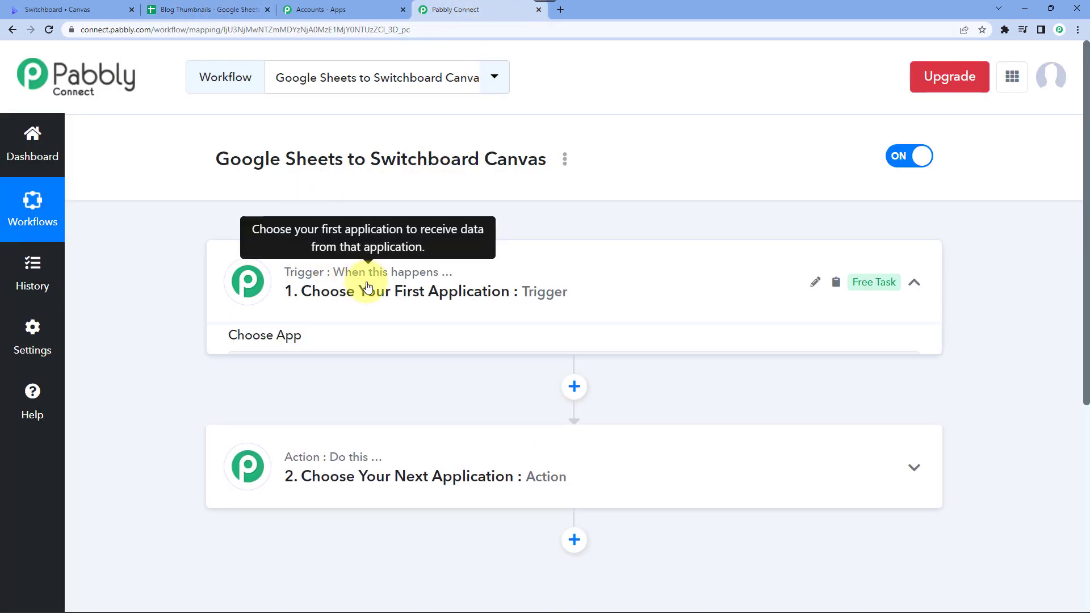
pyautogui.click(322, 387)
pyautogui.write('google')
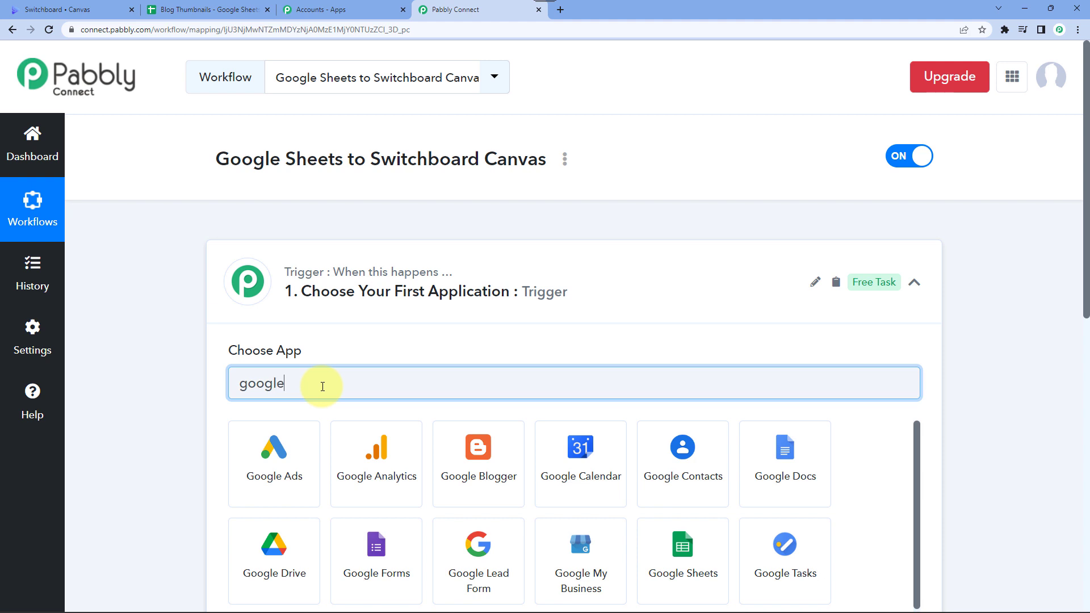
pyautogui.click(692, 574)
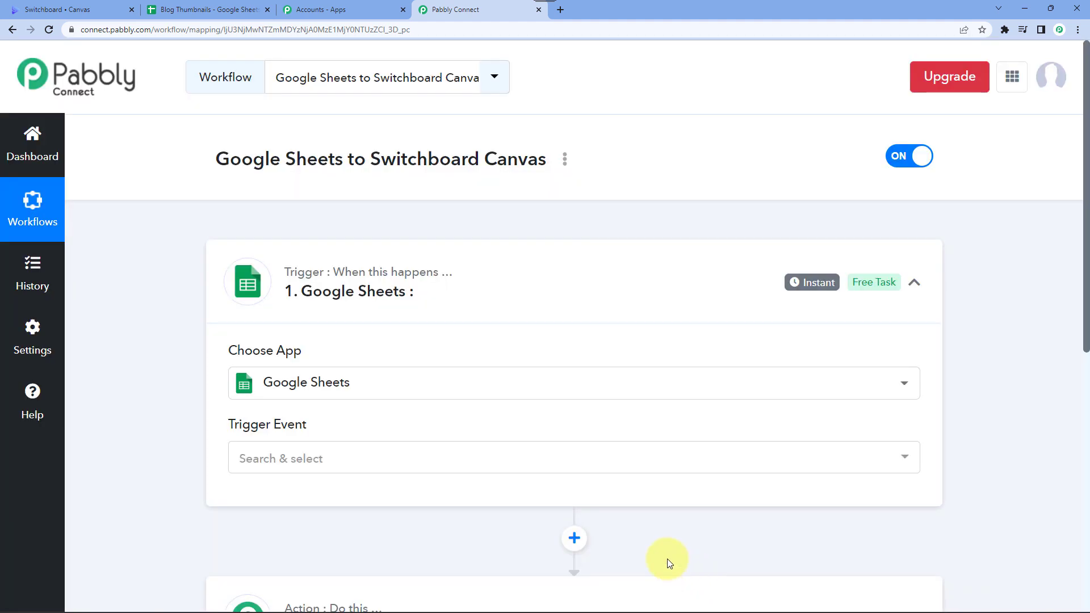
pyautogui.click(274, 464)
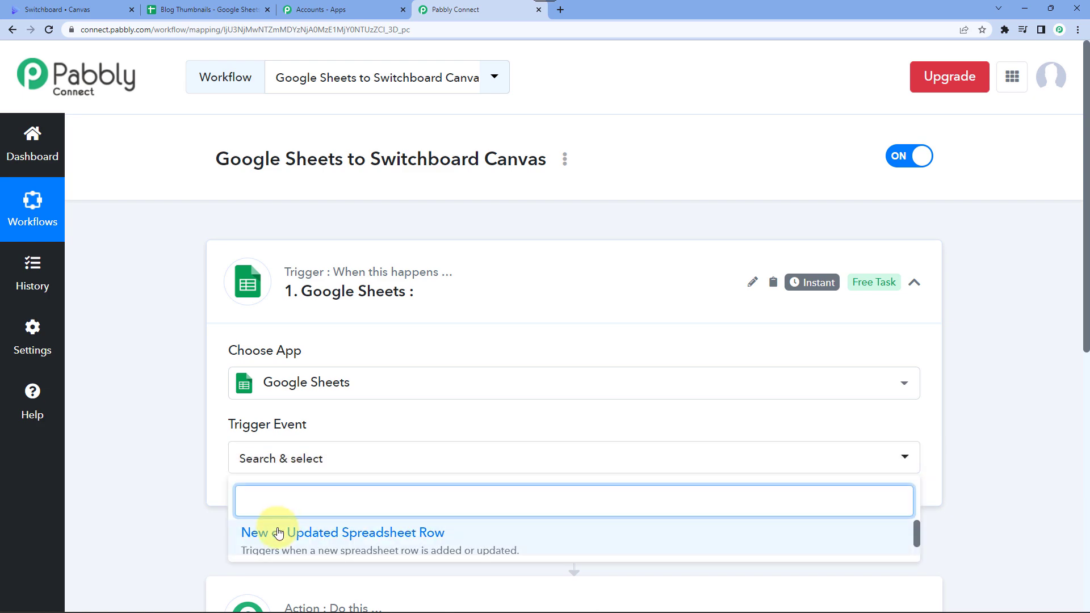
pyautogui.click(299, 531)
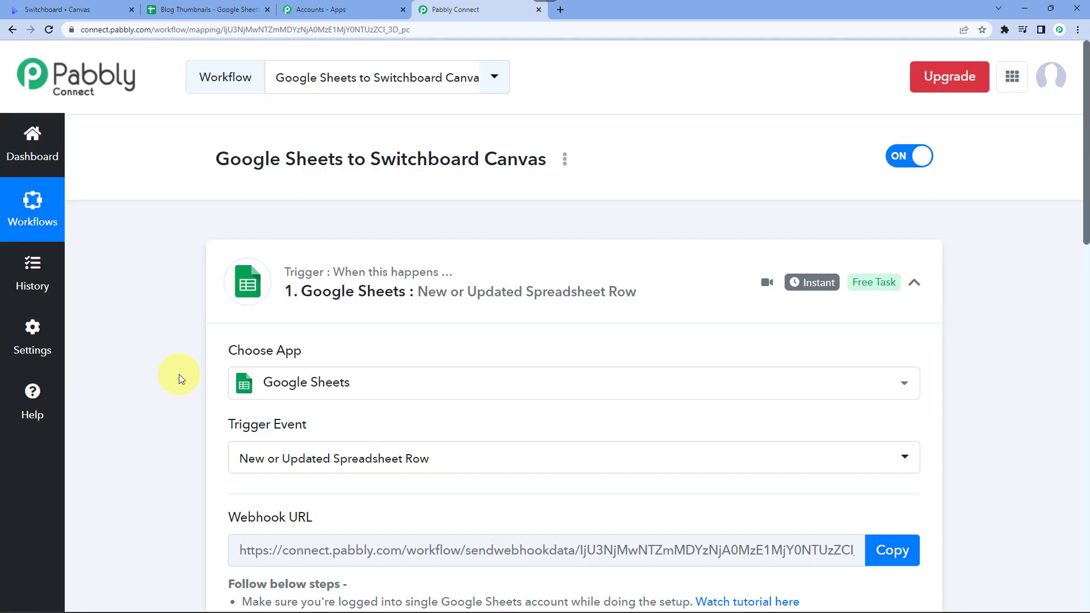
# Step: Copy the Google Sheets trigger's webhook URL and read through the setup instructions below it
pyautogui.scroll(-5, 199, 339)
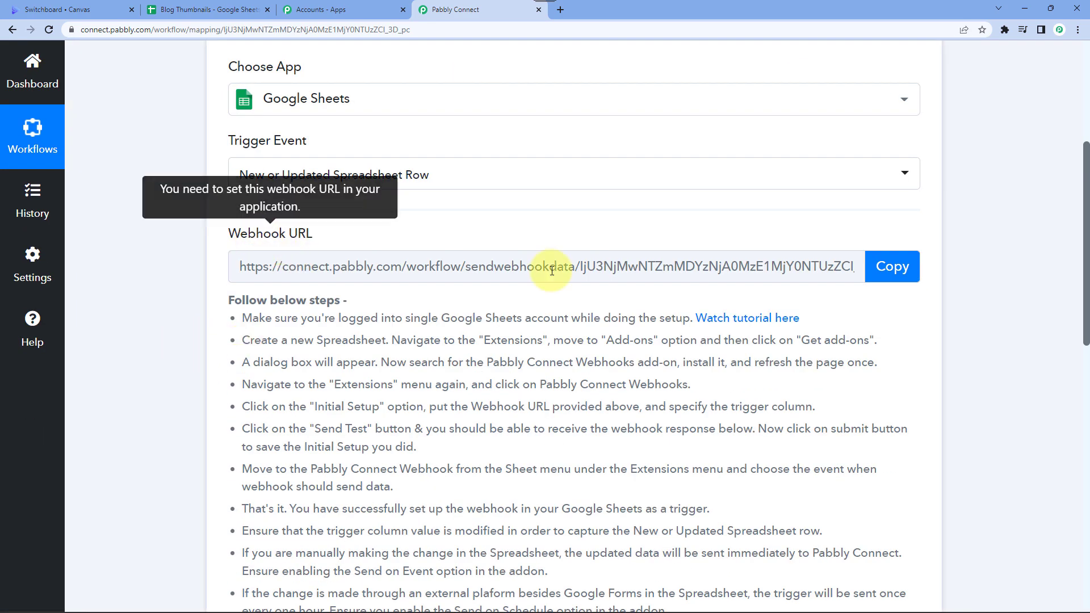
pyautogui.click(895, 267)
pyautogui.scroll(-3, 179, 317)
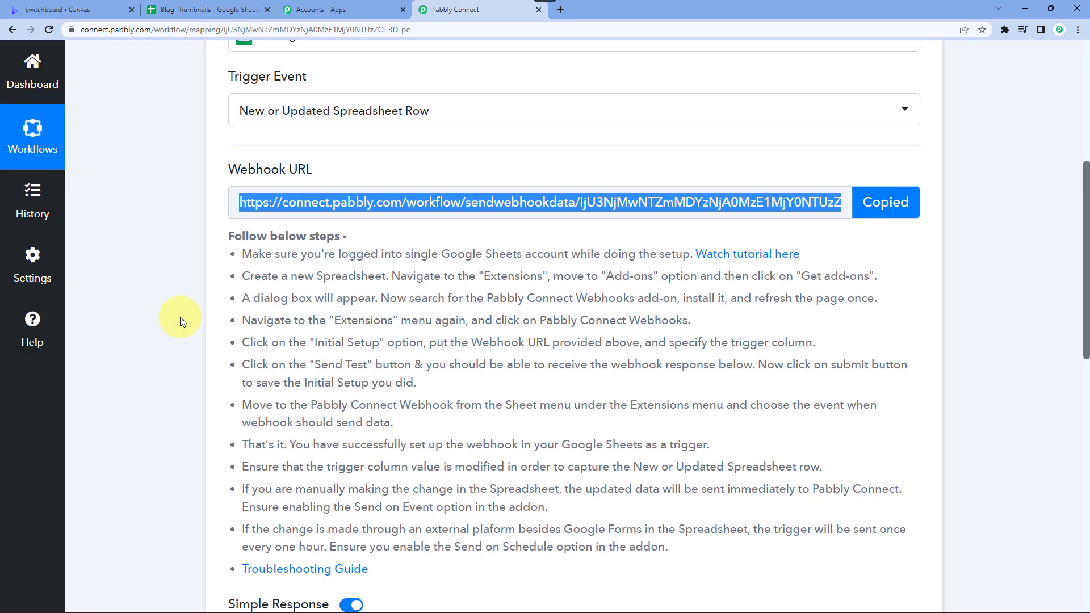
pyautogui.doubleClick(257, 148)
pyautogui.moveTo(286, 212); pyautogui.dragTo(725, 448)
pyautogui.click(726, 450)
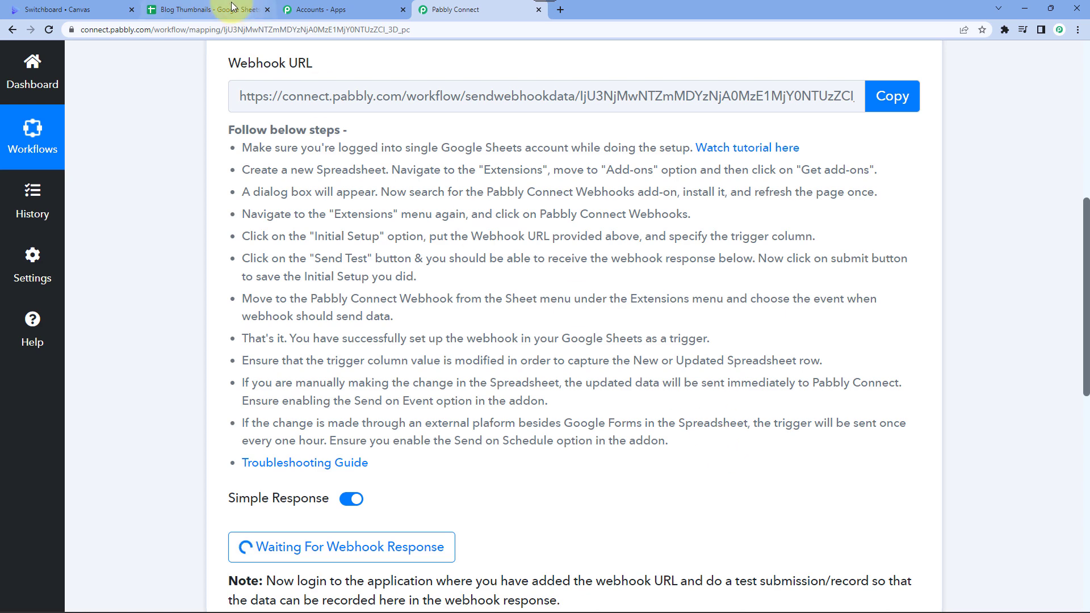
# Step: Check in the Blog Thumbnails spreadsheet's add-on marketplace whether Pabbly Connect Webhooks is installed
pyautogui.click(214, 10)
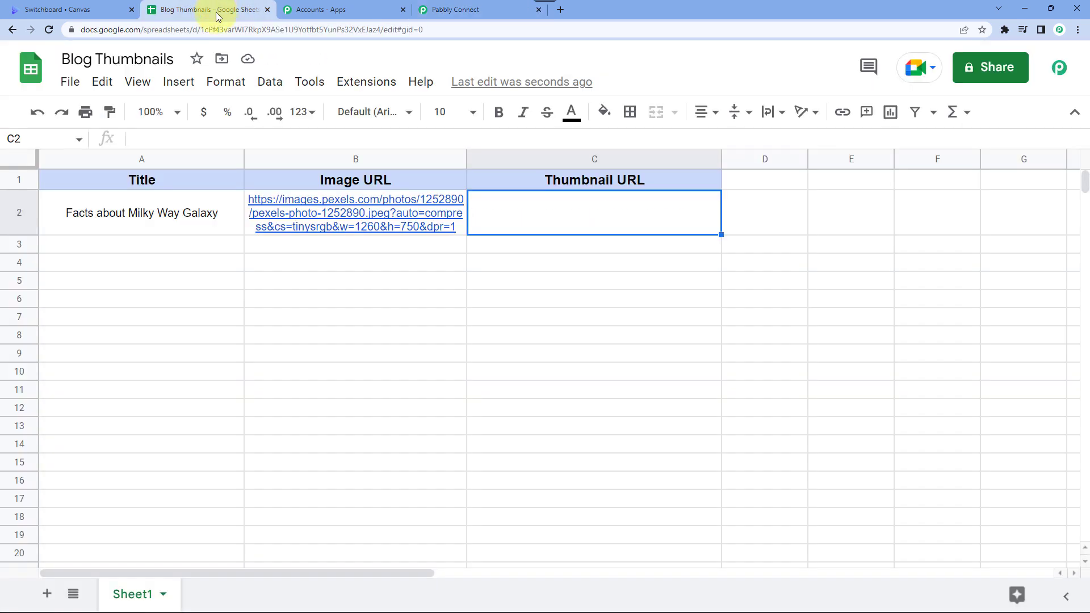
pyautogui.click(375, 88)
pyautogui.moveTo(372, 114)
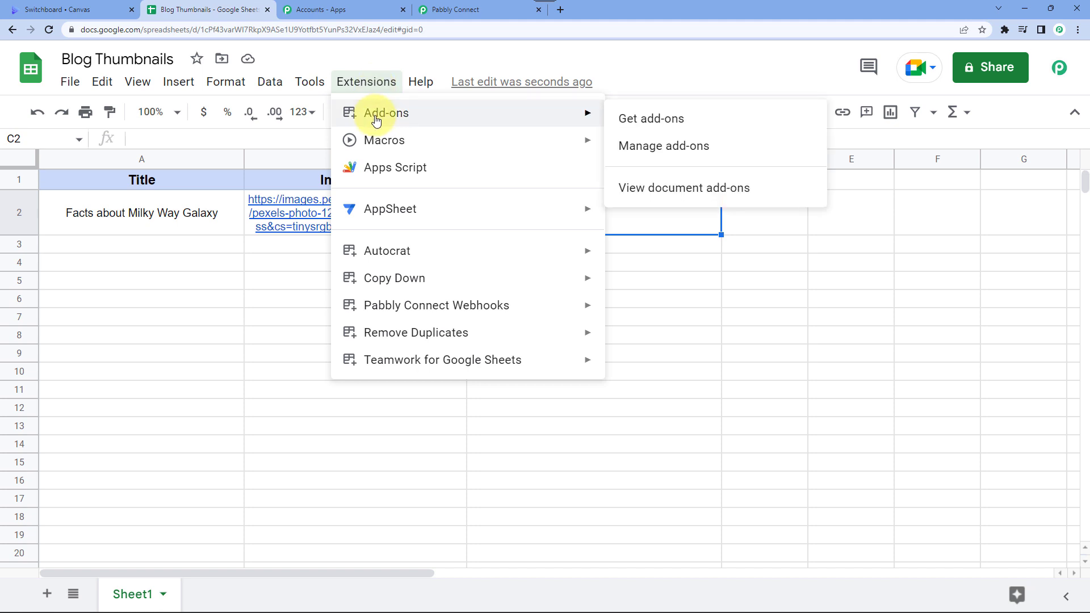
pyautogui.click(693, 118)
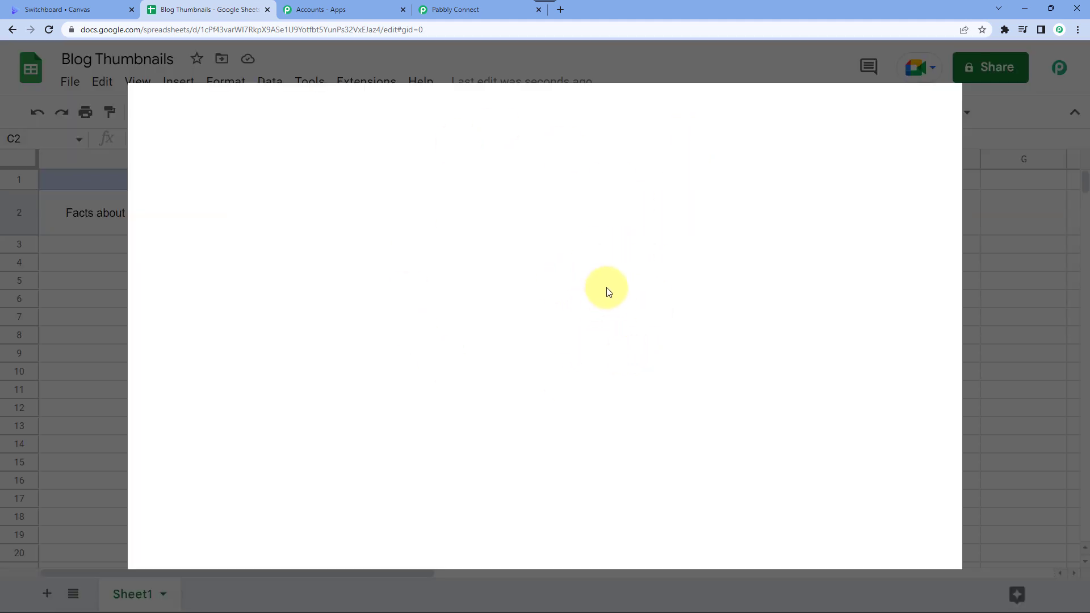
pyautogui.click(632, 115)
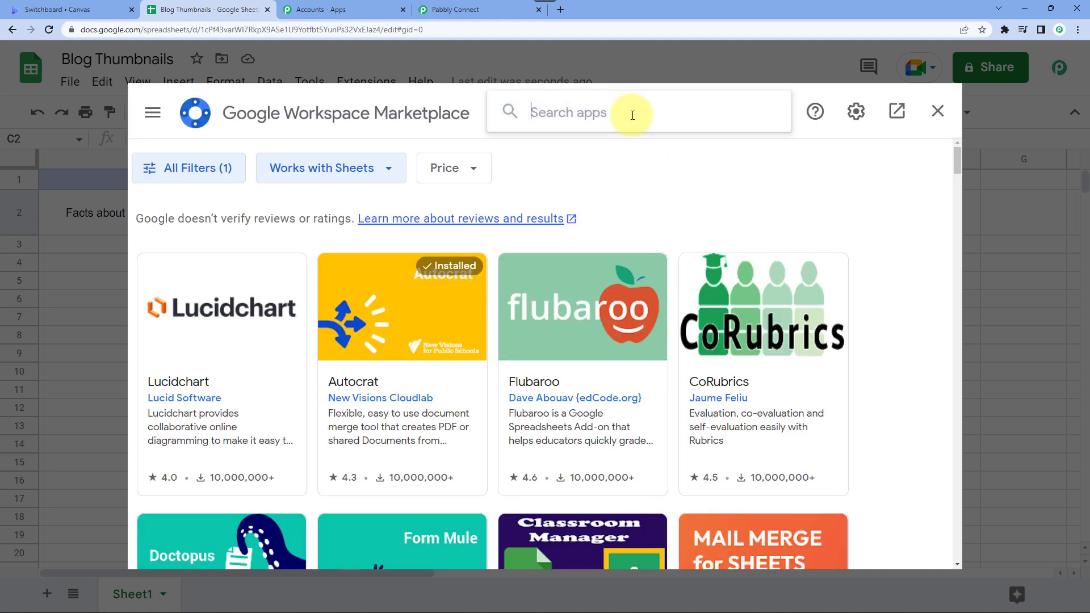
pyautogui.write('pabb')
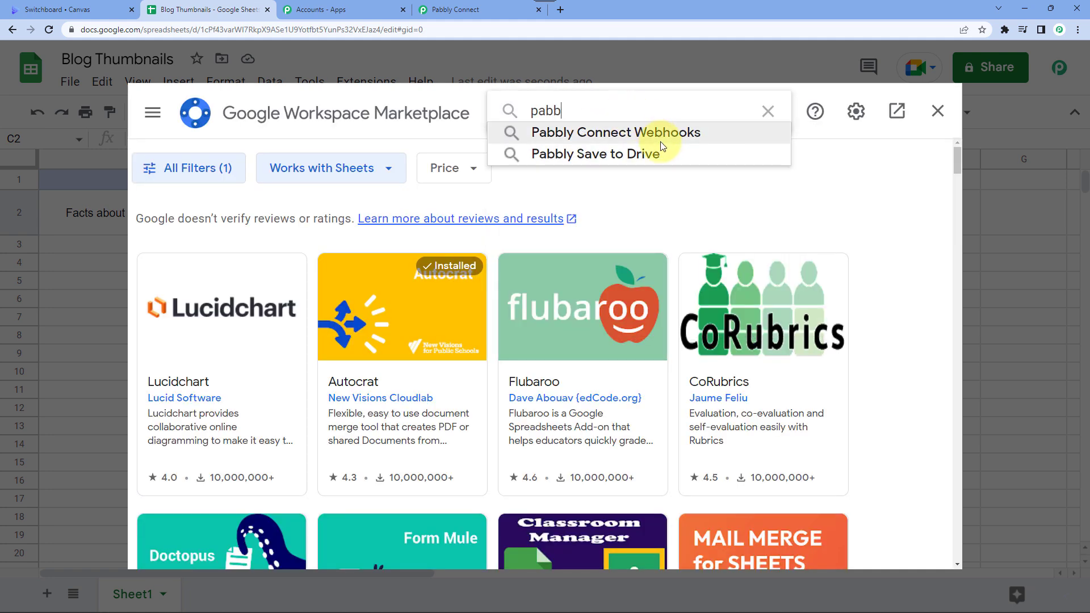
pyautogui.click(661, 134)
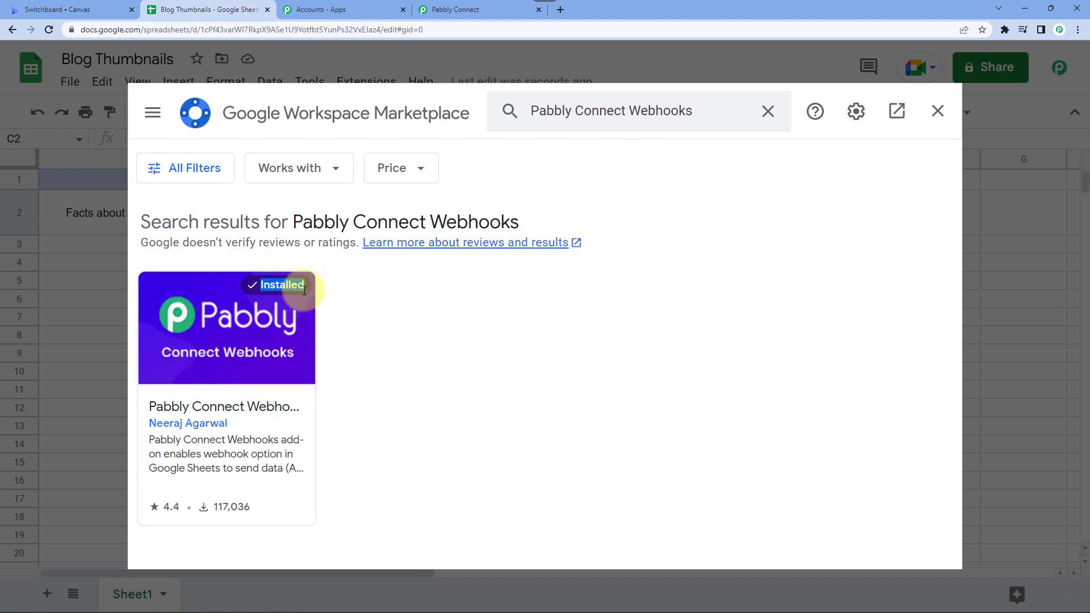
pyautogui.click(937, 111)
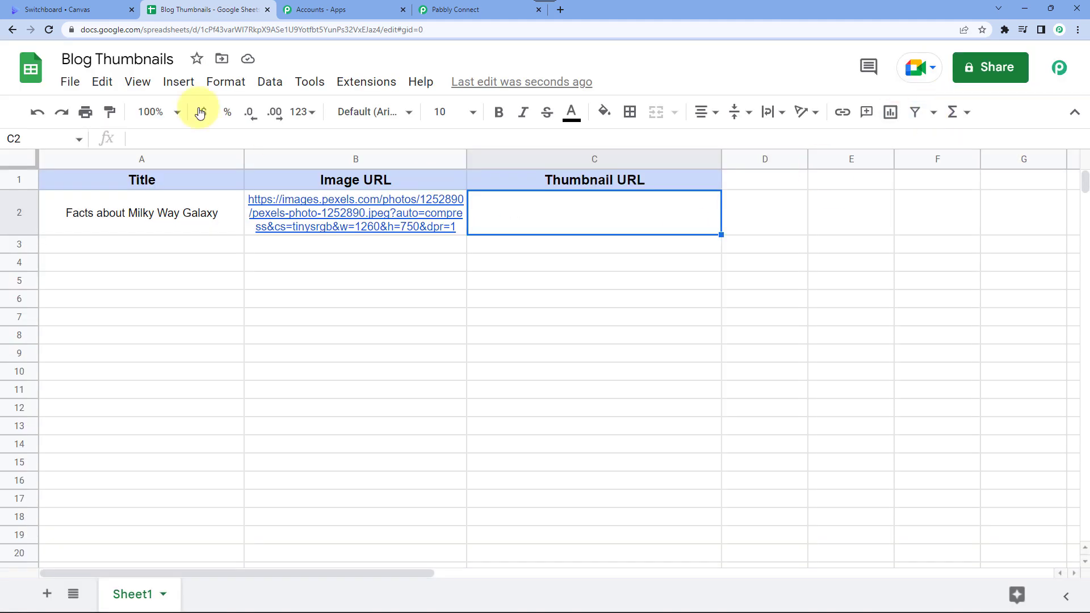
# Step: Reload the Blog Thumbnails spreadsheet and open the Initial Setup of the Pabbly Connect Webhooks add-on
pyautogui.click(50, 30)
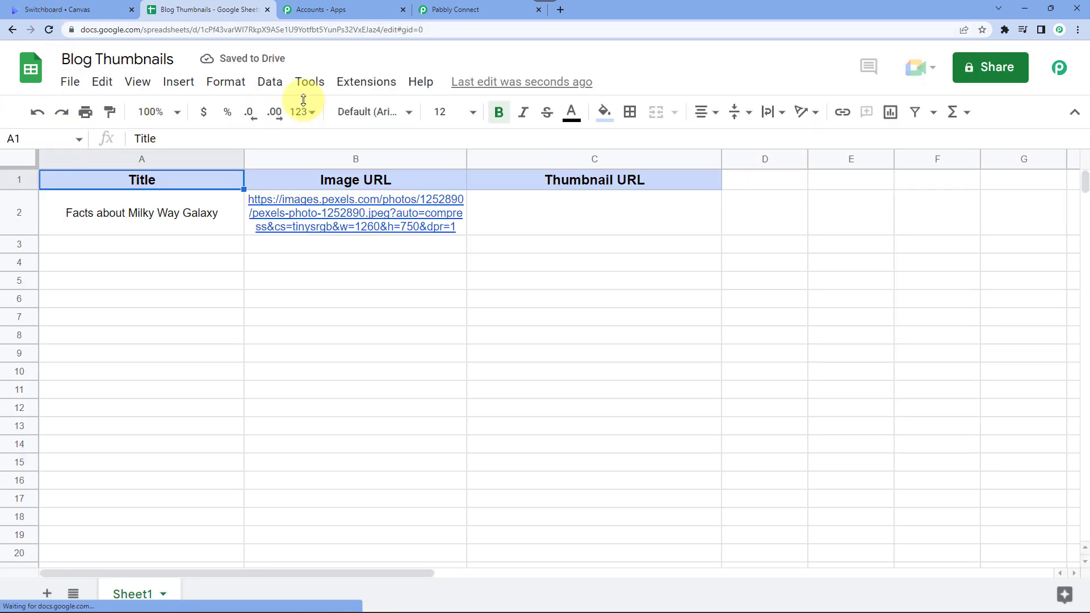
pyautogui.click(374, 84)
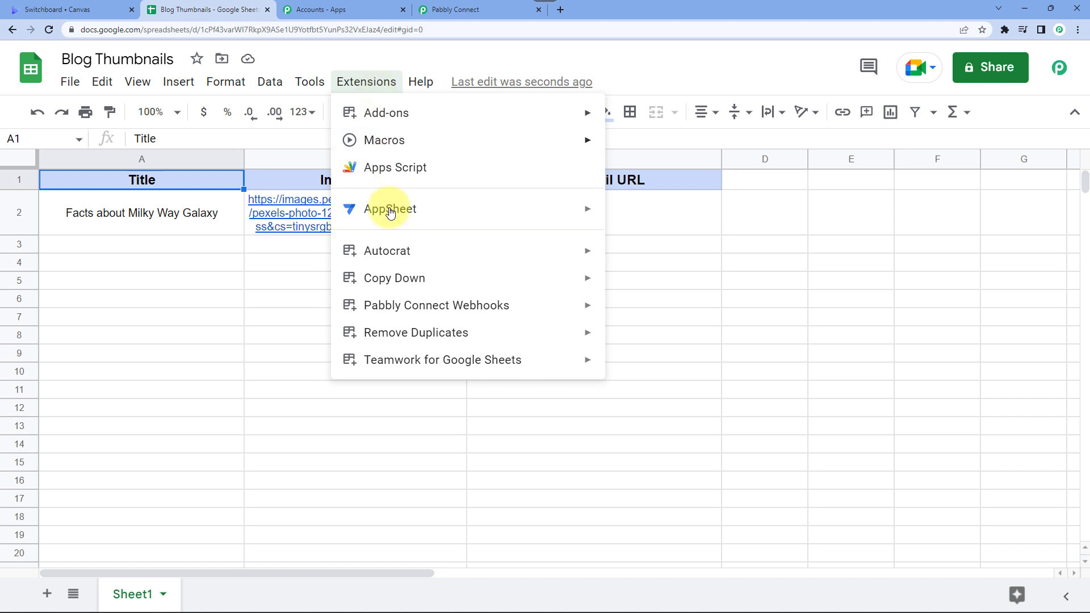
pyautogui.moveTo(412, 306)
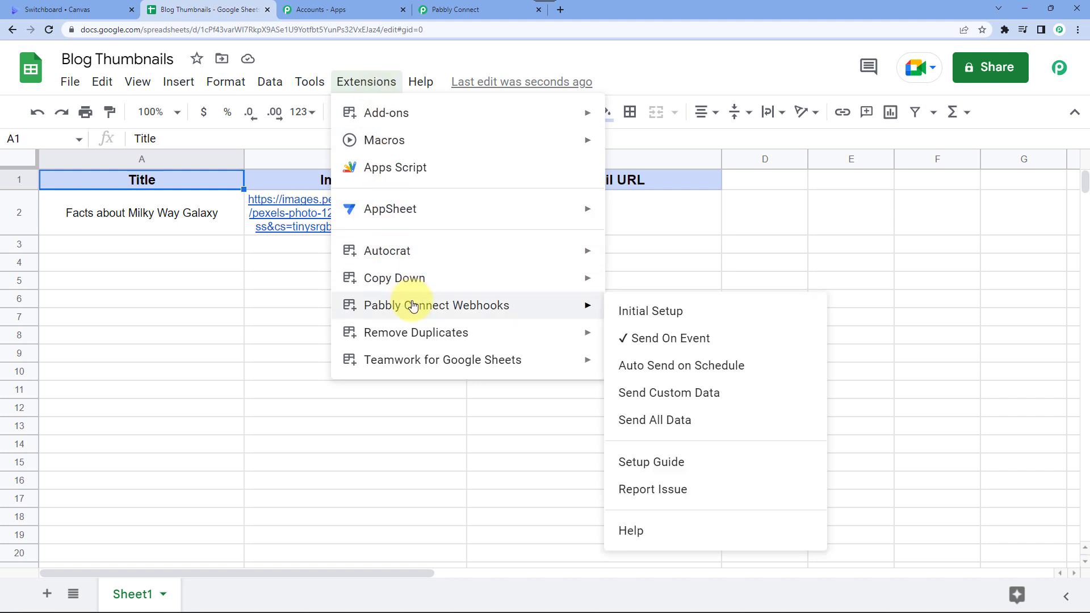
pyautogui.click(639, 306)
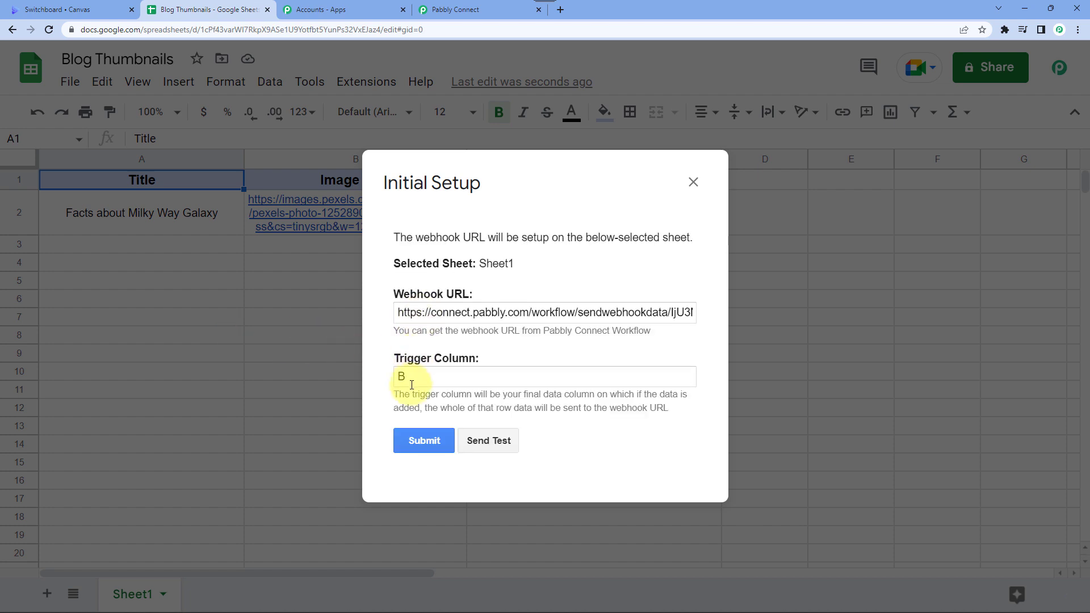
# Step: Replace the Webhook URL in the add-on's setup with the webhook URL copied from the Pabbly Connect workflow
pyautogui.tripleClick(417, 313)
pyautogui.press('BackSpace')
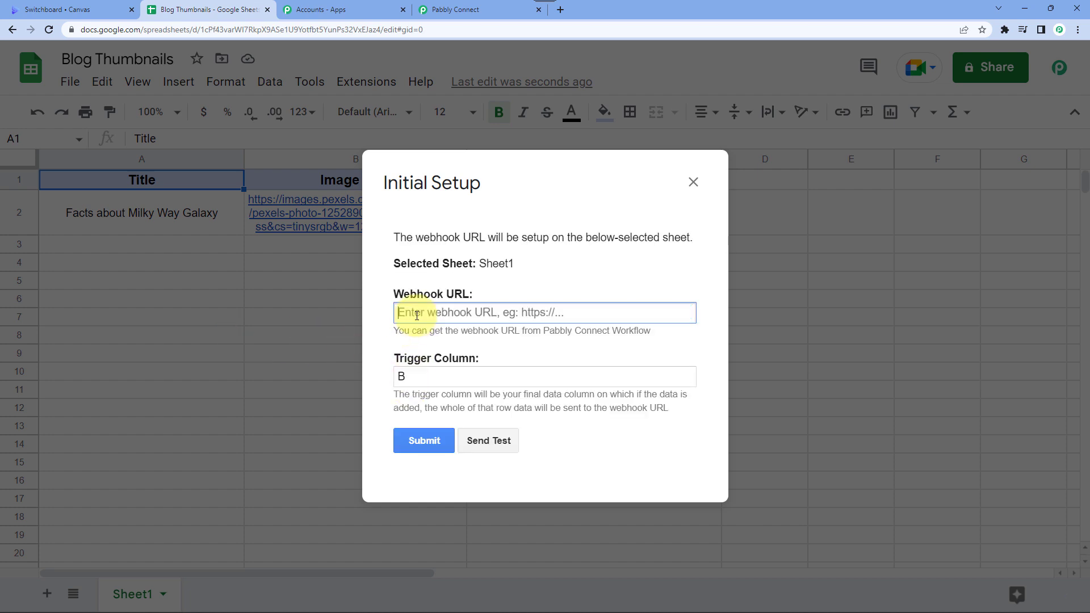
pyautogui.click(446, 9)
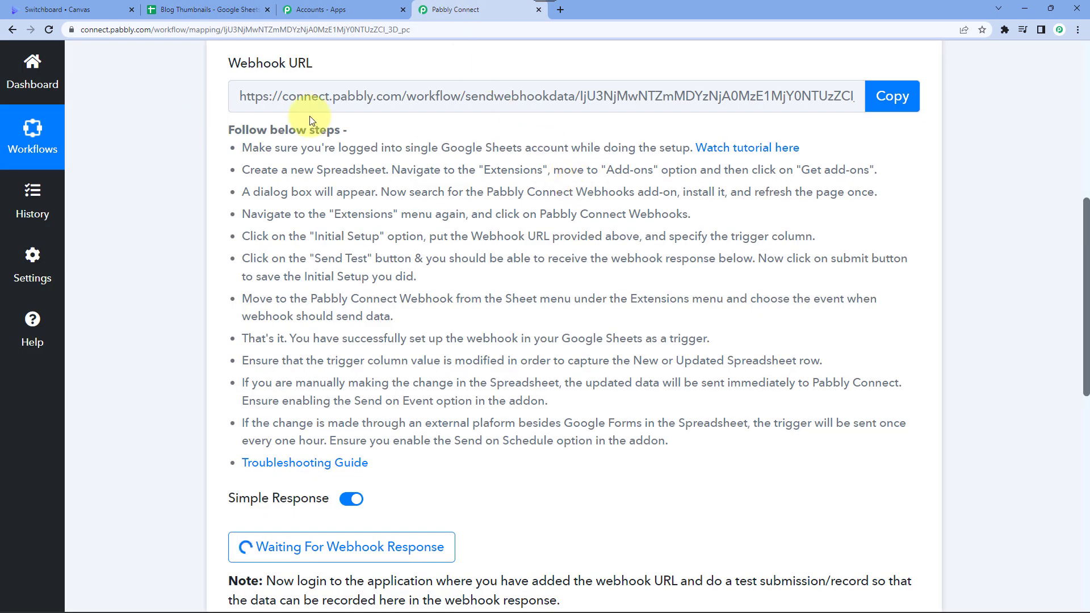
pyautogui.click(892, 97)
pyautogui.click(267, 5)
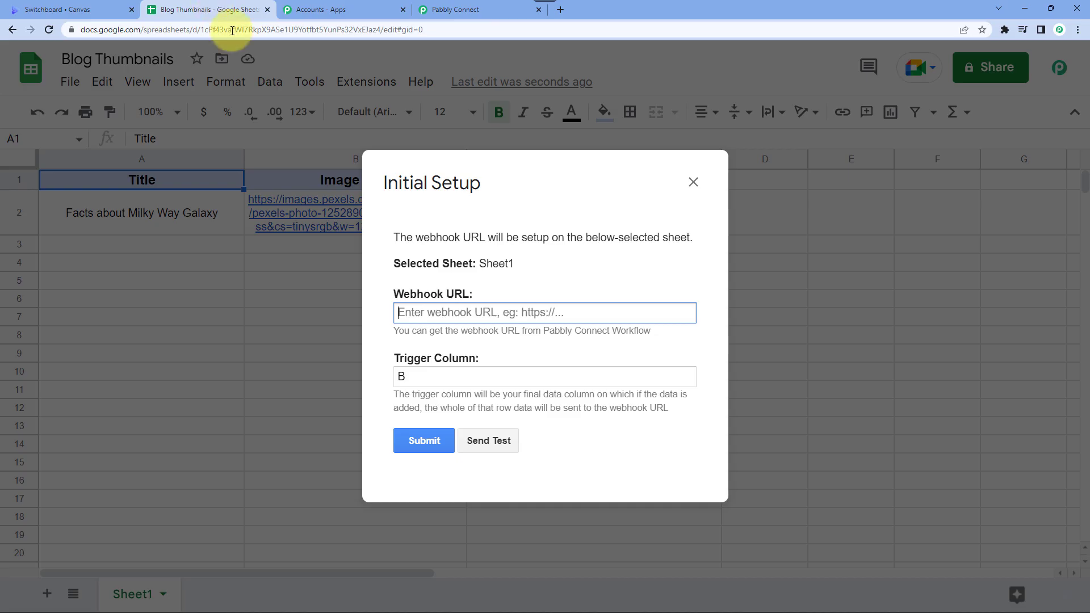
pyautogui.hotkey('ctrl', 'v')
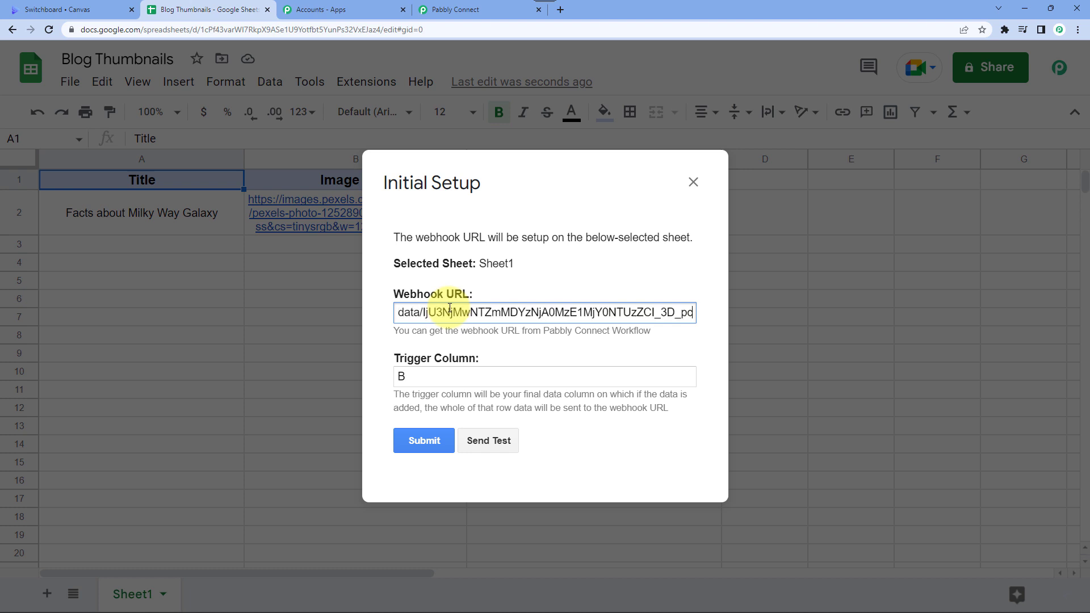
# Step: Clear the existing Trigger Column entry in the Initial Setup and set it to B
pyautogui.moveTo(458, 373); pyautogui.dragTo(343, 374)
pyautogui.press('BackSpace')
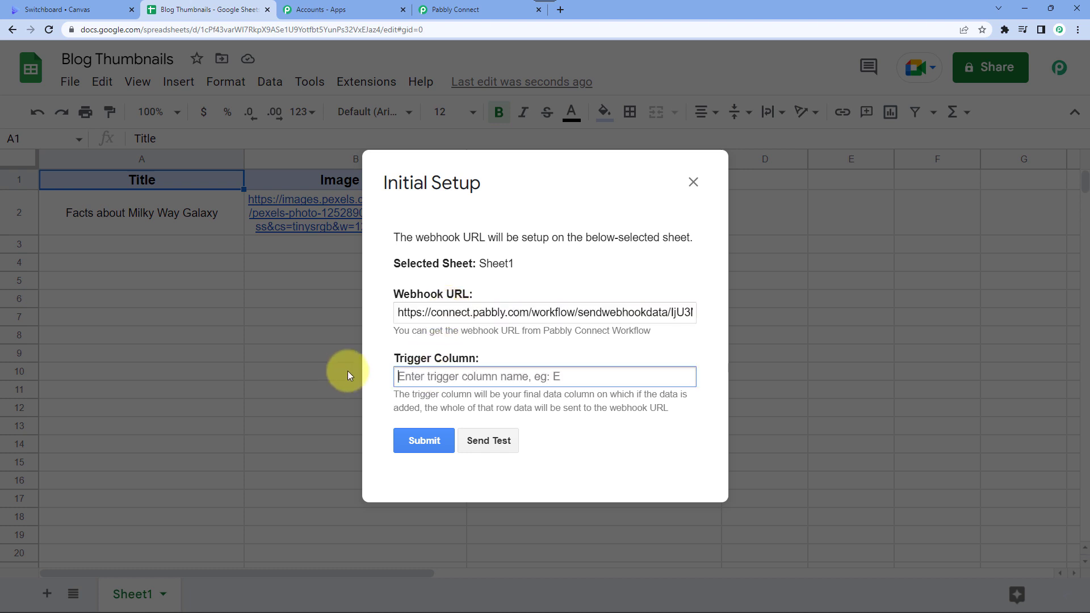
pyautogui.click(377, 353)
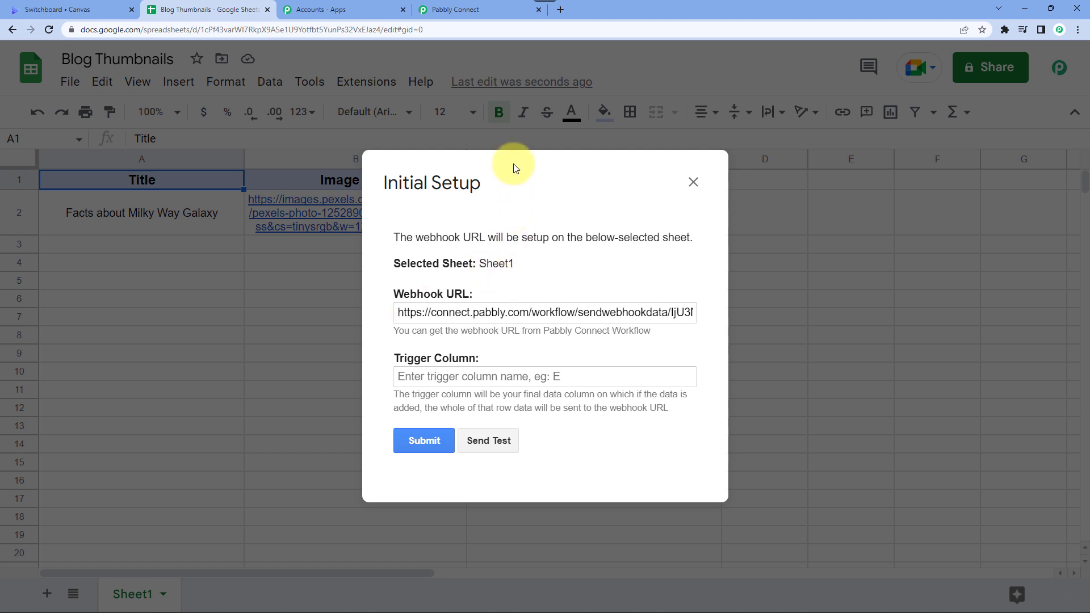
pyautogui.tripleClick(528, 203)
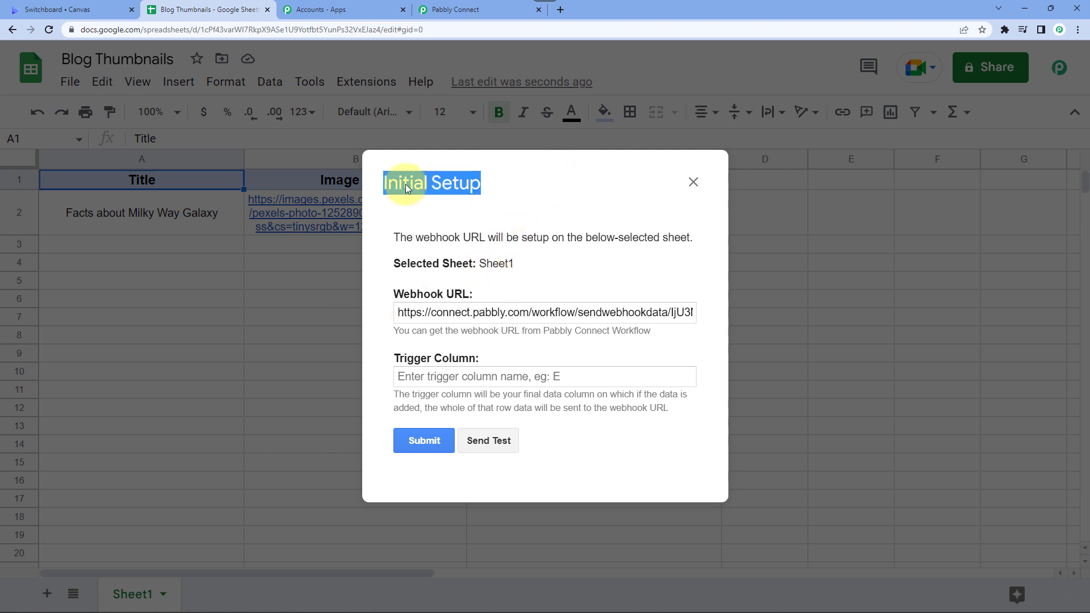
pyautogui.click(435, 256)
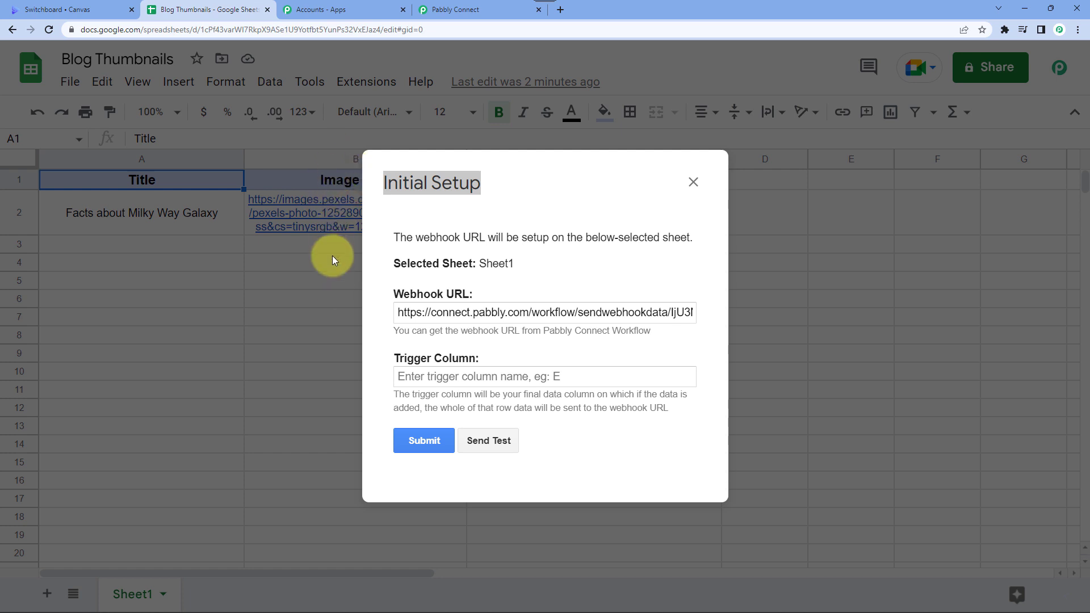
pyautogui.click(442, 375)
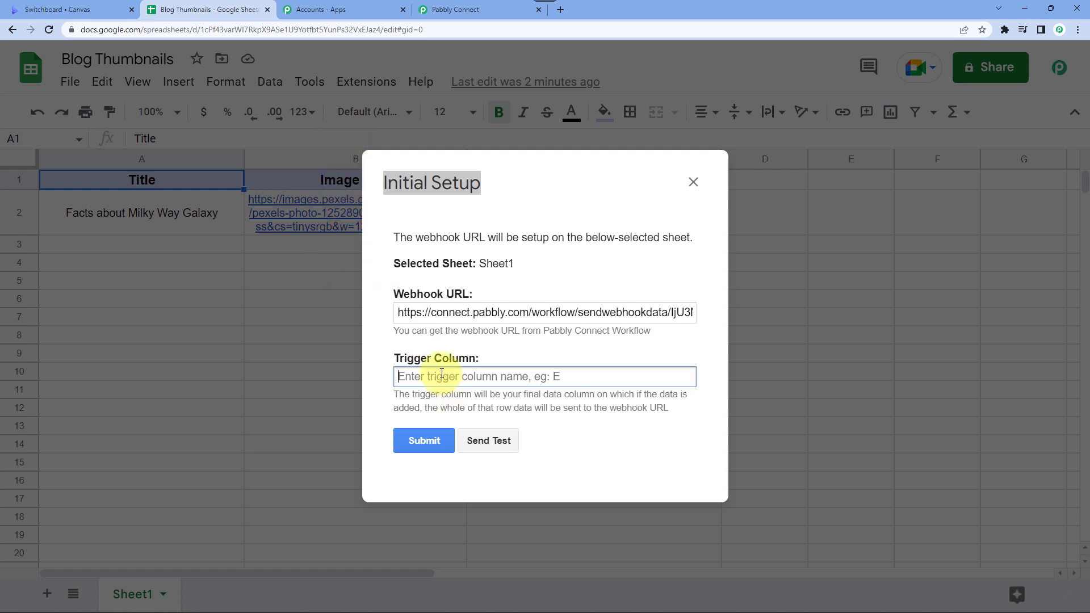
pyautogui.write('B')
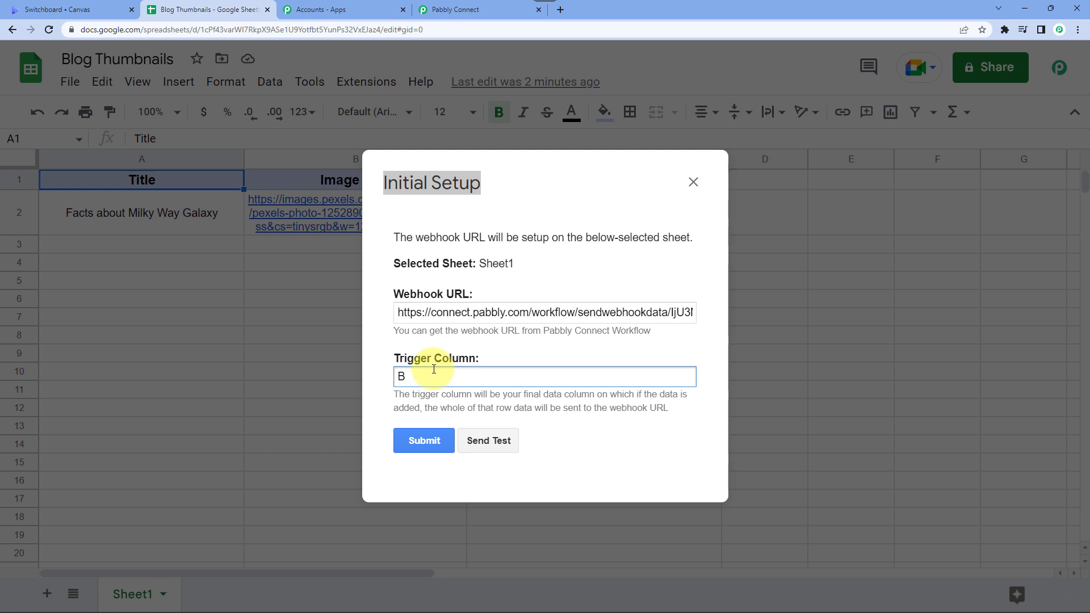
pyautogui.click(449, 293)
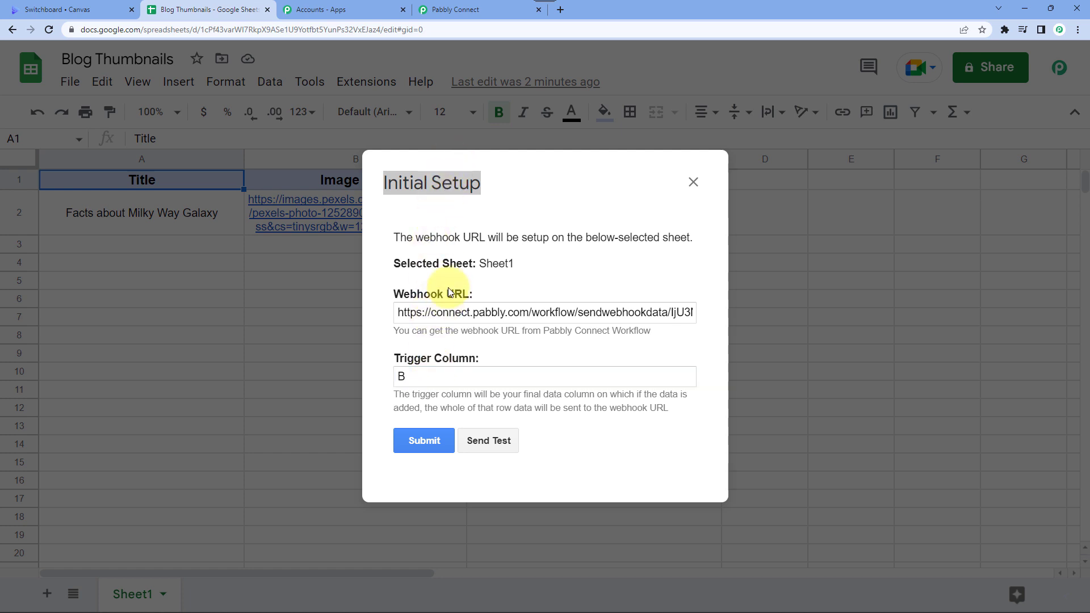
# Step: Check that the Pabbly Connect workflow is awaiting a webhook response, then send test data from the add-on's setup
pyautogui.click(452, 10)
pyautogui.scroll(-4, 341, 321)
pyautogui.click(196, 10)
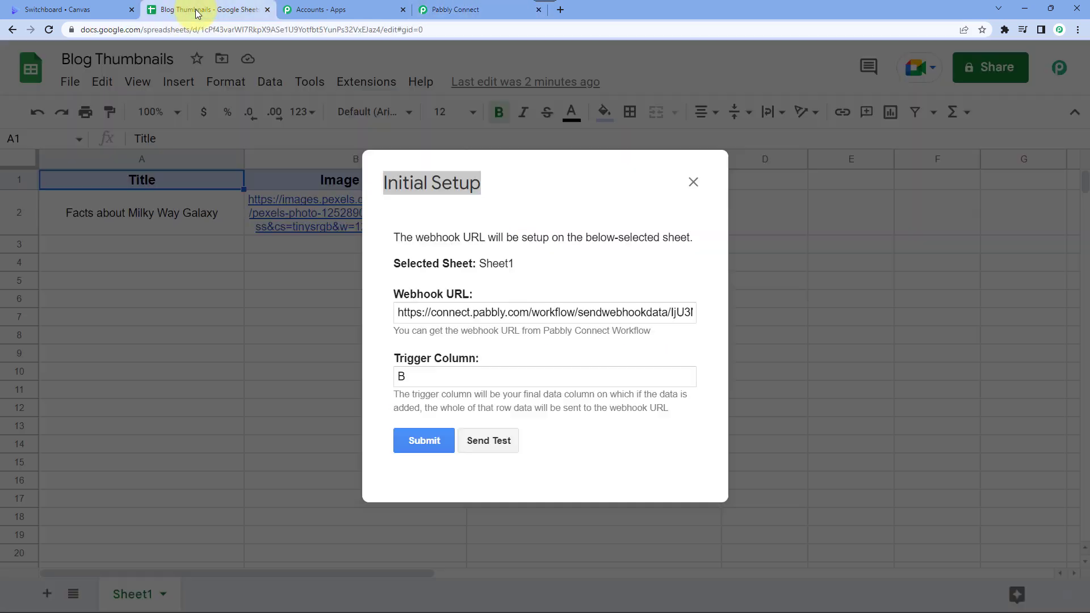
pyautogui.click(492, 438)
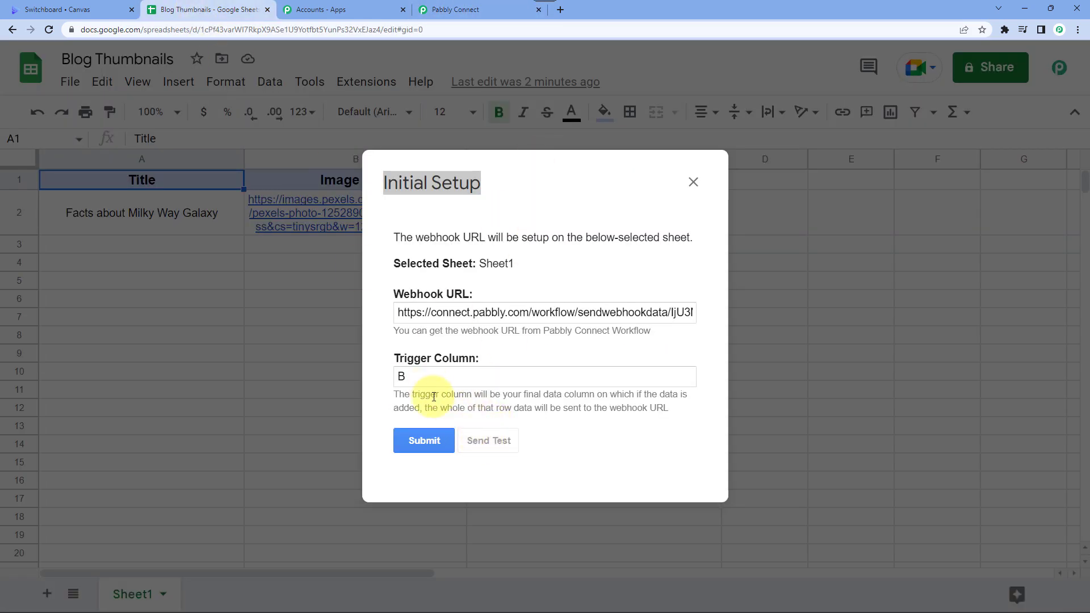
pyautogui.scroll(-2, 398, 386)
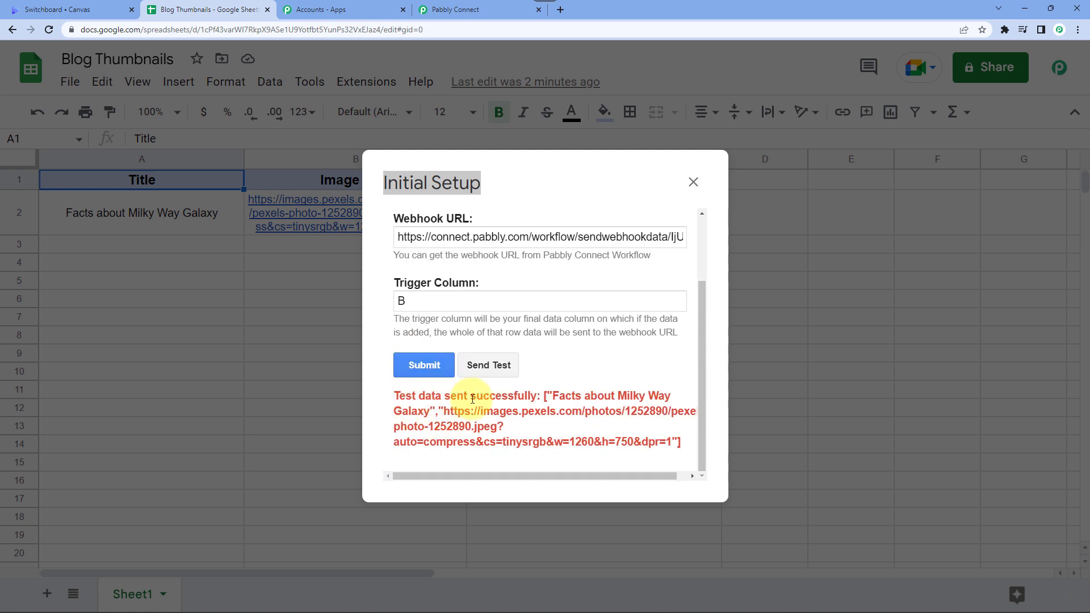
# Step: Return to Pabbly Connect and review the Title and other row values in the received webhook response
pyautogui.click(498, 9)
pyautogui.scroll(-3, 421, 321)
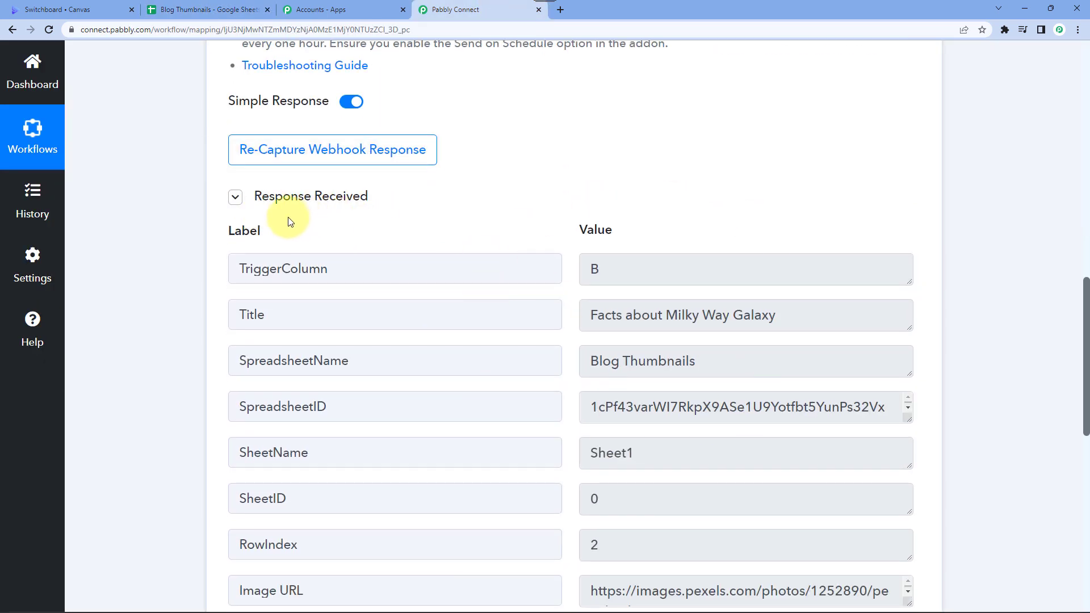
pyautogui.click(661, 308)
pyautogui.scroll(-3, 624, 442)
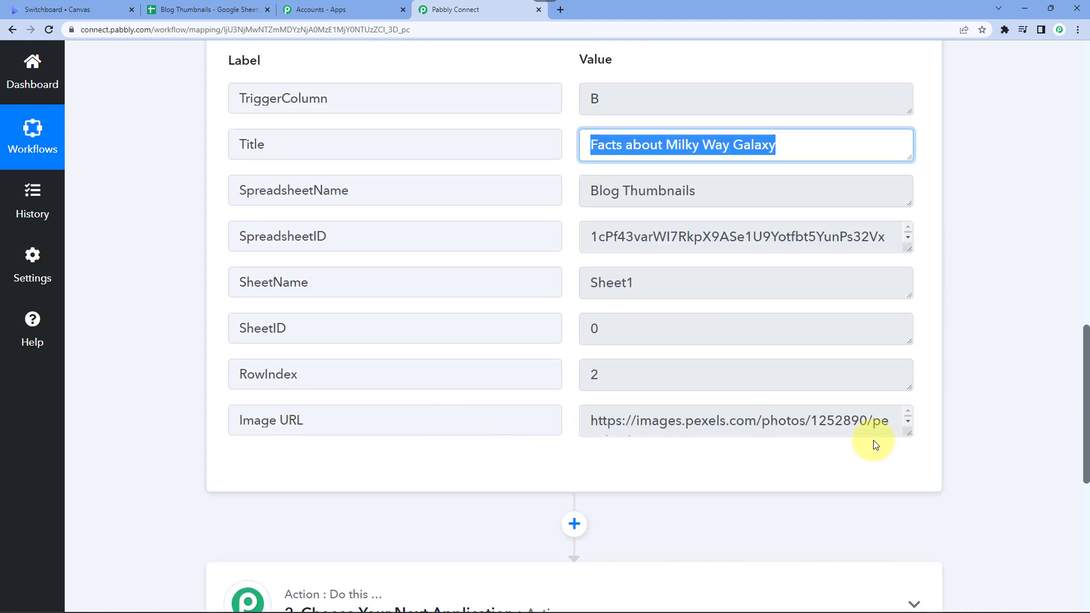
# Step: Enlarge the Image URL value in the response, copy the full link and open it in a new browser tab
pyautogui.moveTo(906, 433); pyautogui.dragTo(875, 494)
pyautogui.click(761, 435)
pyautogui.hotkey('ctrl', 'a')
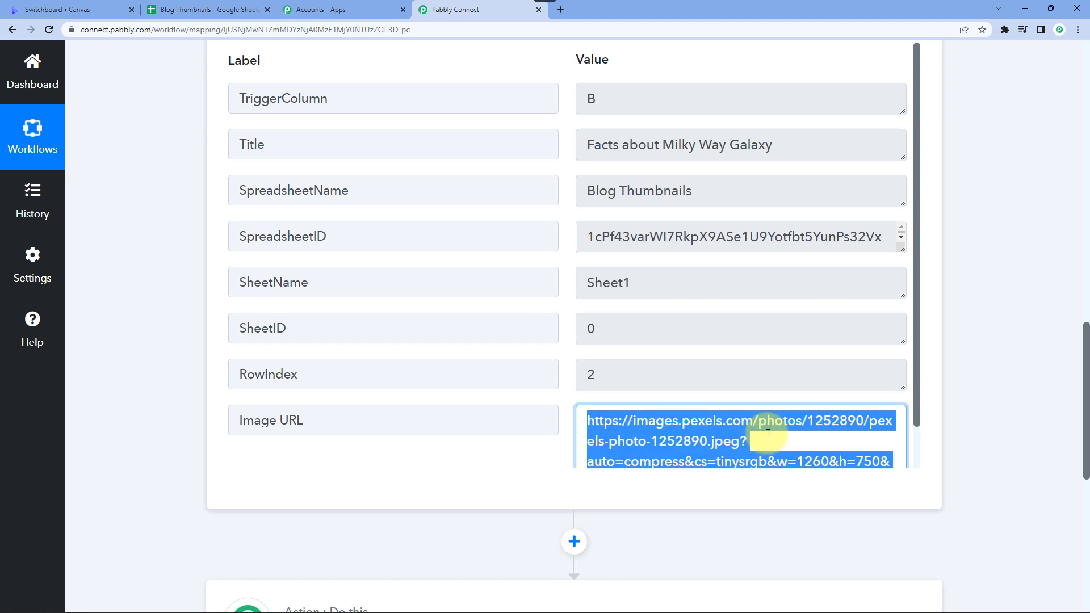
pyautogui.rightClick(764, 434)
pyautogui.click(792, 445)
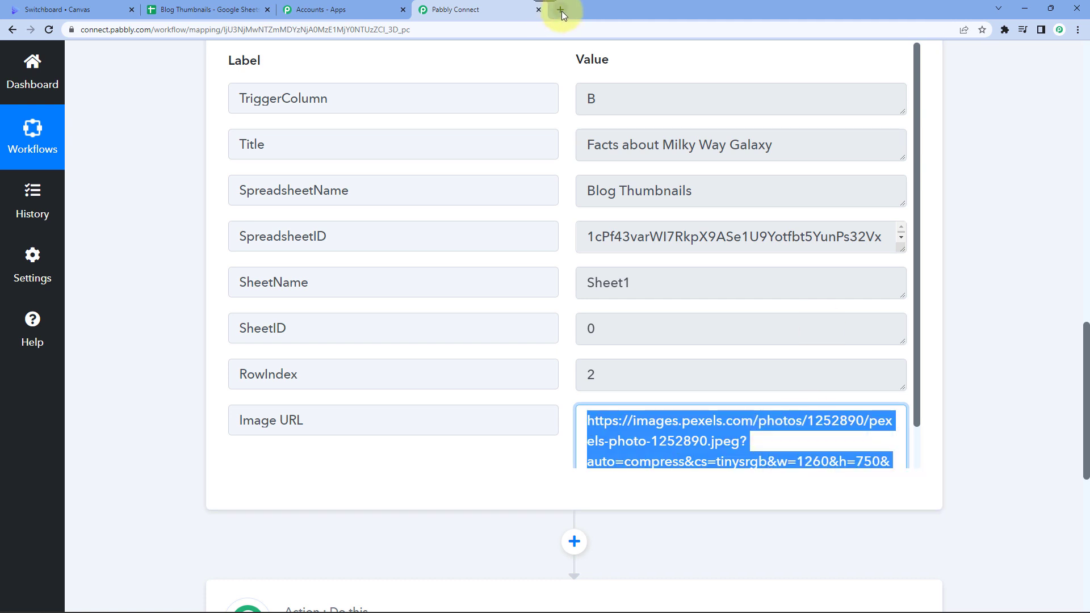
pyautogui.click(561, 12)
pyautogui.hotkey('ctrl', 'v')
pyautogui.press('Return')
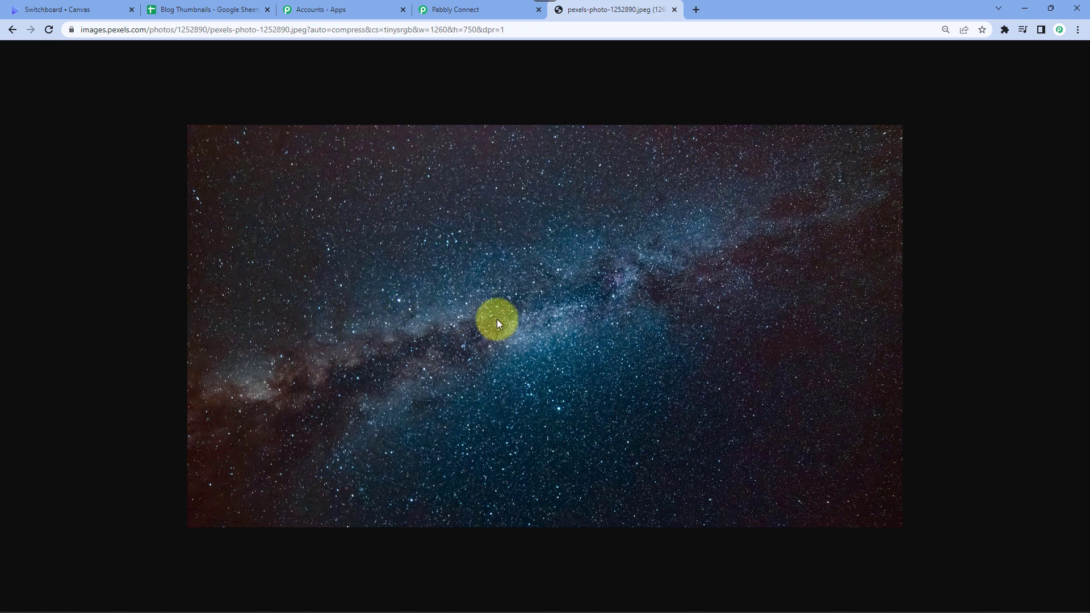
# Step: Inspect the linked image at different zoom levels and close its browser tab
pyautogui.hotkey('ctrl', '-')
pyautogui.hotkey('ctrl', '+')
pyautogui.hotkey('ctrl', '+')
pyautogui.hotkey('ctrl', '+')
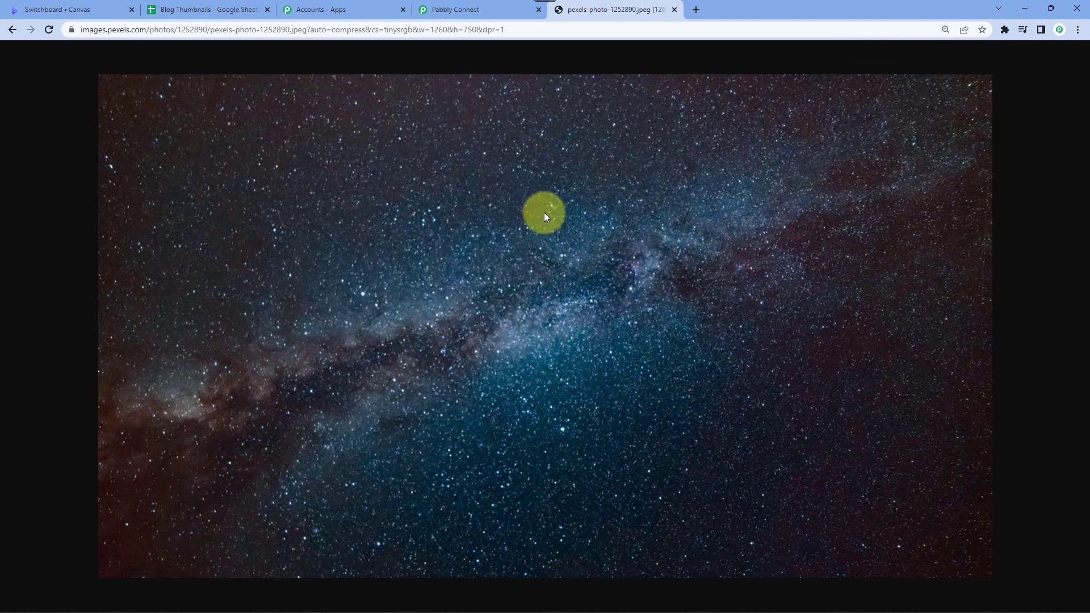
pyautogui.click(674, 10)
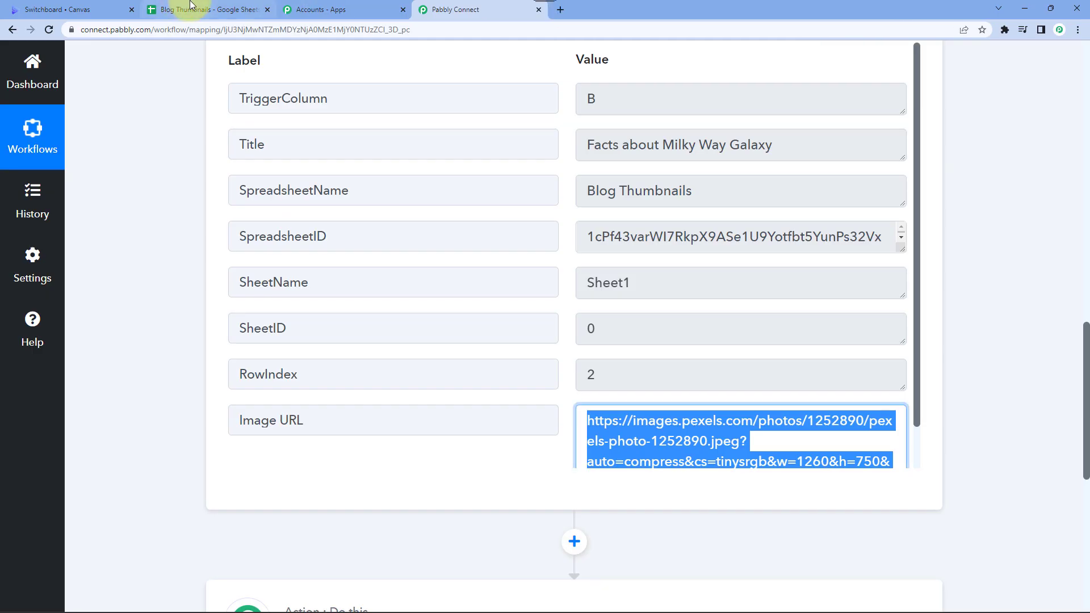
# Step: Submit the add-on's Initial Setup in the Blog Thumbnails spreadsheet and close the dialog
pyautogui.click(204, 9)
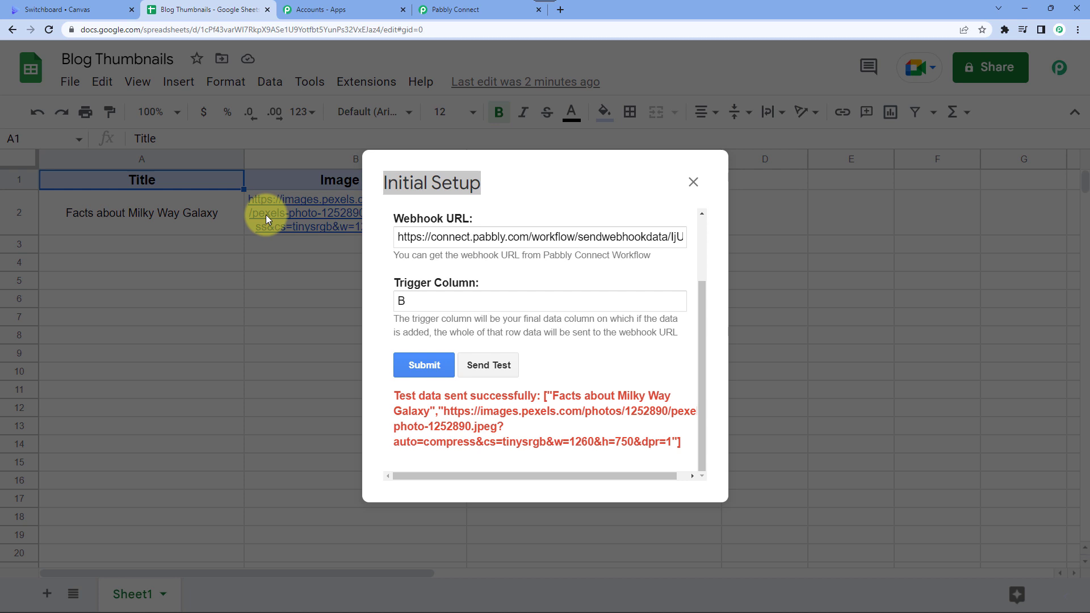
pyautogui.click(424, 365)
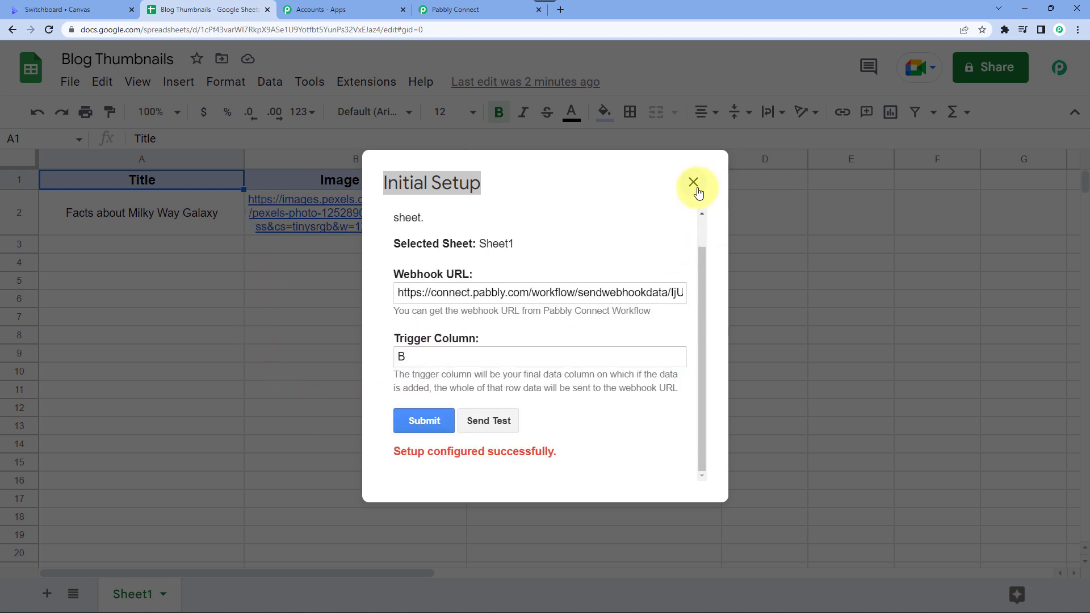
pyautogui.click(695, 185)
pyautogui.click(329, 310)
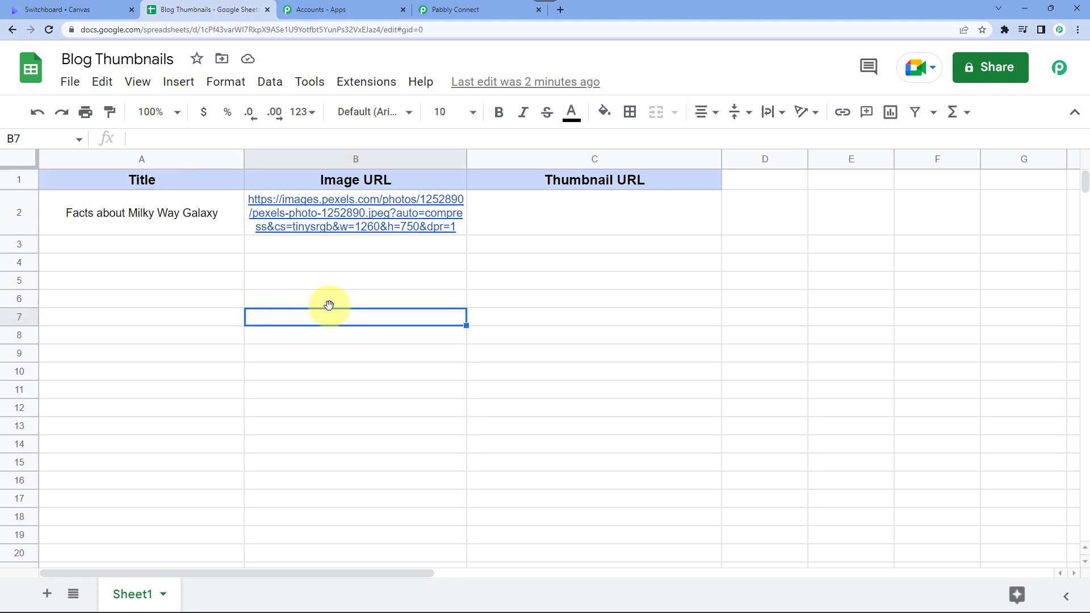
# Step: View the image linked in cell B2, close it, and compare the sheet's row with the response in Pabbly Connect
pyautogui.click(350, 215)
pyautogui.click(383, 260)
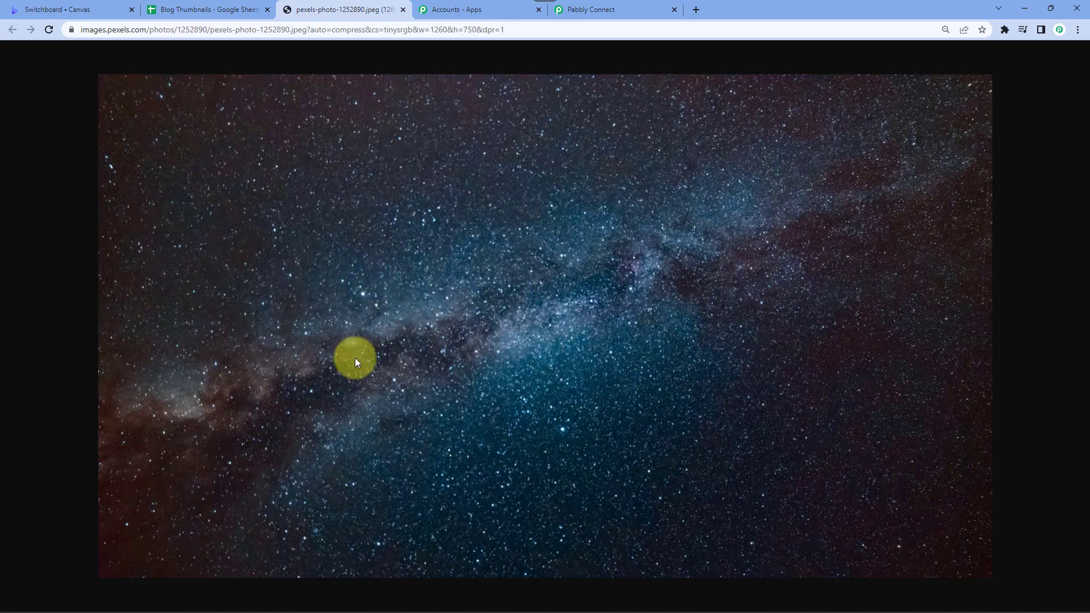
pyautogui.click(403, 10)
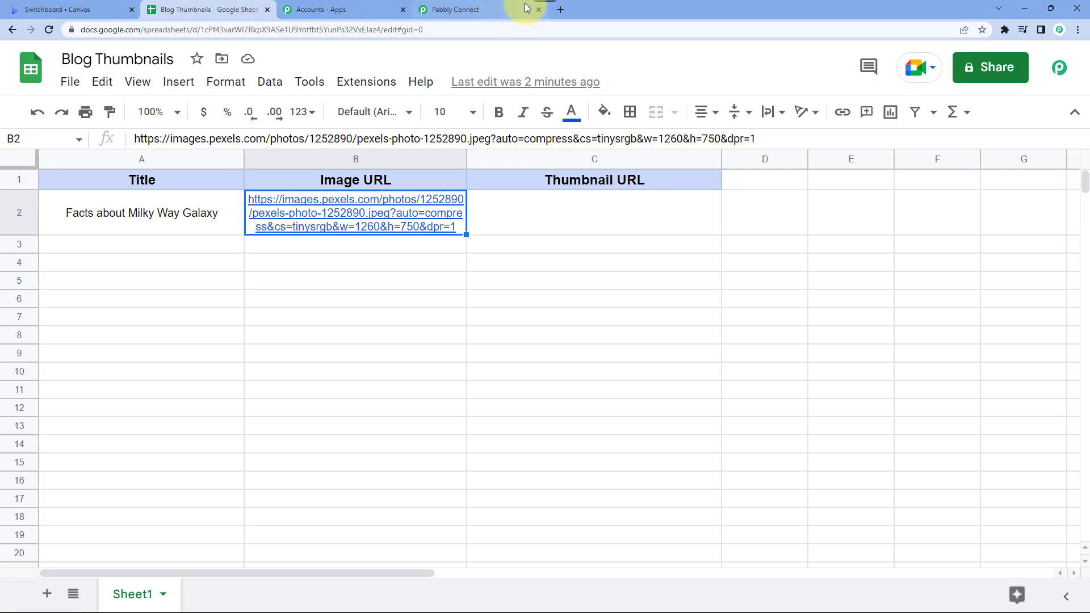
pyautogui.click(488, 9)
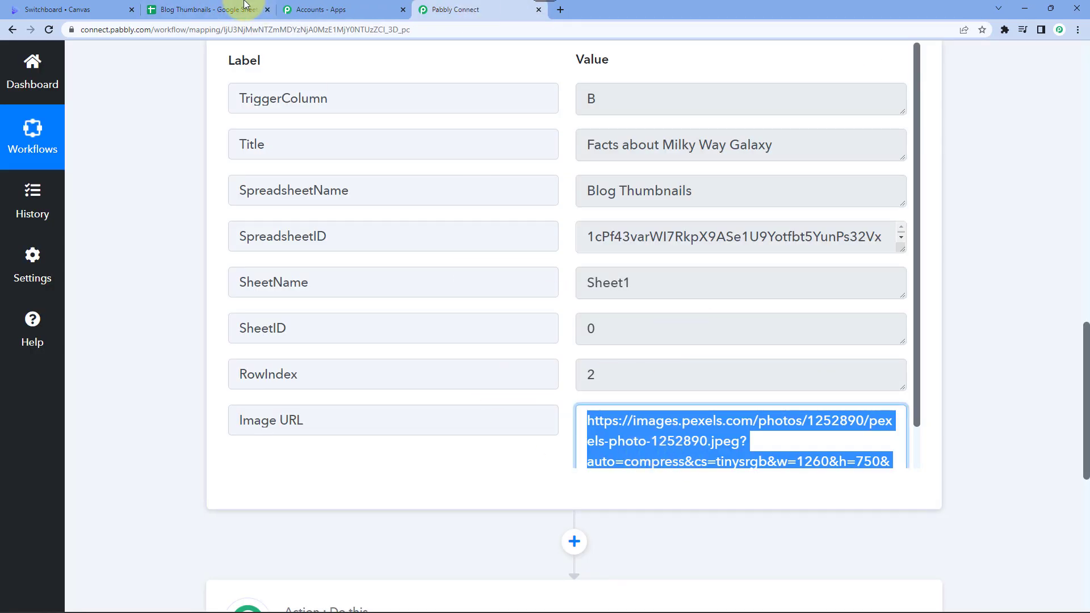
pyautogui.click(207, 9)
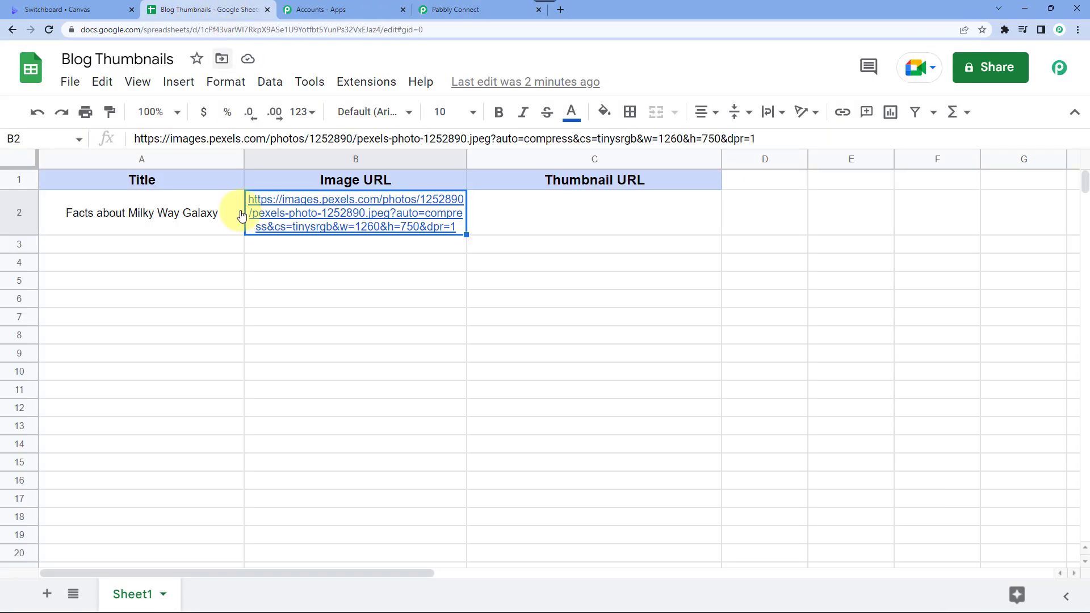
pyautogui.click(311, 249)
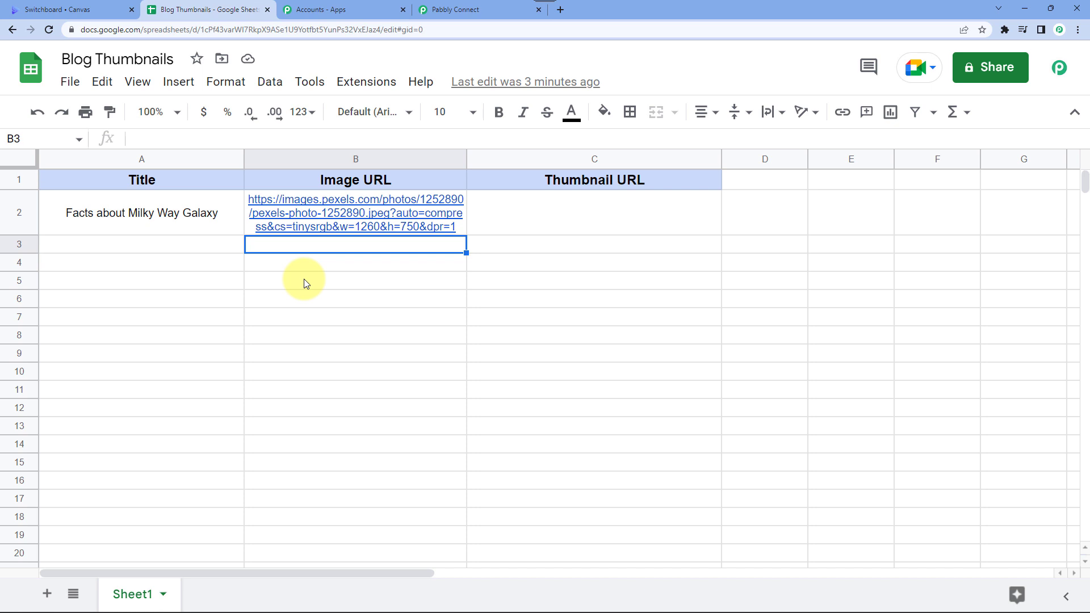
pyautogui.click(1077, 30)
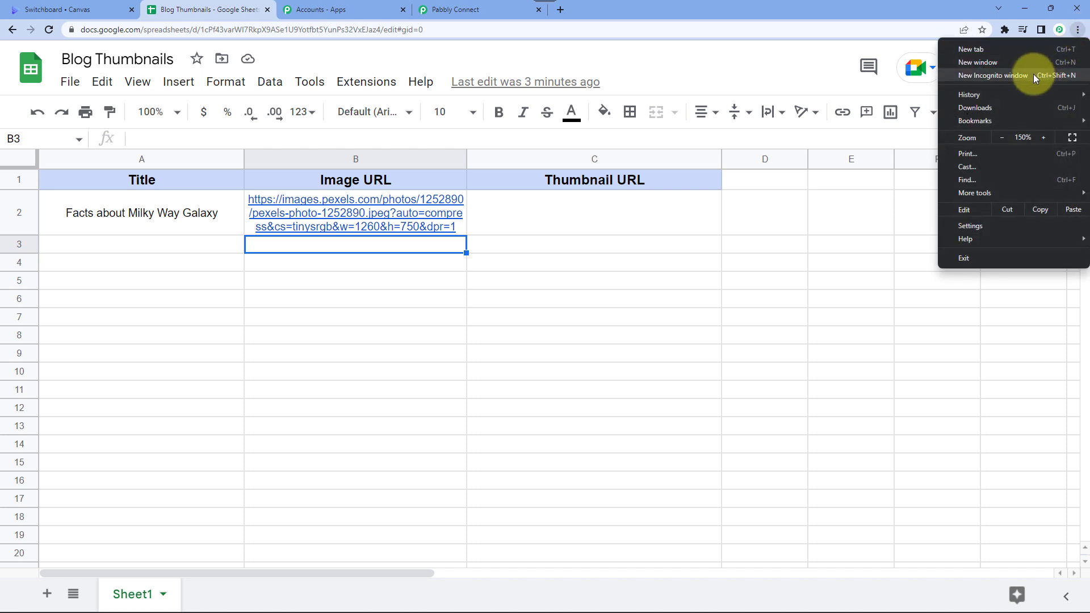
pyautogui.click(605, 233)
pyautogui.click(605, 233)
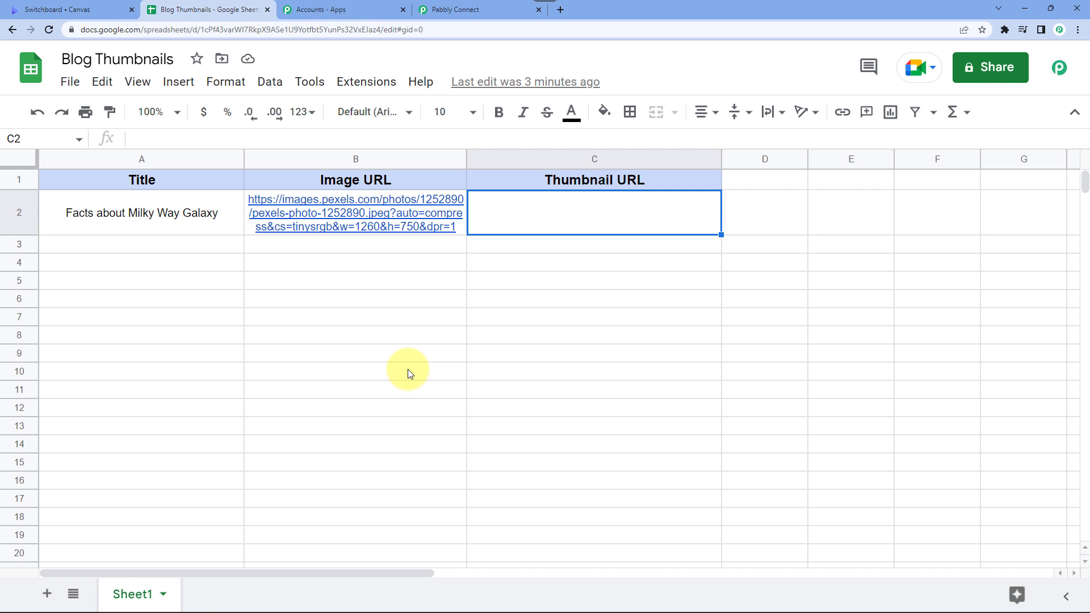
# Step: Turn off Send On Event for the Blog Thumbnails sheet in the Pabbly Connect Webhooks add-on
pyautogui.click(121, 242)
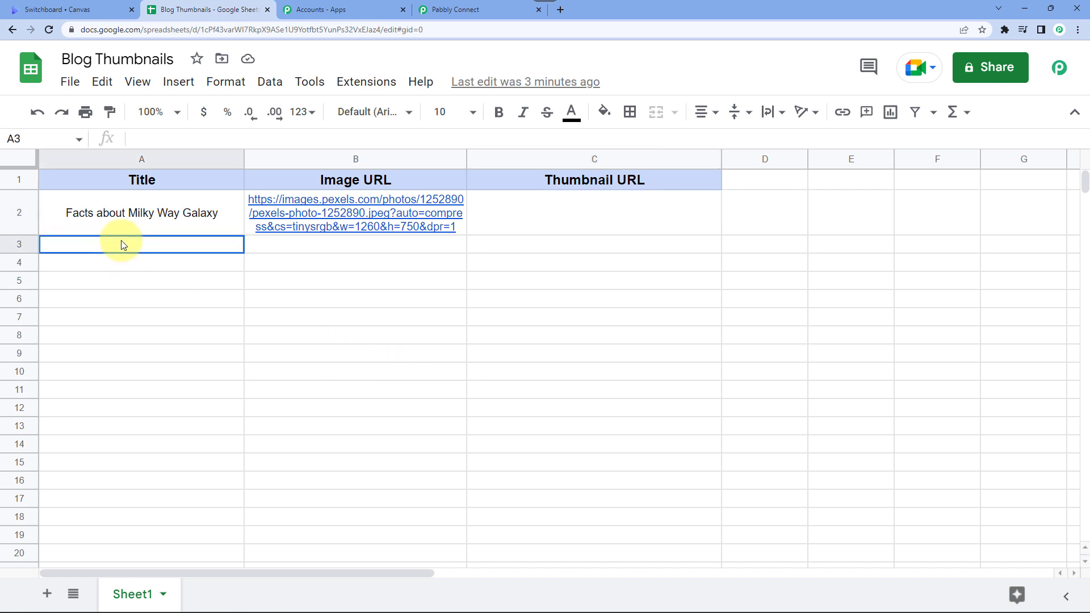
pyautogui.click(311, 248)
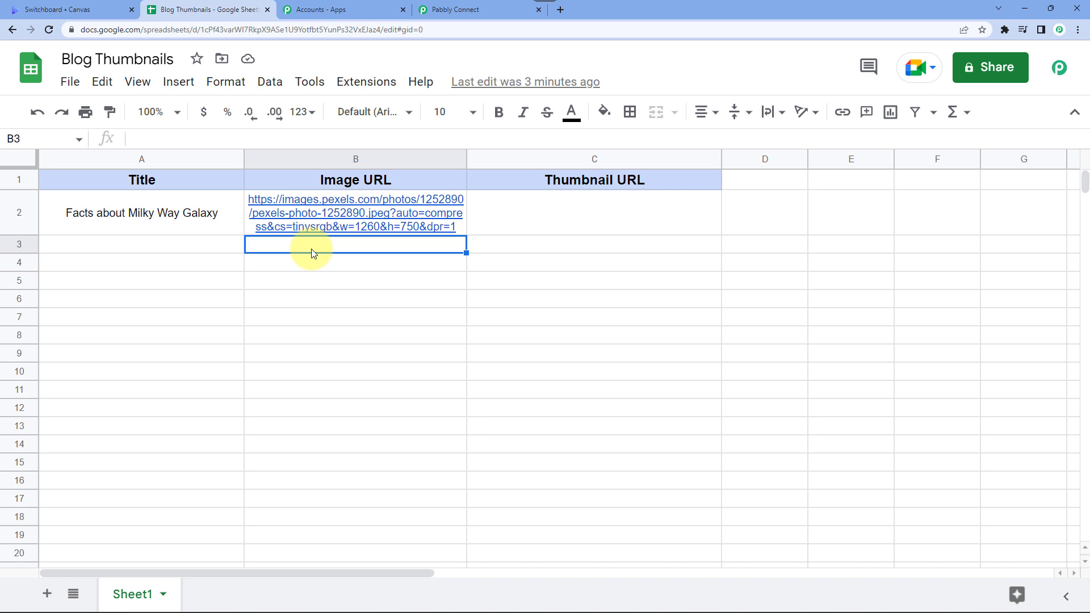
pyautogui.click(366, 82)
pyautogui.moveTo(408, 303)
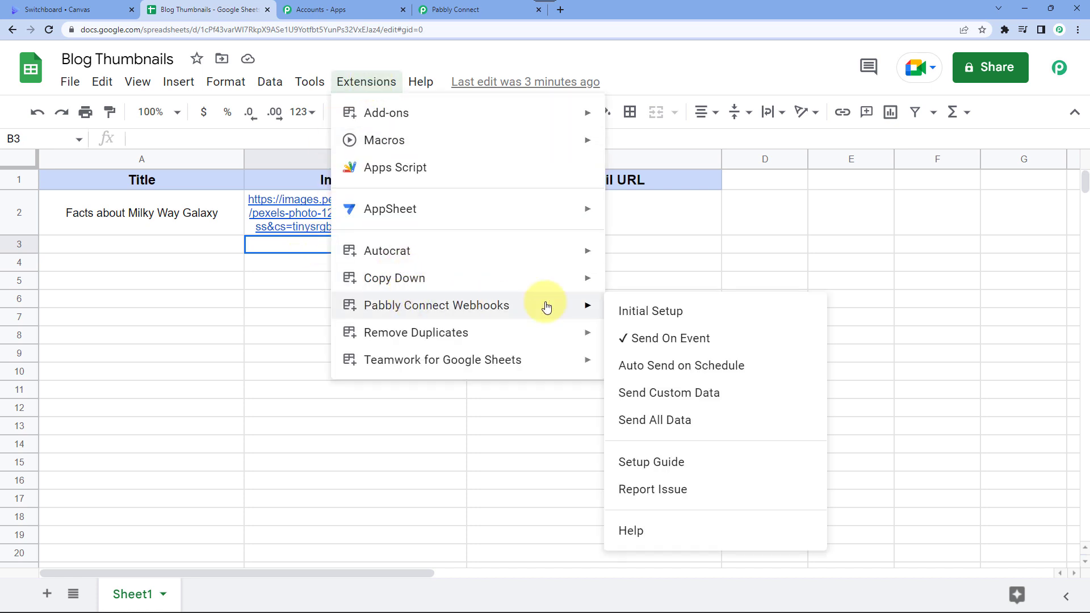
pyautogui.click(637, 342)
pyautogui.click(329, 370)
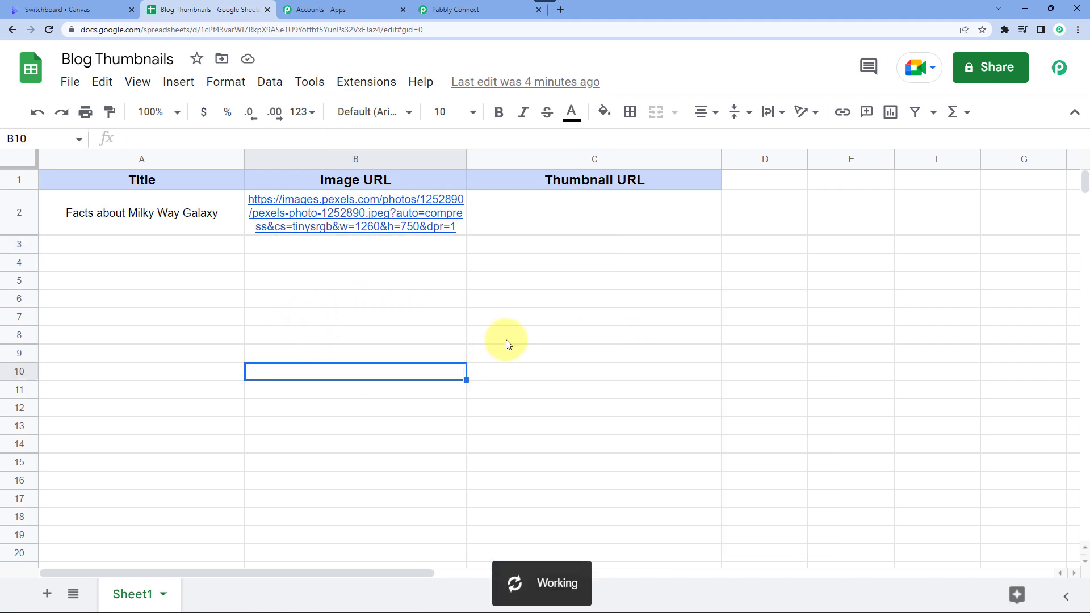
pyautogui.click(543, 340)
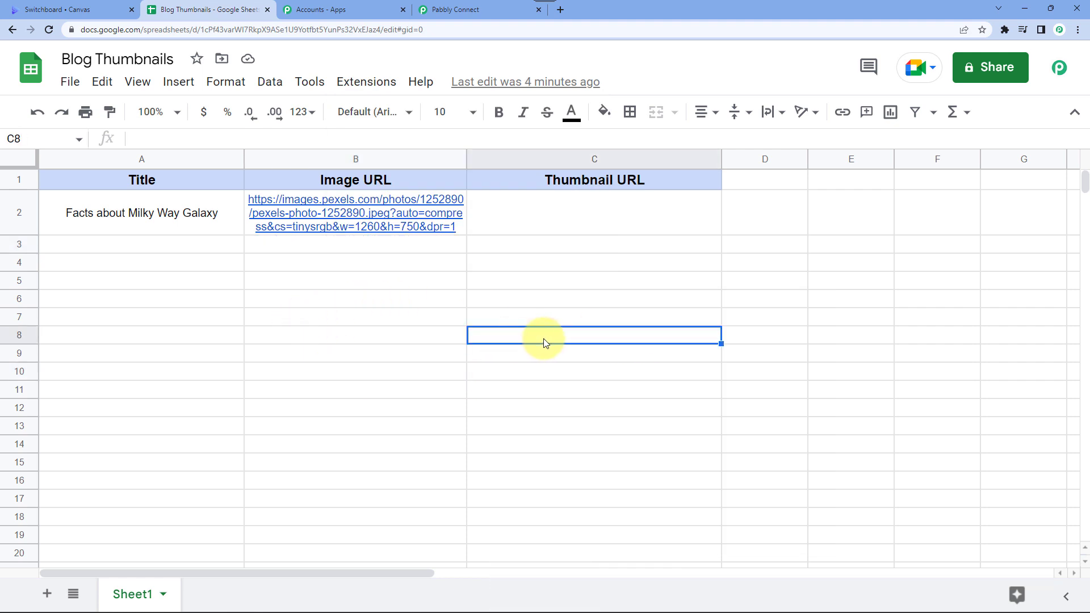
# Step: Enable Send On Event in the Pabbly Connect Webhooks add-on and check the option's state
pyautogui.click(366, 82)
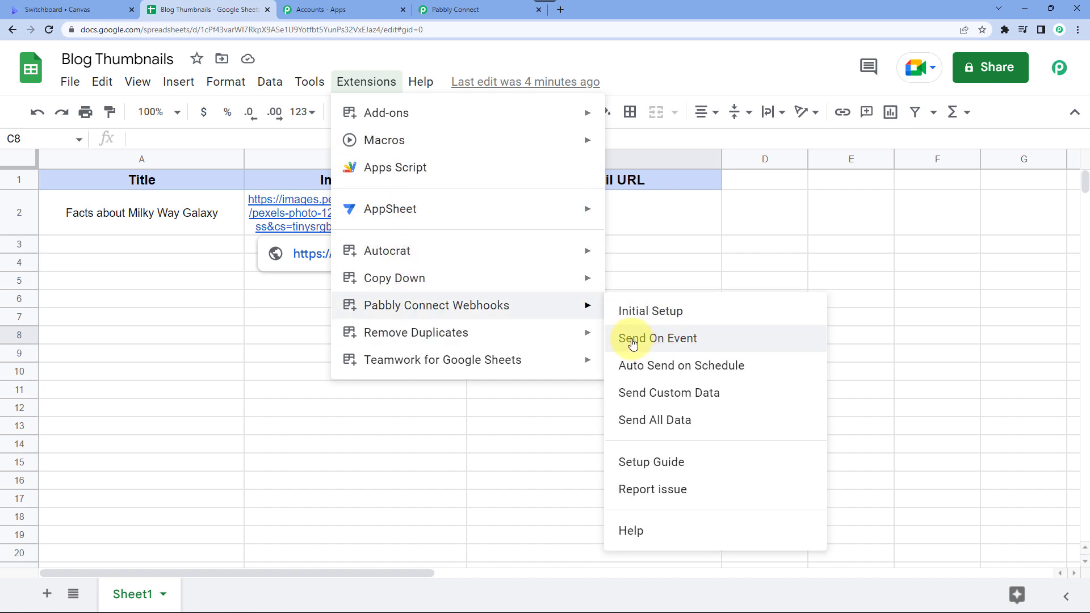
pyautogui.click(633, 344)
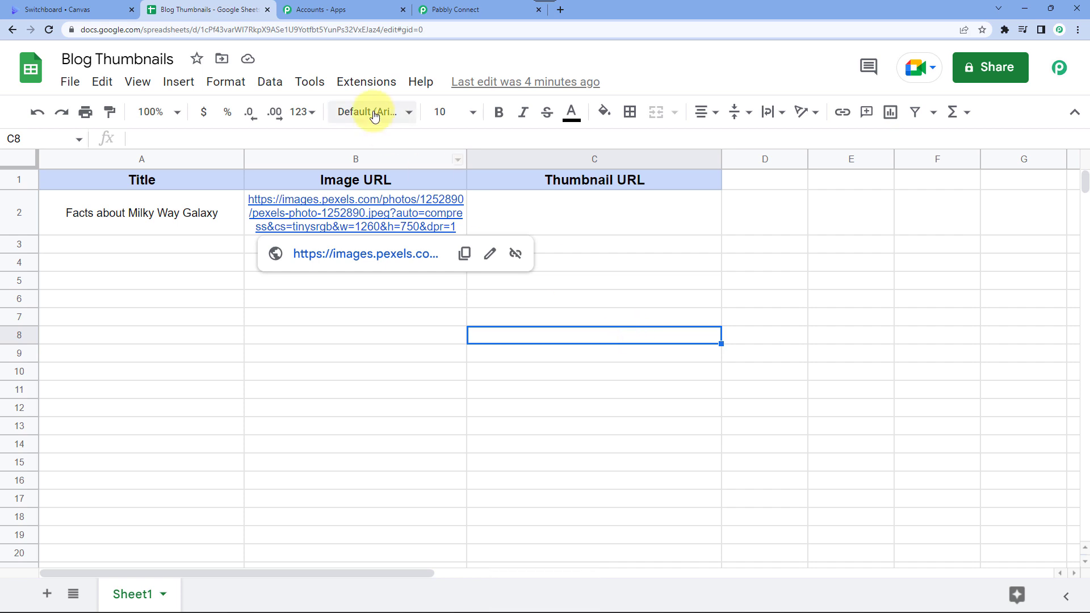
pyautogui.click(366, 81)
pyautogui.moveTo(431, 304)
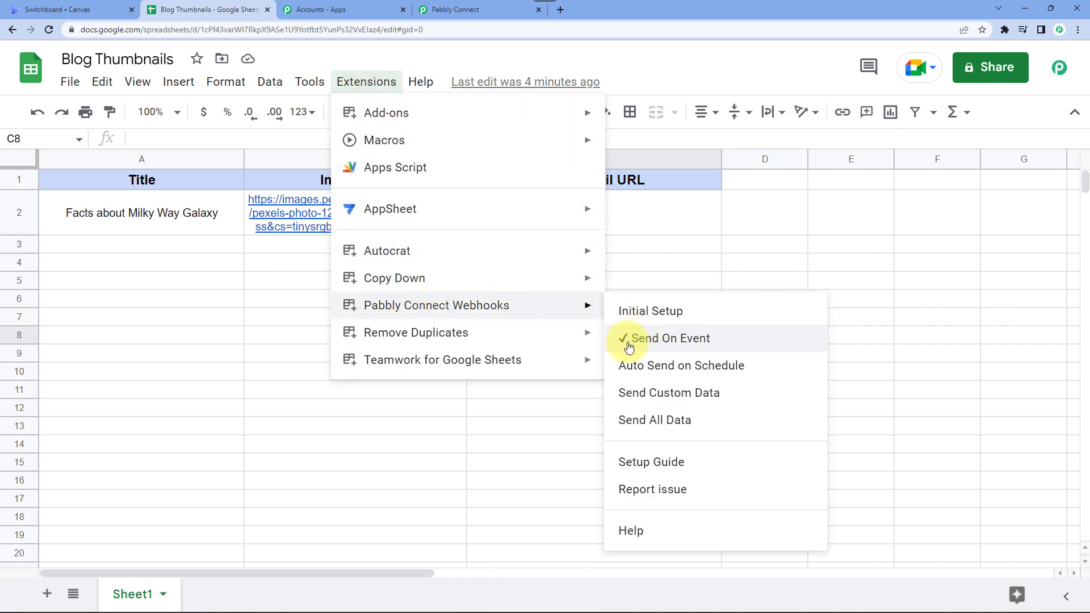
pyautogui.click(639, 222)
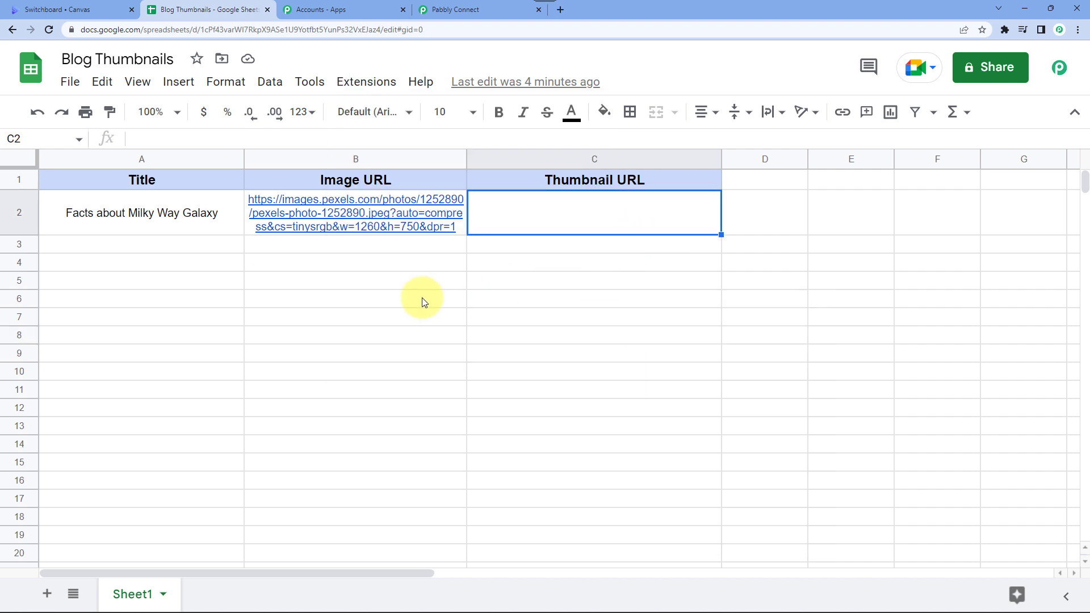
# Step: Look at the sheet's next empty row, then examine the Title and Image URL values in the Pabbly Connect trigger response
pyautogui.click(135, 245)
pyautogui.click(394, 250)
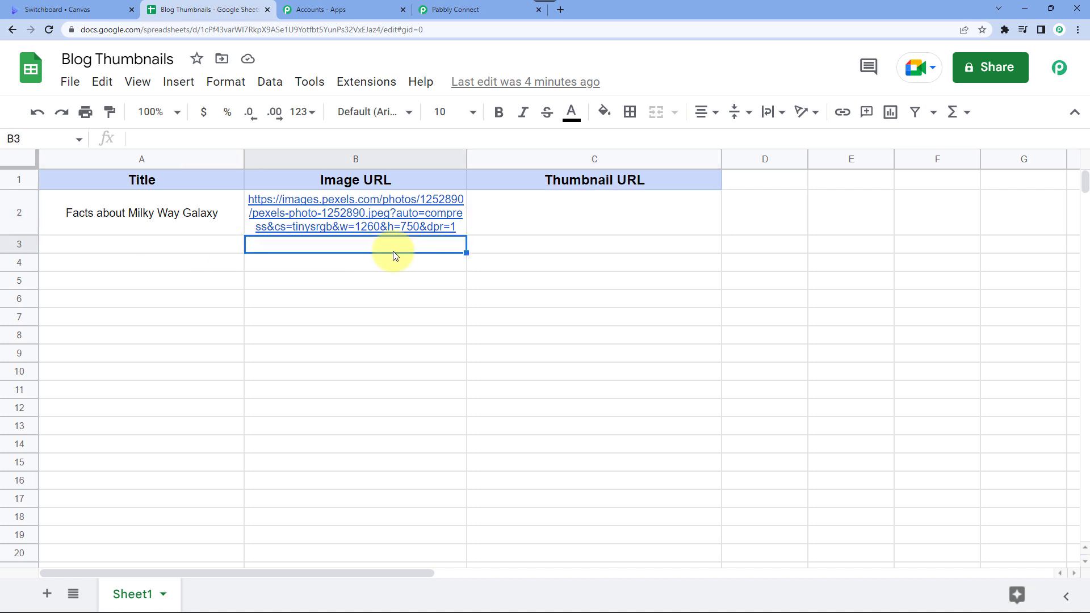
pyautogui.click(473, 9)
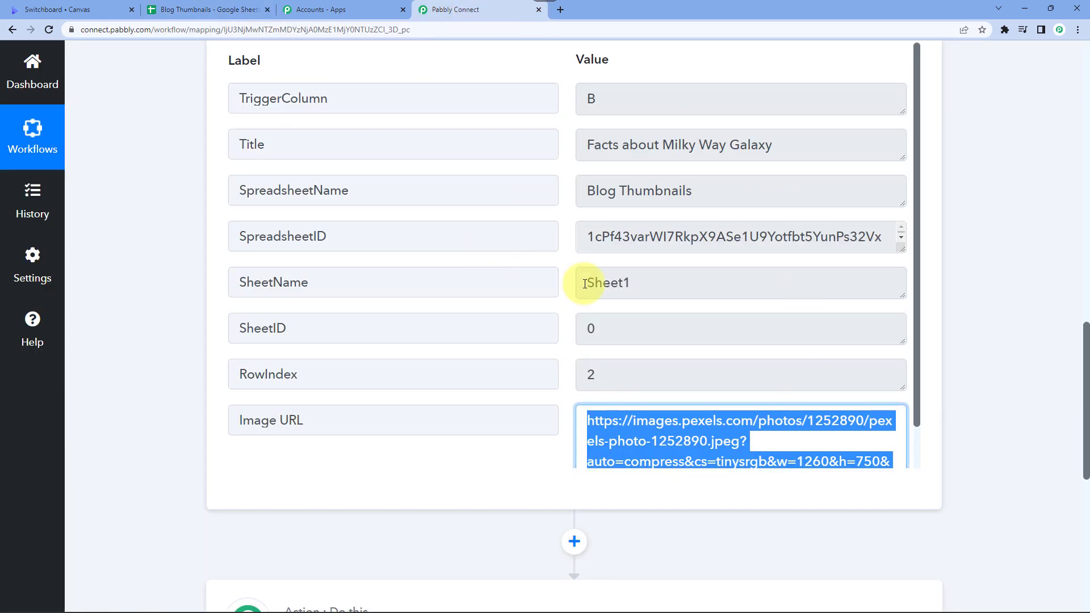
pyautogui.doubleClick(653, 190)
pyautogui.doubleClick(640, 144)
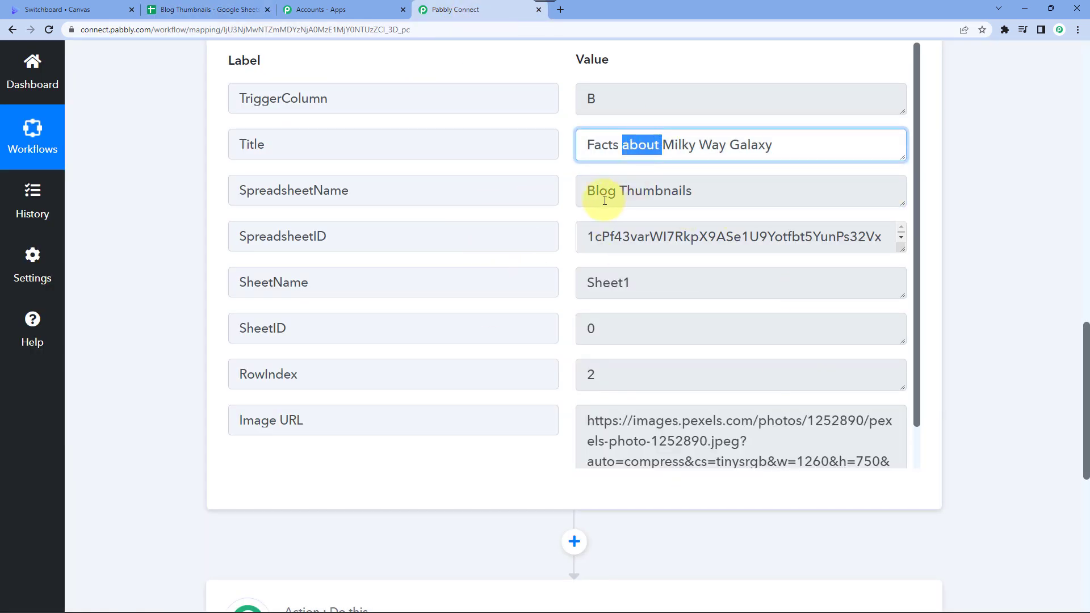
pyautogui.click(185, 213)
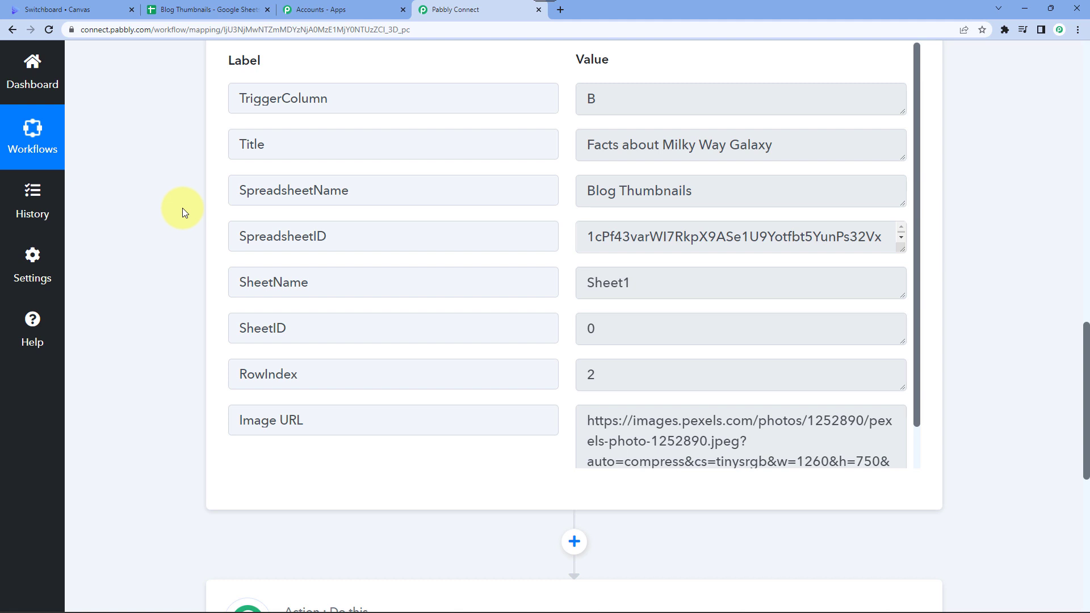
pyautogui.click(648, 441)
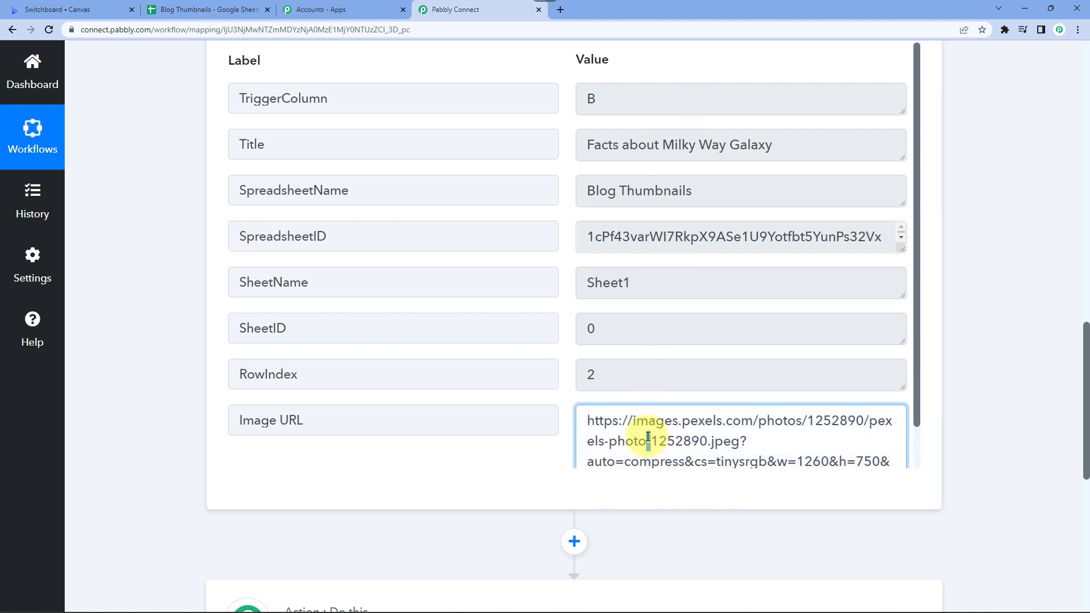
pyautogui.hotkey('ctrl', 'a')
pyautogui.click(625, 146)
pyautogui.hotkey('ctrl', 'a')
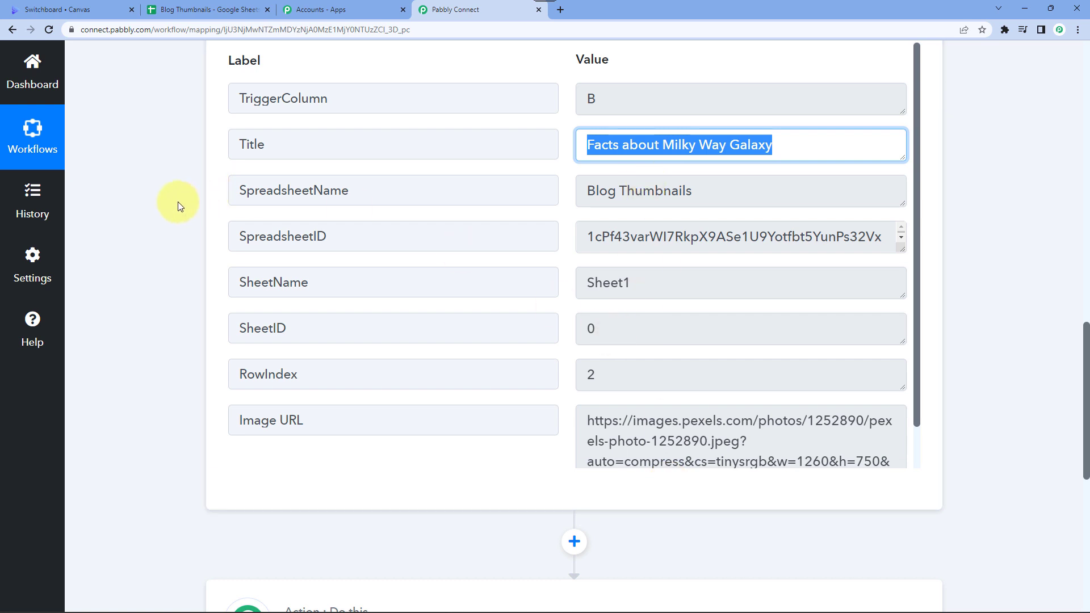
# Step: Set the workflow's first action to the Switchboard Canvas app with the Create Image(s) event
pyautogui.scroll(-7, 179, 204)
pyautogui.click(588, 146)
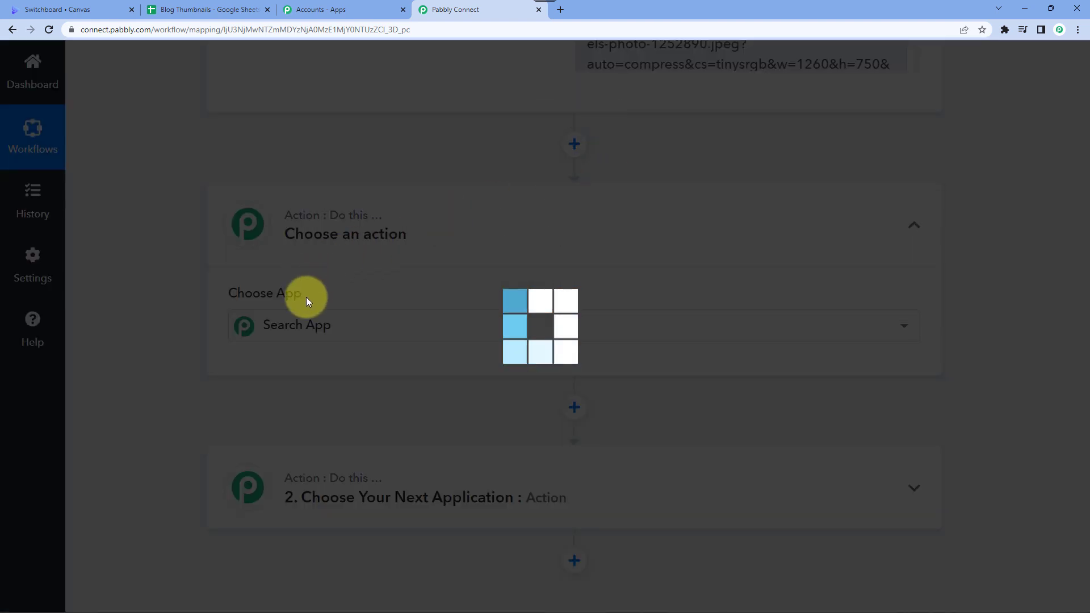
pyautogui.click(304, 330)
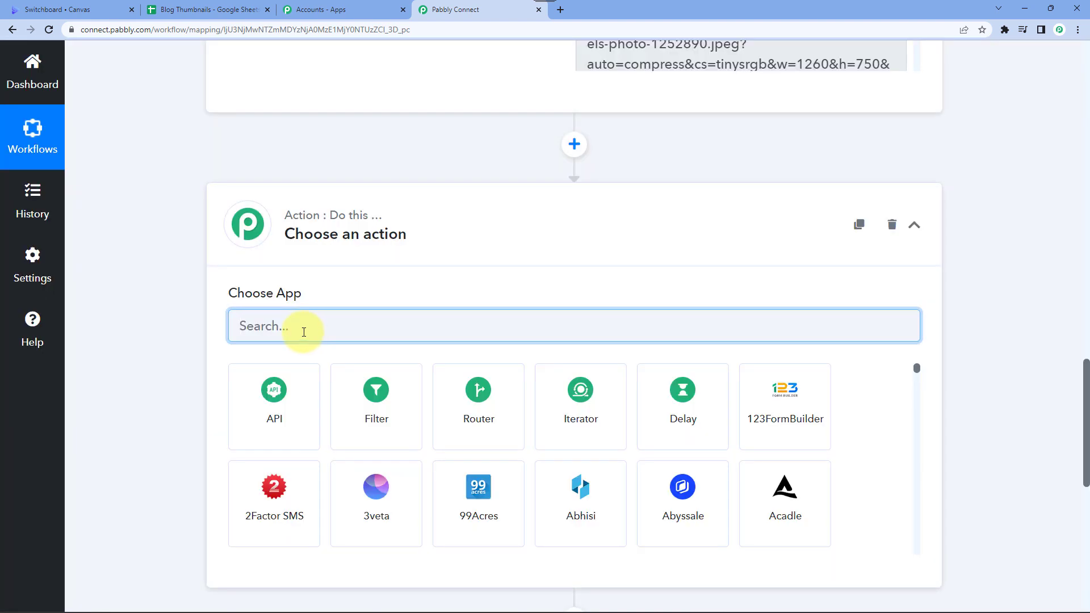
pyautogui.write('canva')
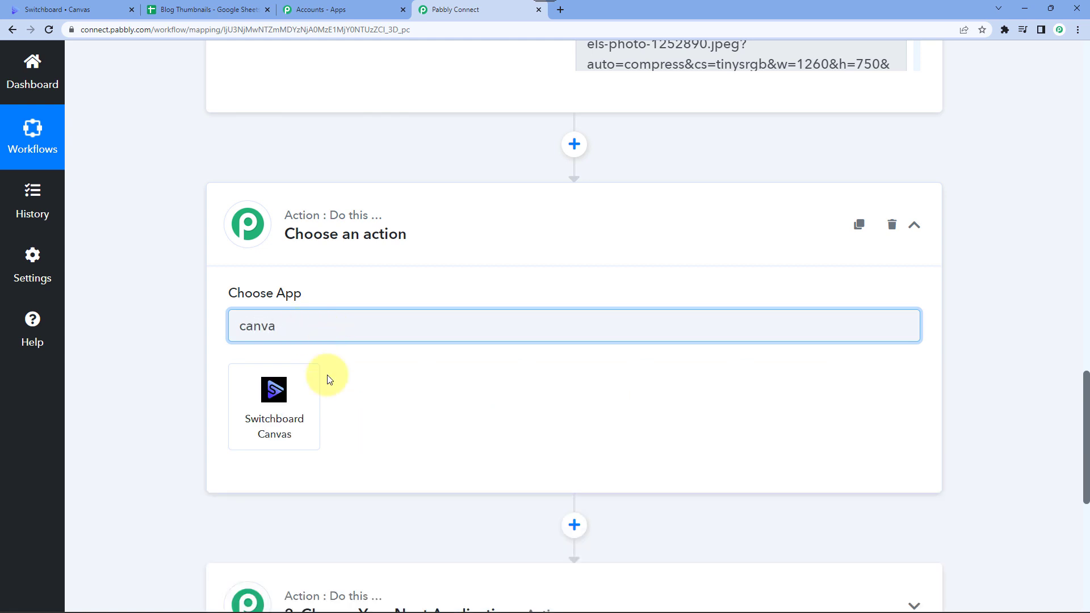
pyautogui.click(279, 418)
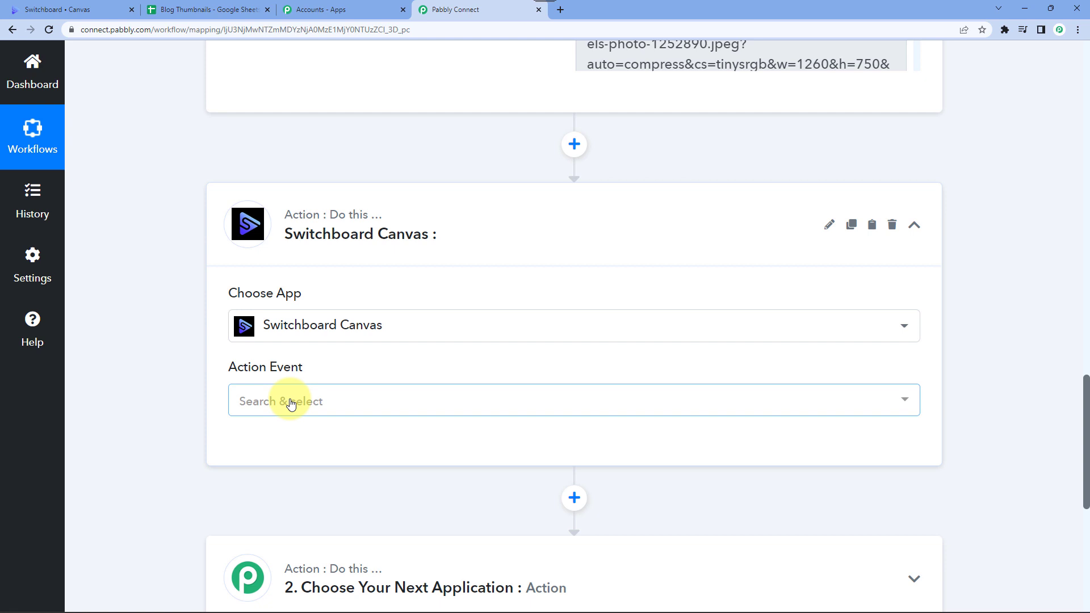
pyautogui.click(290, 402)
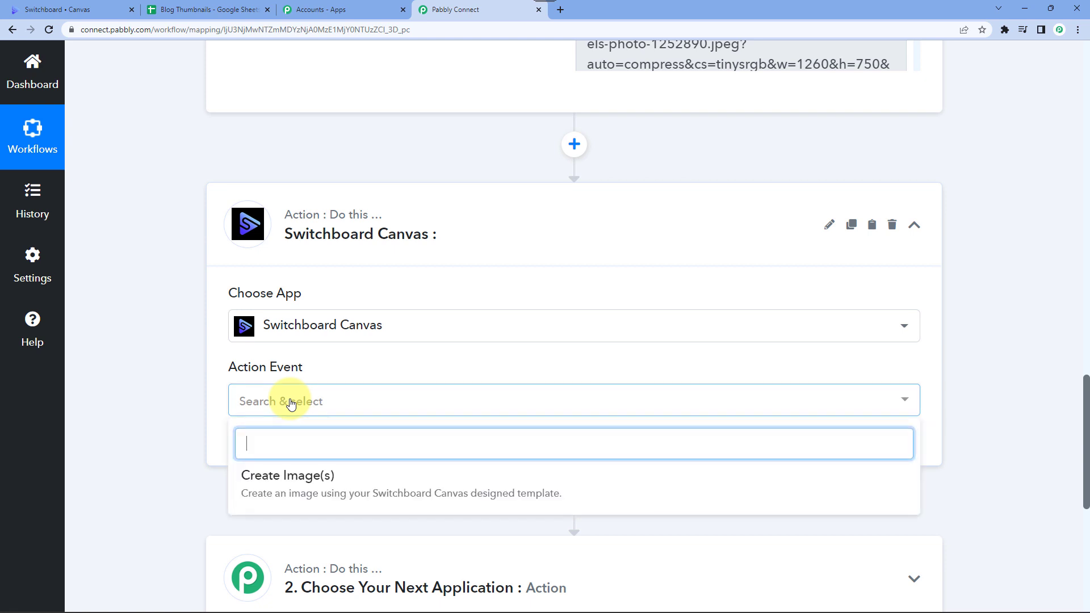
pyautogui.click(292, 487)
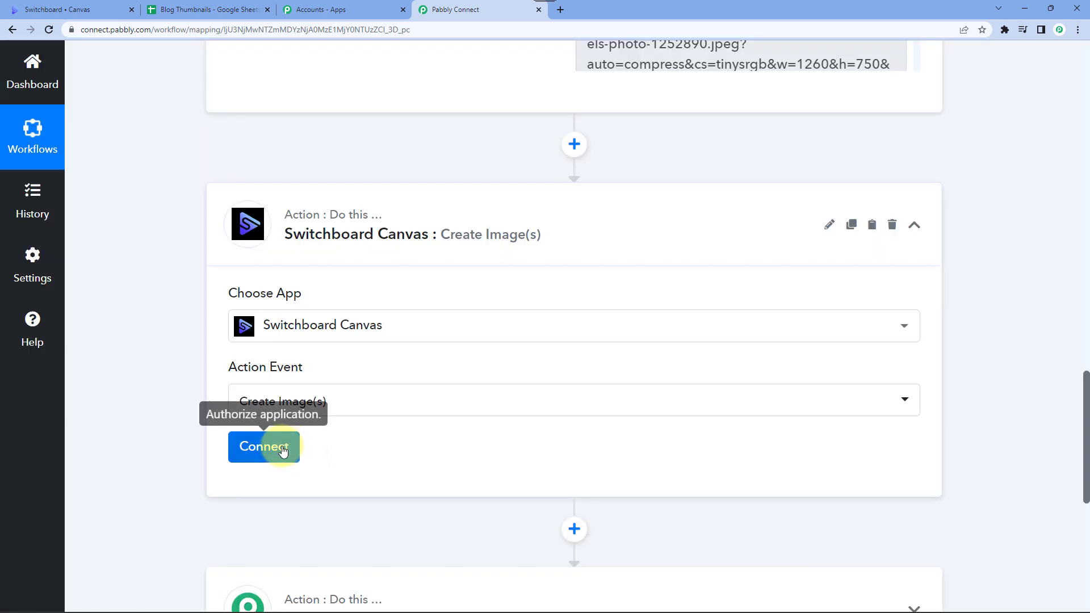
# Step: Start a new Switchboard Canvas connection for the action and copy the POST API key from the Switchboard account
pyautogui.click(283, 449)
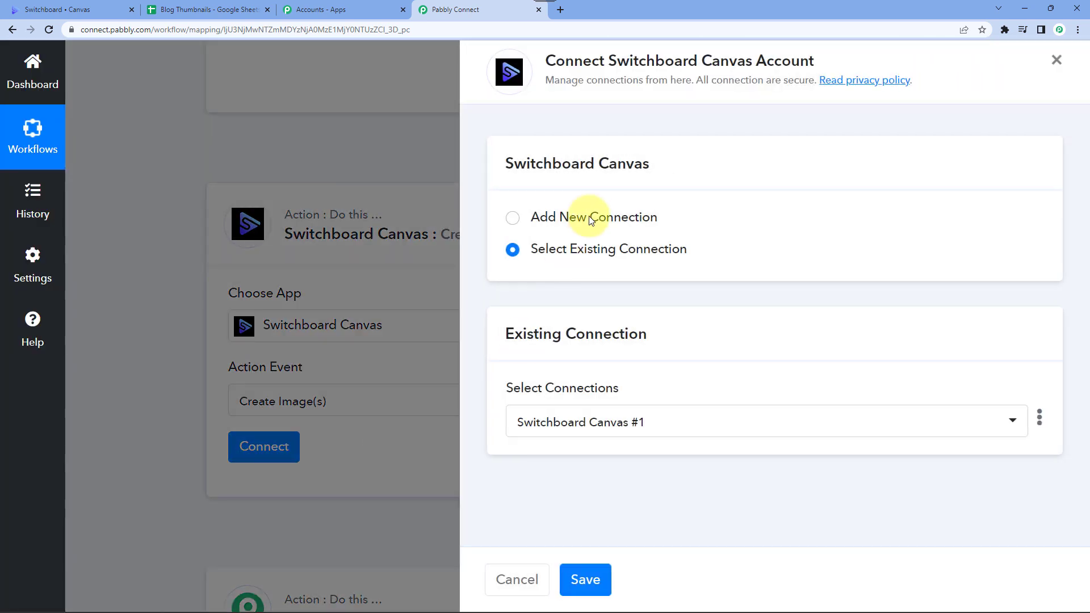
pyautogui.click(590, 218)
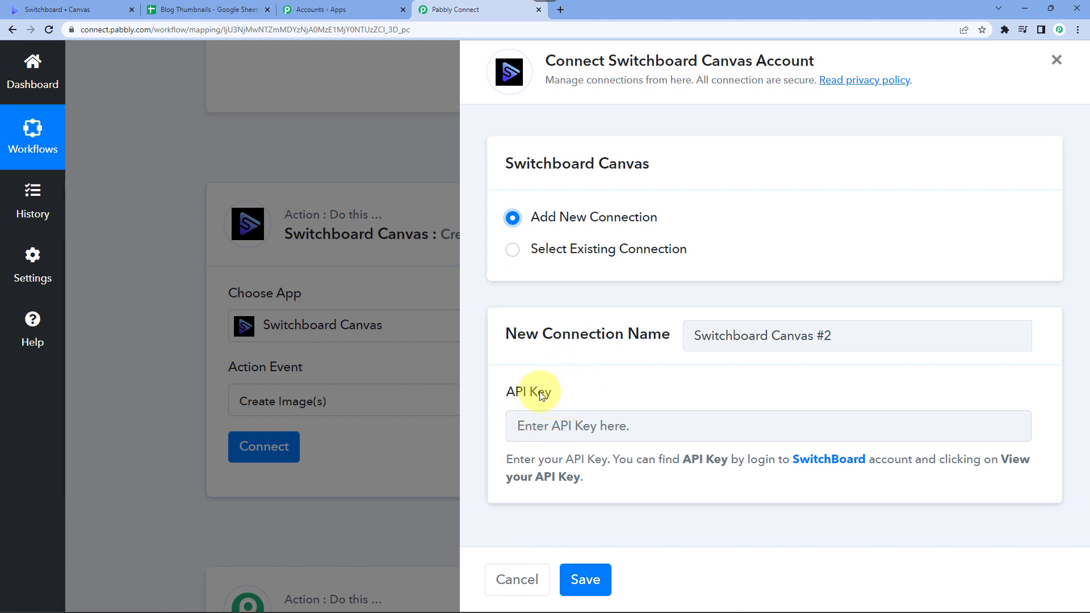
pyautogui.click(89, 11)
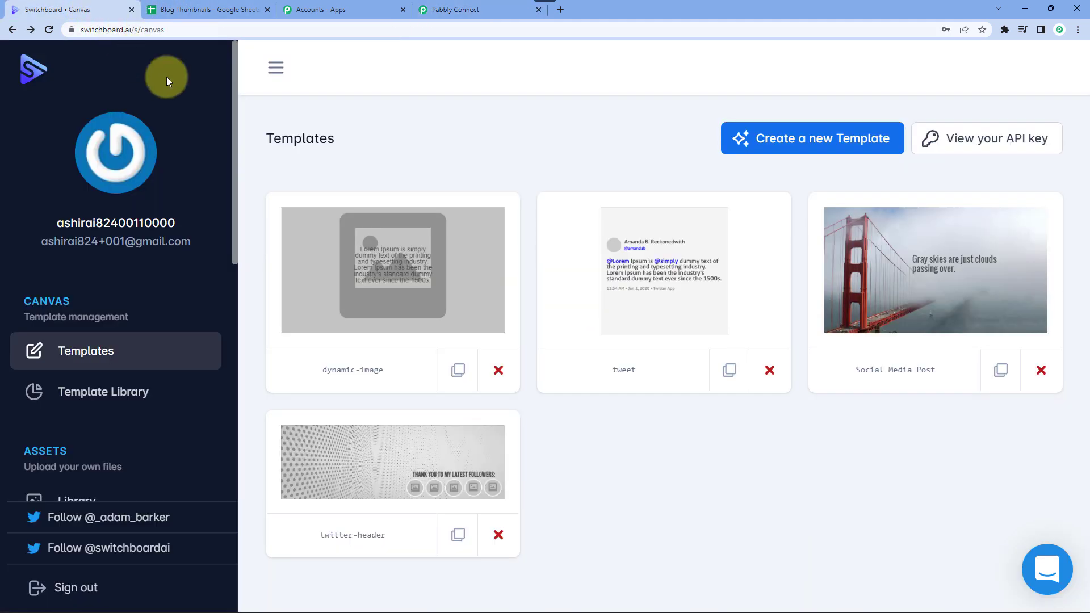
pyautogui.click(992, 141)
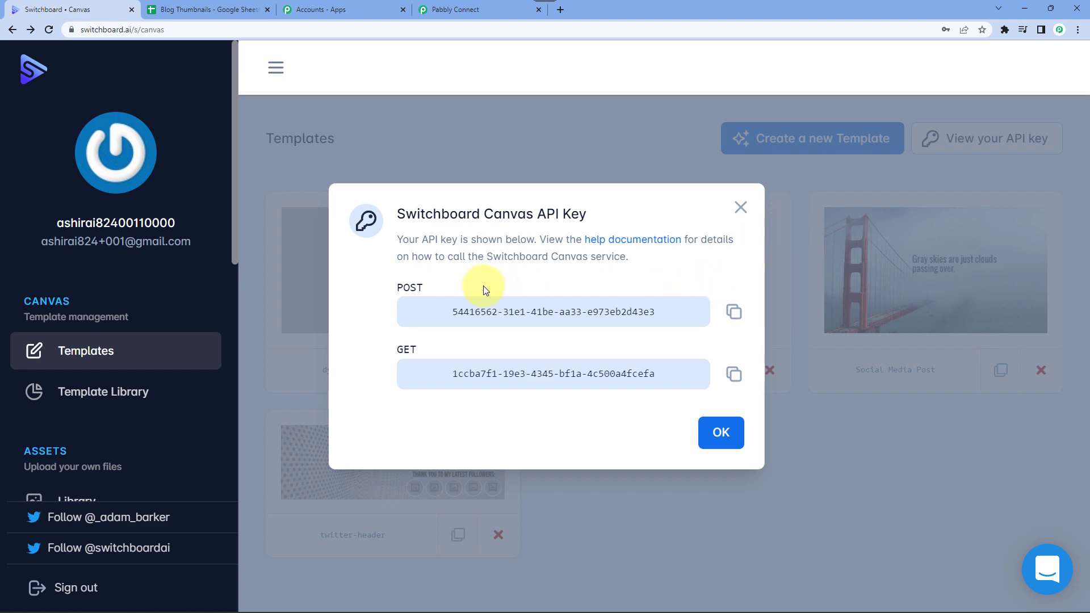
pyautogui.click(734, 314)
# Step: Return to Pabbly Connect, paste the API key into the new Switchboard Canvas connection and save it
pyautogui.click(455, 9)
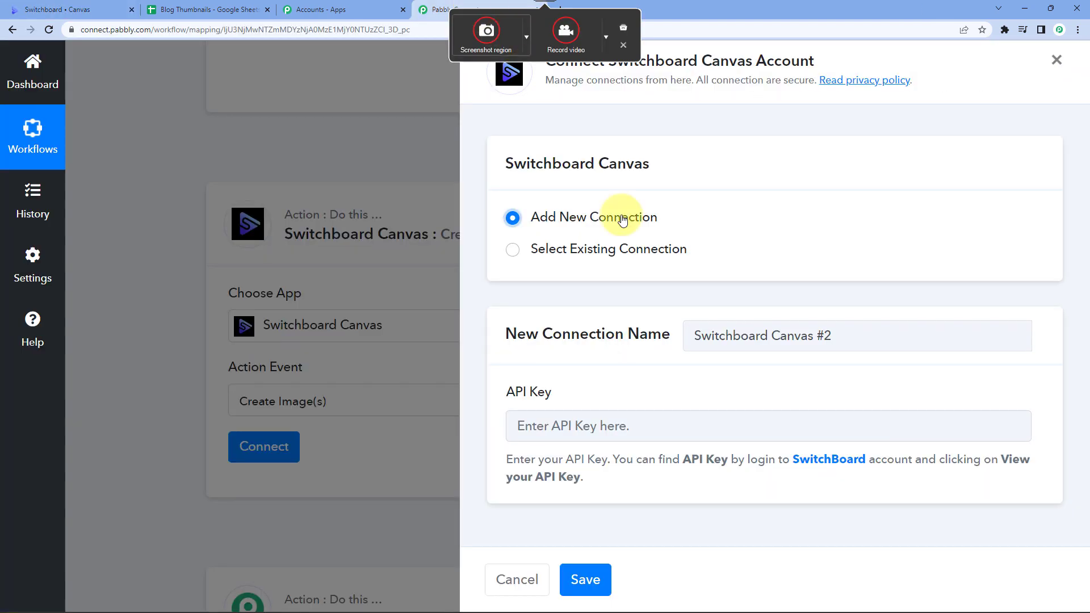
pyautogui.click(578, 433)
pyautogui.hotkey('ctrl', 'v')
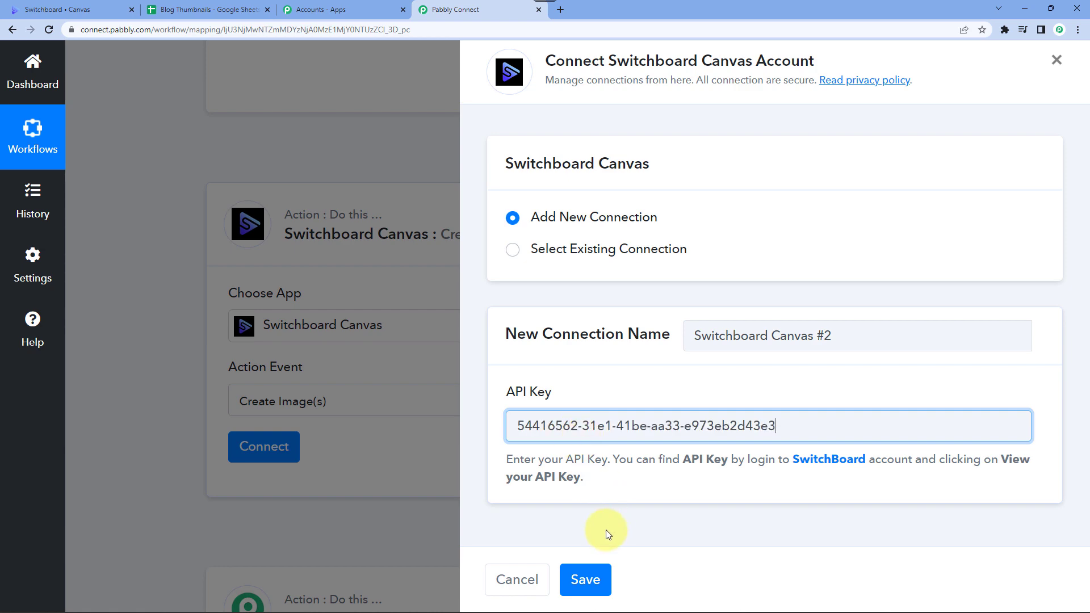
pyautogui.click(588, 578)
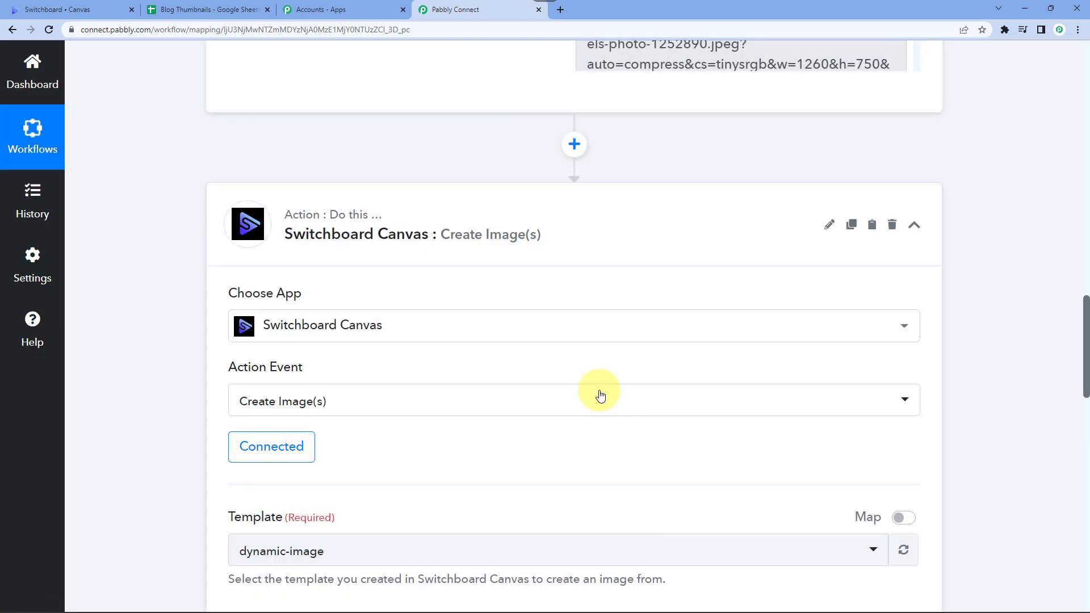
# Step: Review the Create Image(s) fields, then open the dynamic-image template in Switchboard Canvas and inspect its text1 and image1 elements
pyautogui.scroll(-1, 605, 364)
pyautogui.scroll(-2, 605, 364)
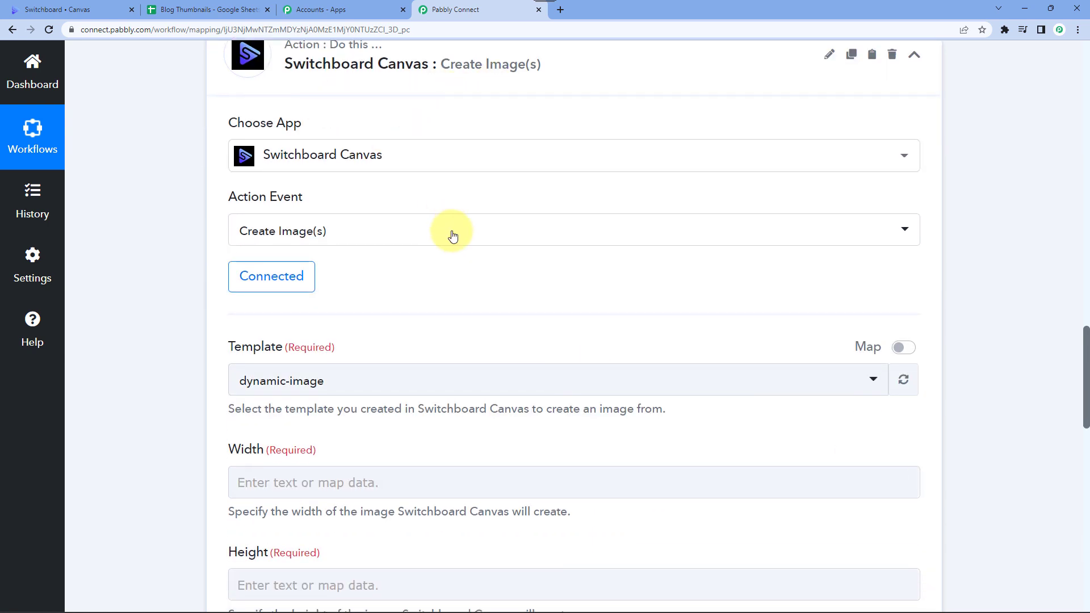
pyautogui.scroll(-1, 413, 233)
pyautogui.scroll(-1, 414, 233)
pyautogui.scroll(-2, 246, 195)
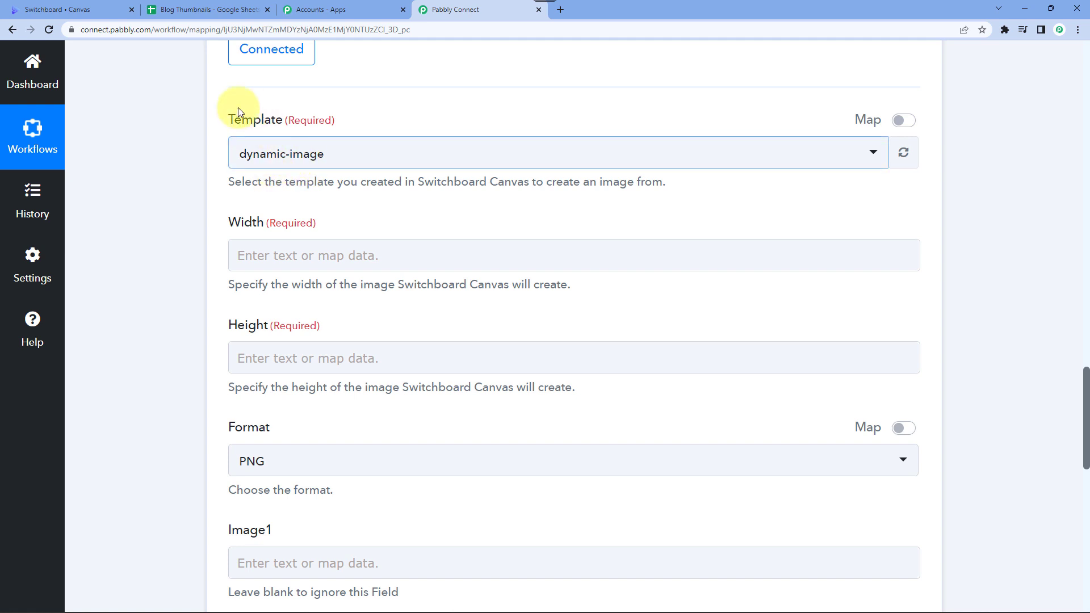
pyautogui.click(85, 8)
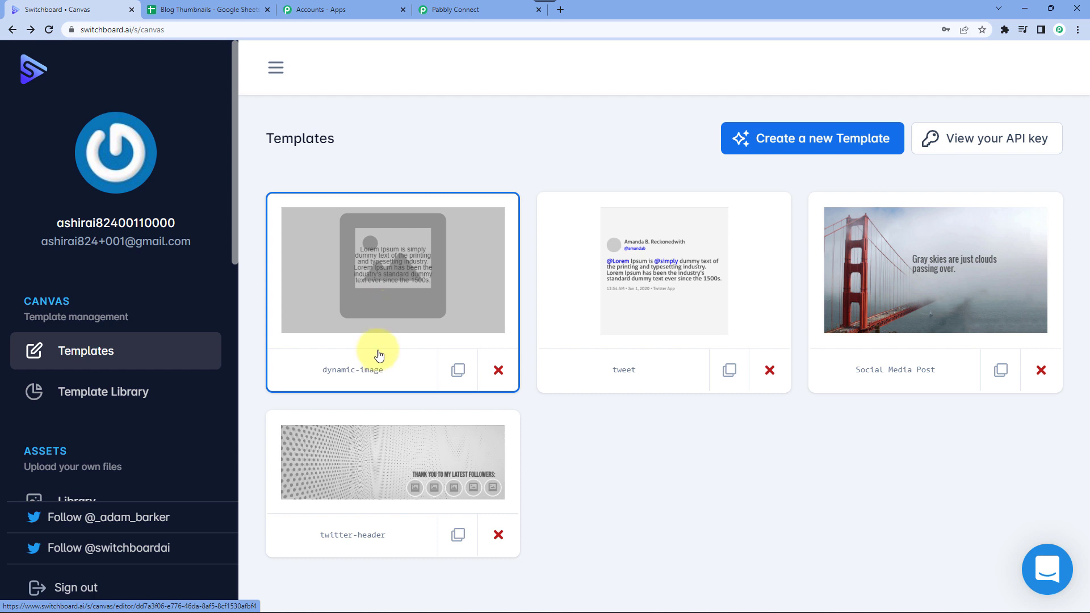
pyautogui.click(353, 346)
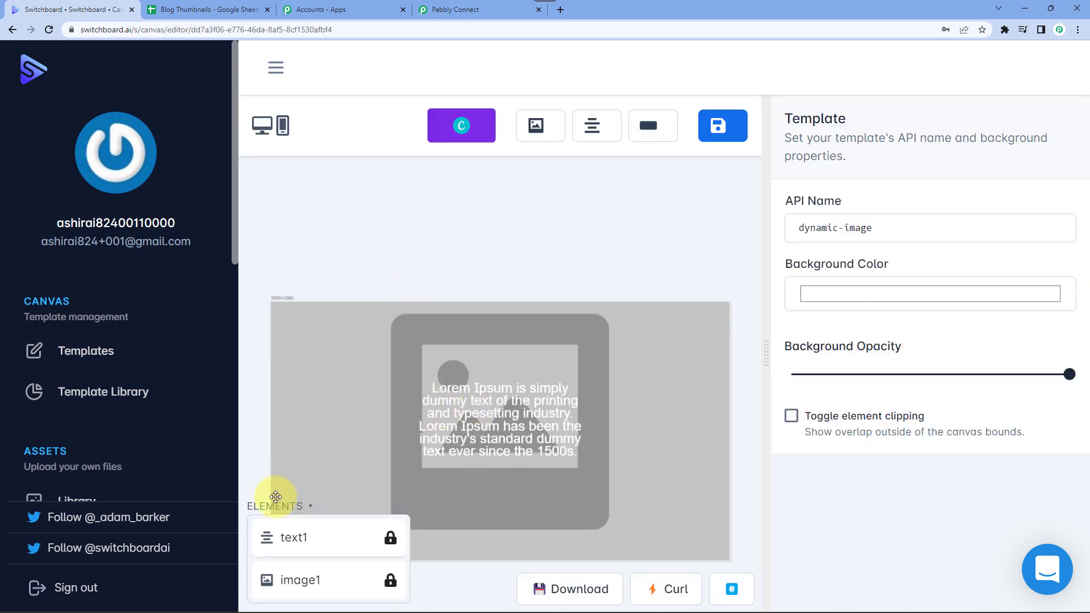
pyautogui.click(305, 539)
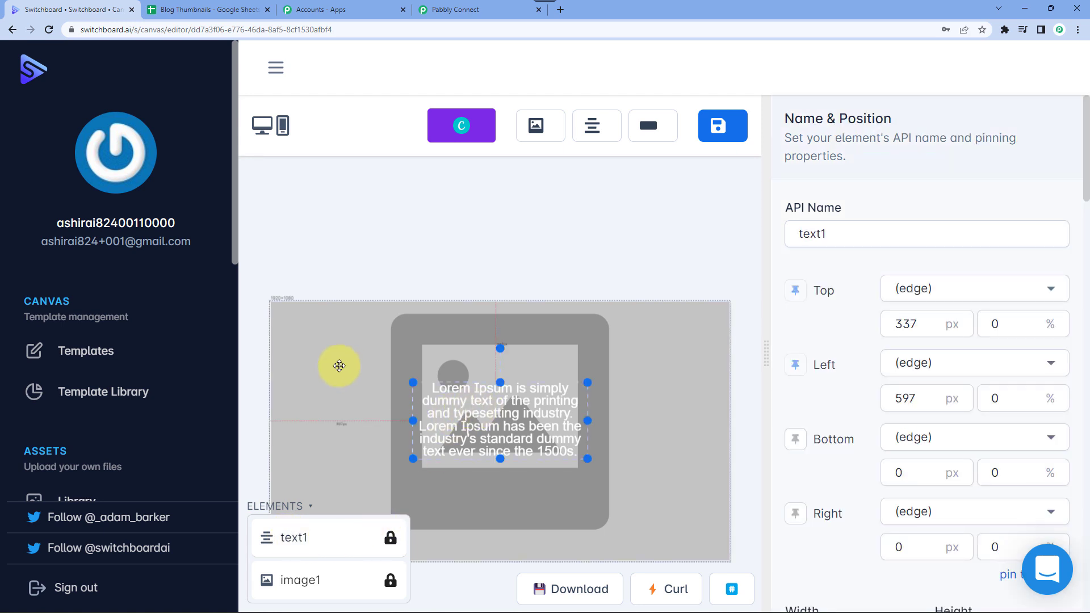
pyautogui.click(321, 355)
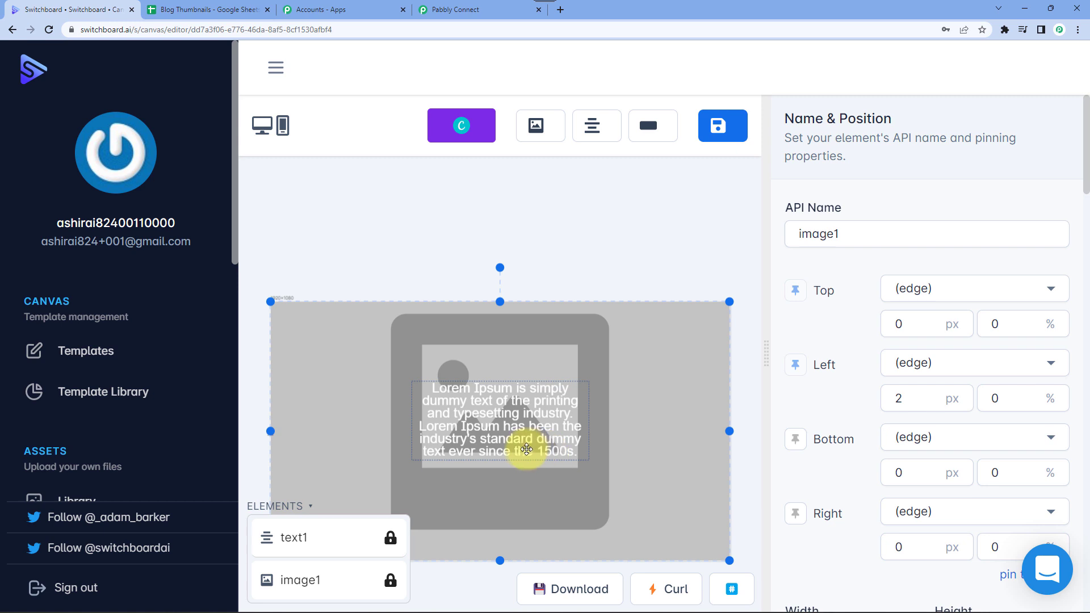
pyautogui.click(405, 250)
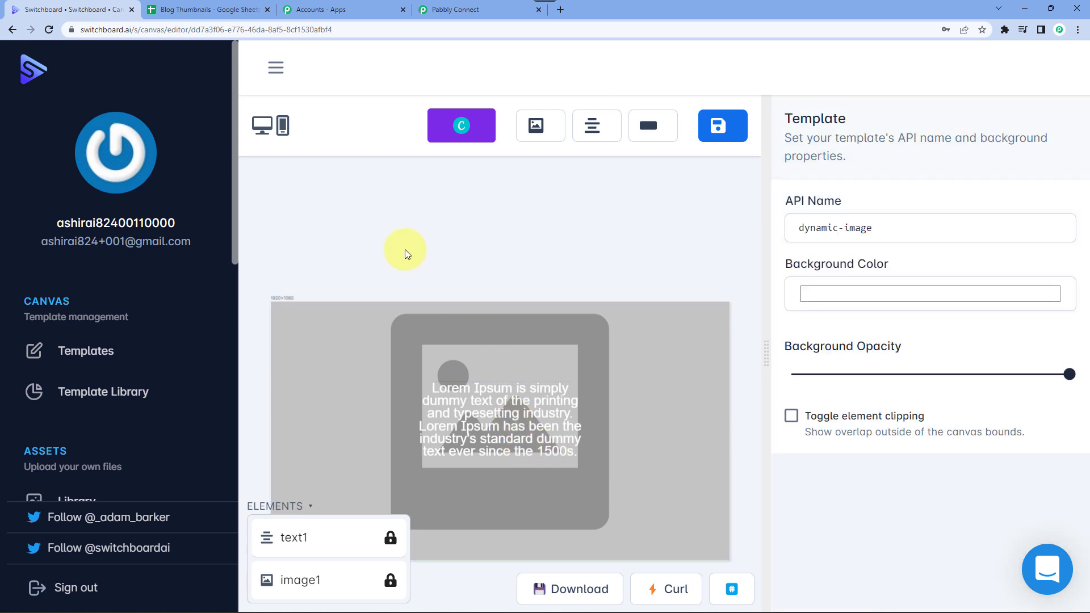
# Step: Return to Pabbly Connect and choose dynamic-image as the template for the Create Image(s) action
pyautogui.click(449, 9)
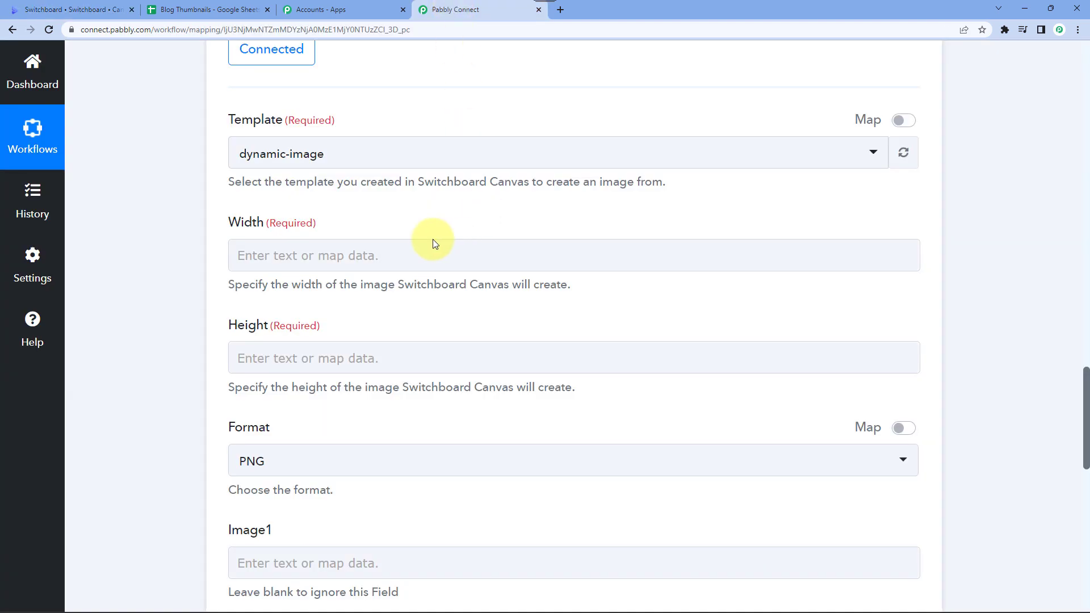
pyautogui.click(368, 165)
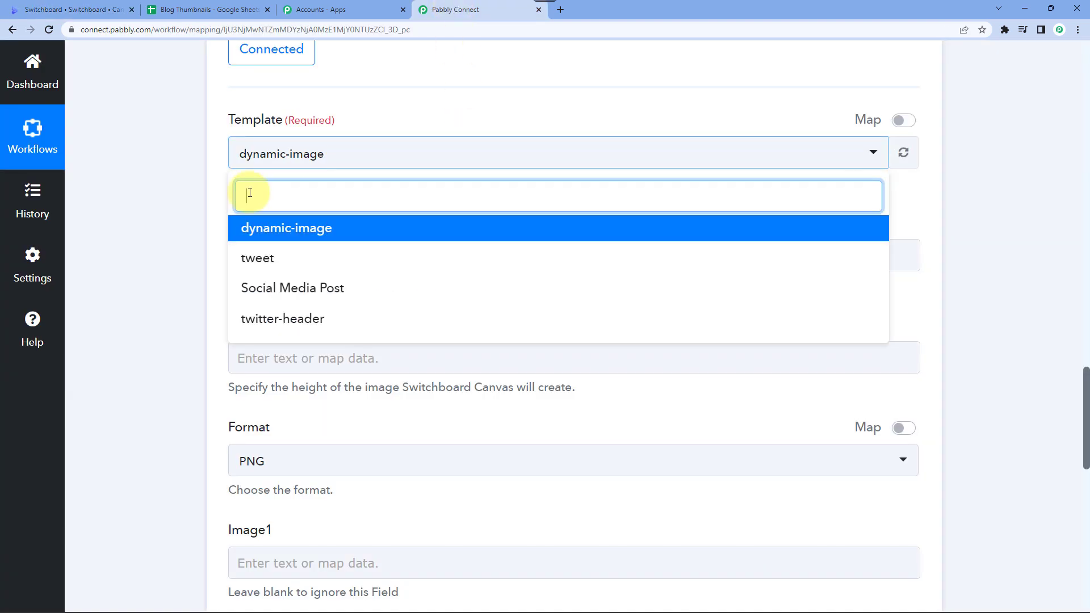
pyautogui.click(318, 231)
pyautogui.scroll(-1, 334, 187)
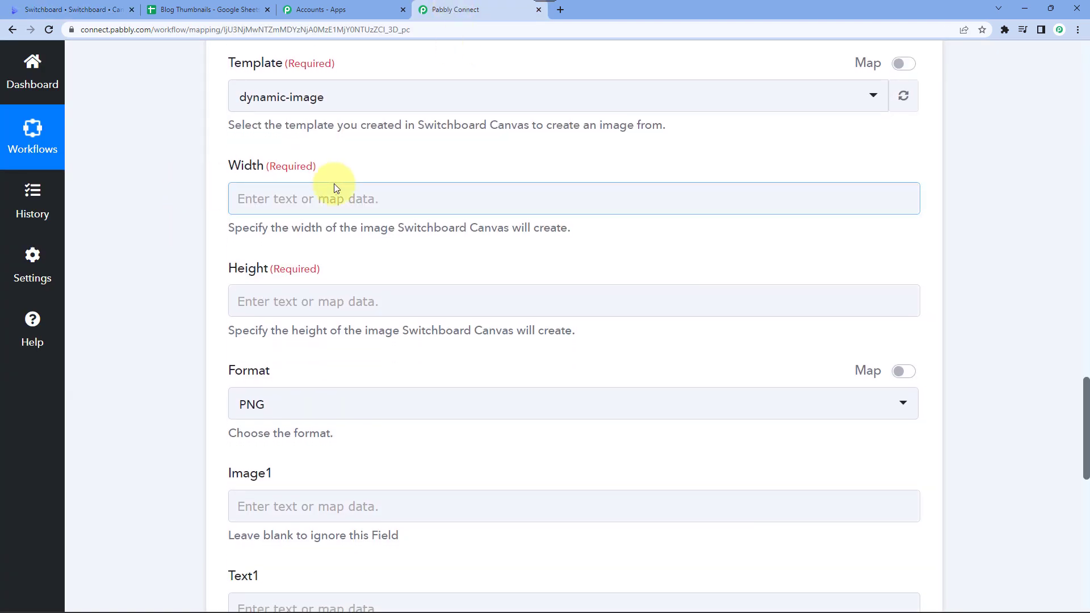
# Step: Check the template's canvas size in Switchboard Canvas, then set the action's Width to 1920 and Height to 1080 in Pabbly Connect
pyautogui.click(62, 9)
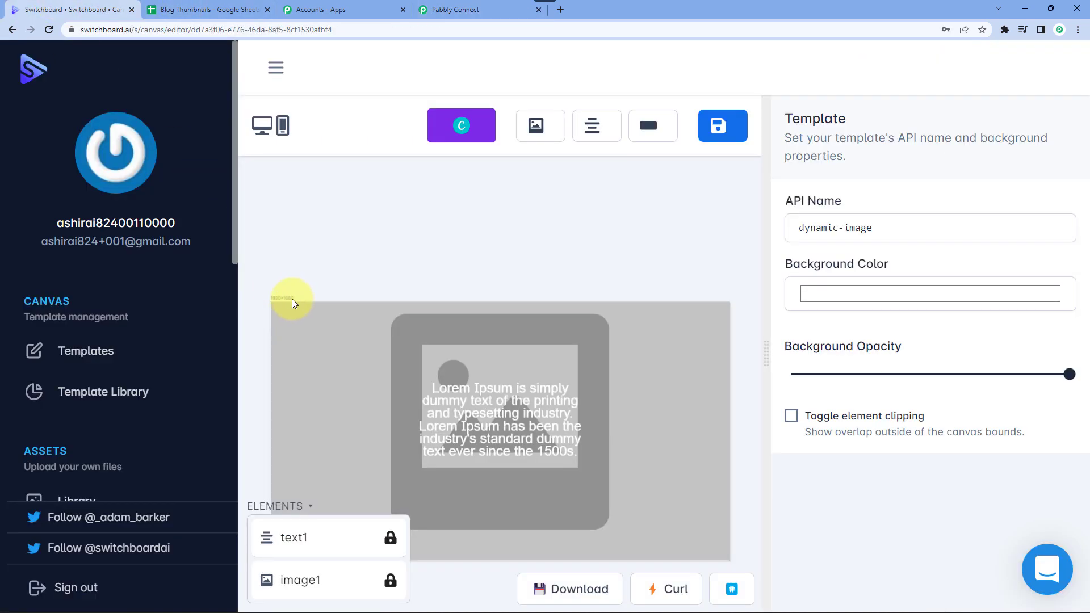
pyautogui.click(454, 9)
pyautogui.click(313, 197)
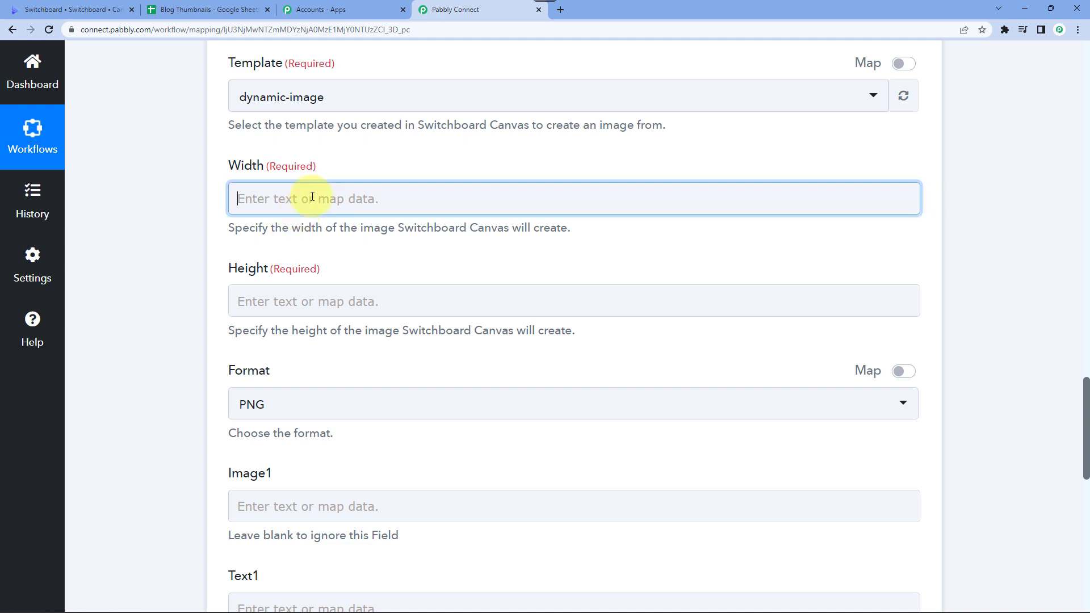
pyautogui.write('1920')
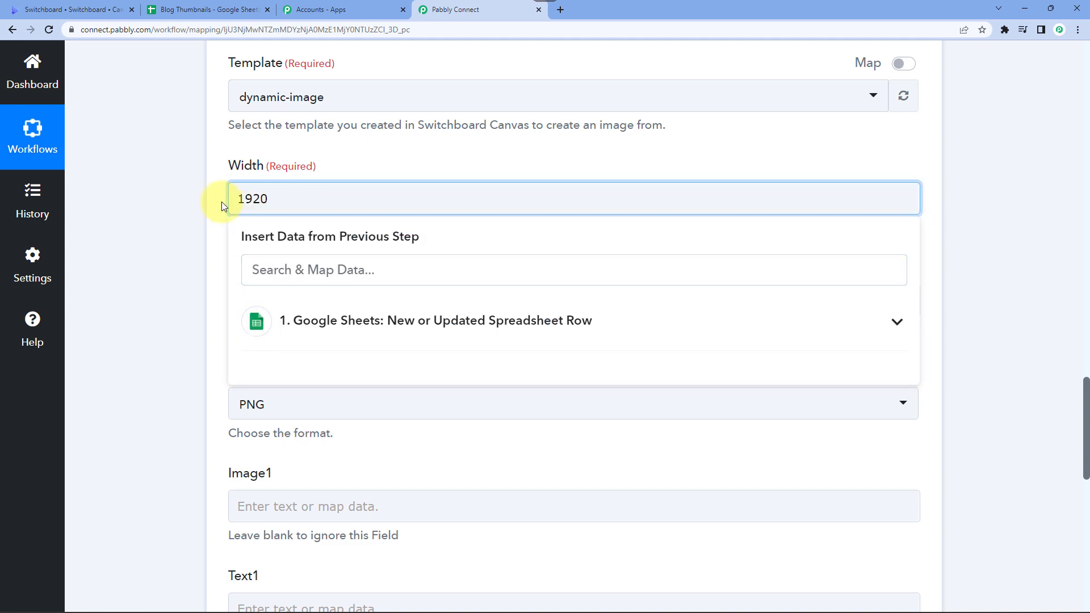
pyautogui.click(221, 202)
pyautogui.click(285, 302)
pyautogui.write('1080')
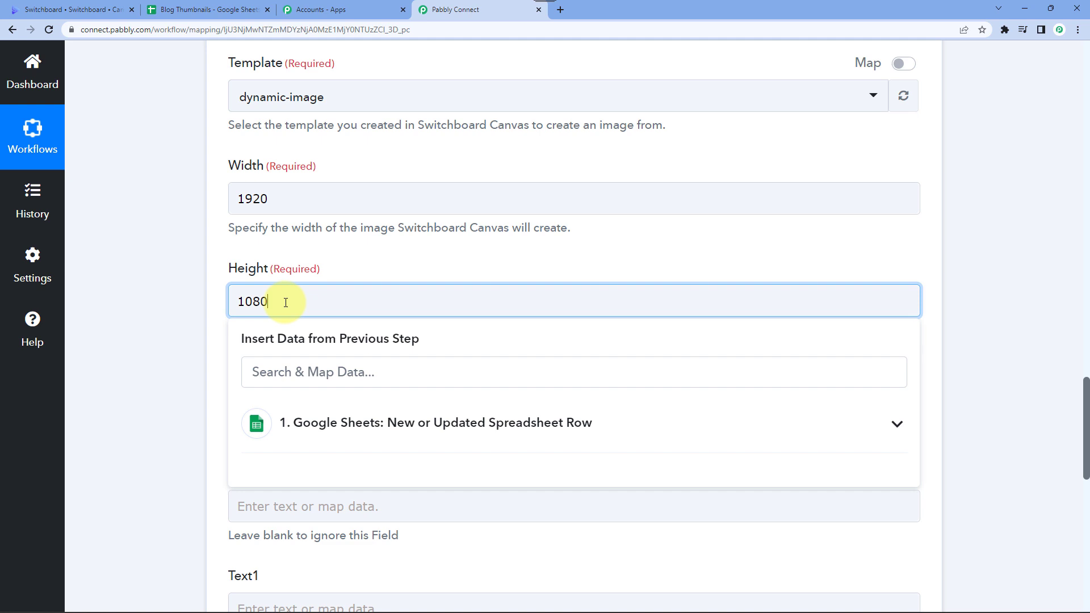
pyautogui.click(214, 304)
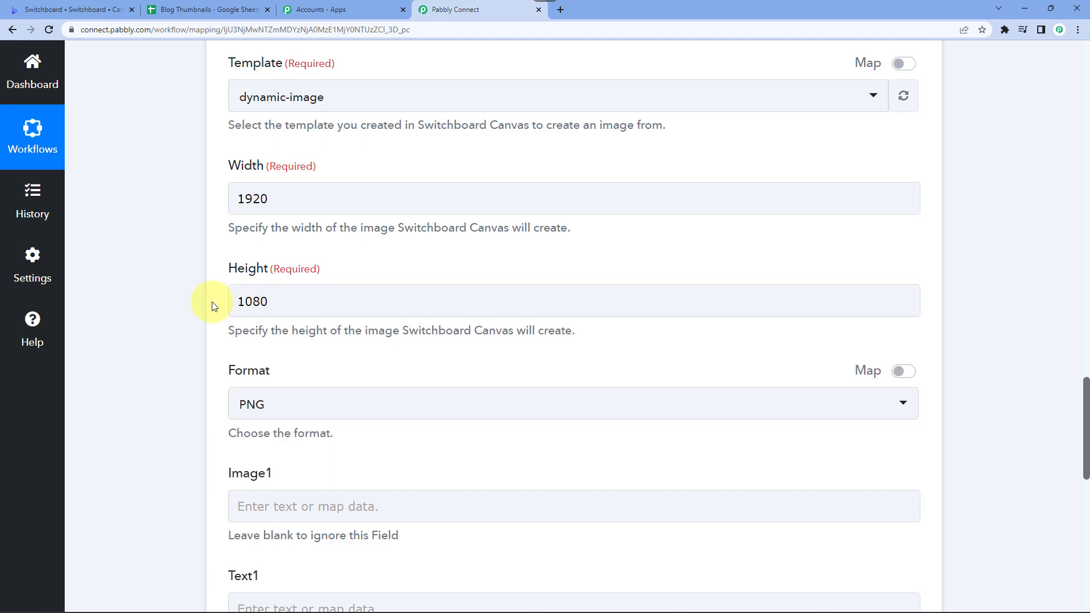
# Step: Set the output format of the created image to JPG
pyautogui.scroll(-3, 214, 304)
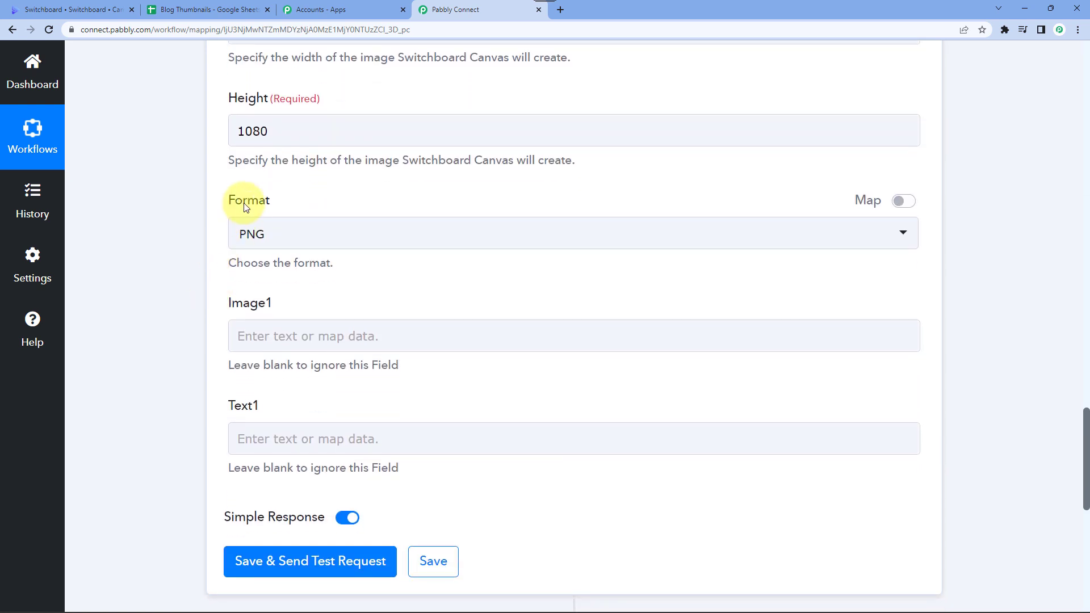
pyautogui.click(262, 243)
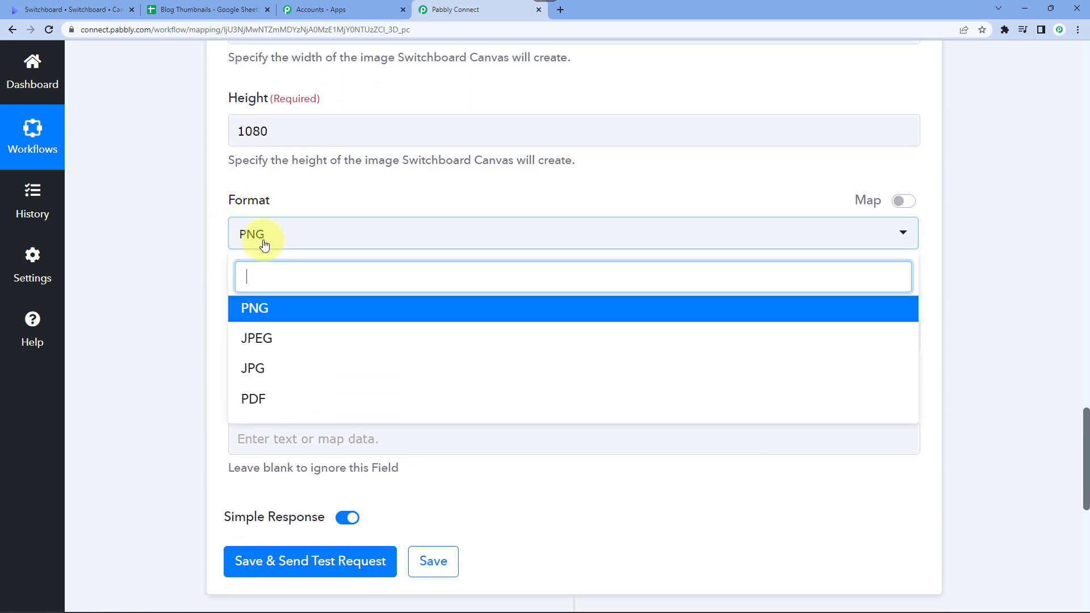
pyautogui.click(265, 371)
pyautogui.scroll(-2, 176, 248)
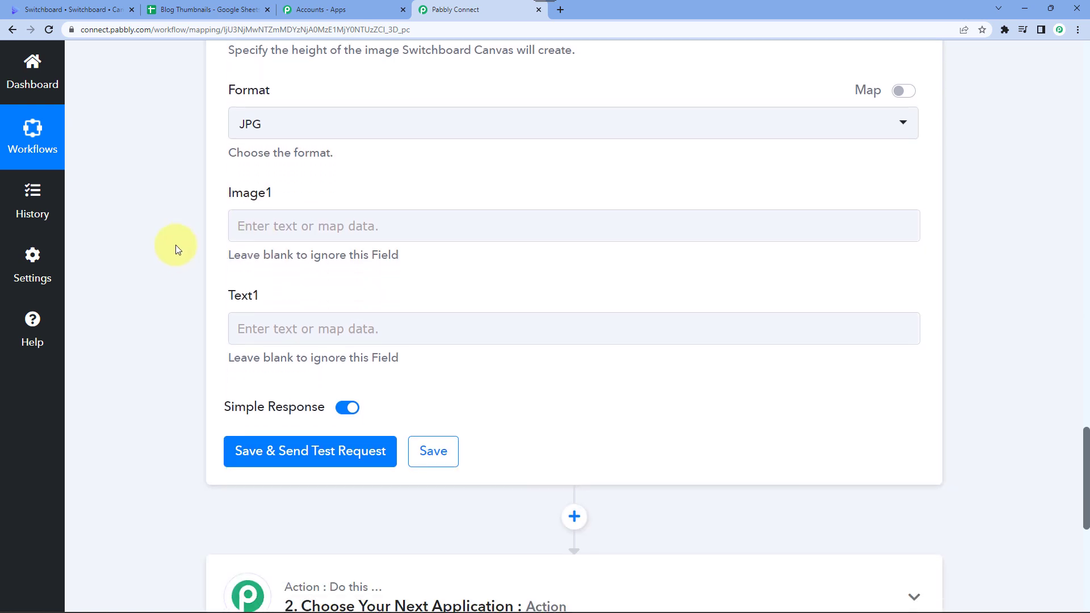
pyautogui.click(275, 119)
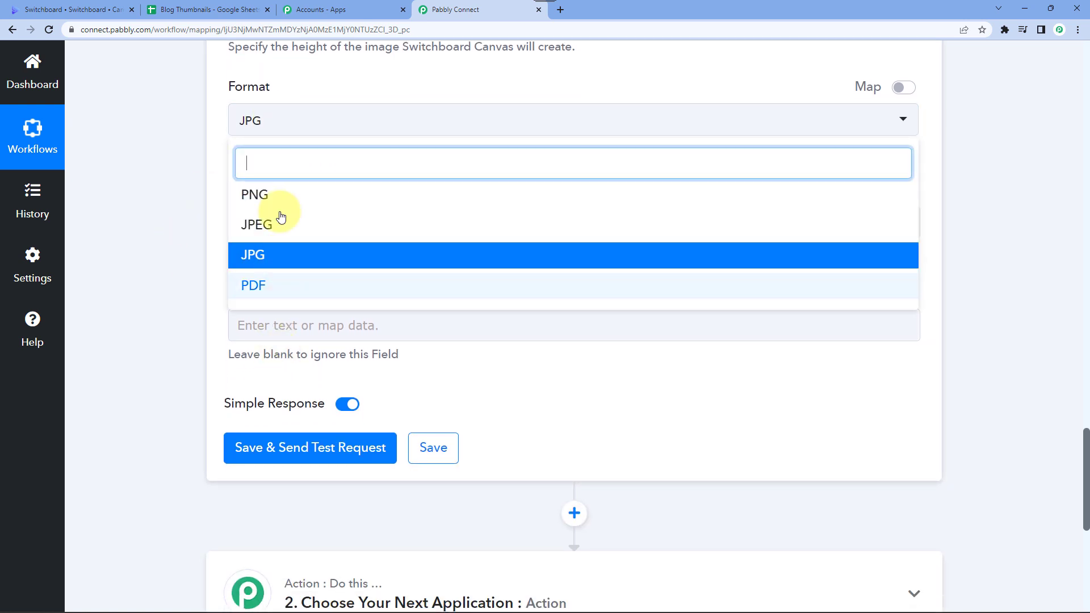
pyautogui.click(203, 150)
pyautogui.scroll(-1, 203, 150)
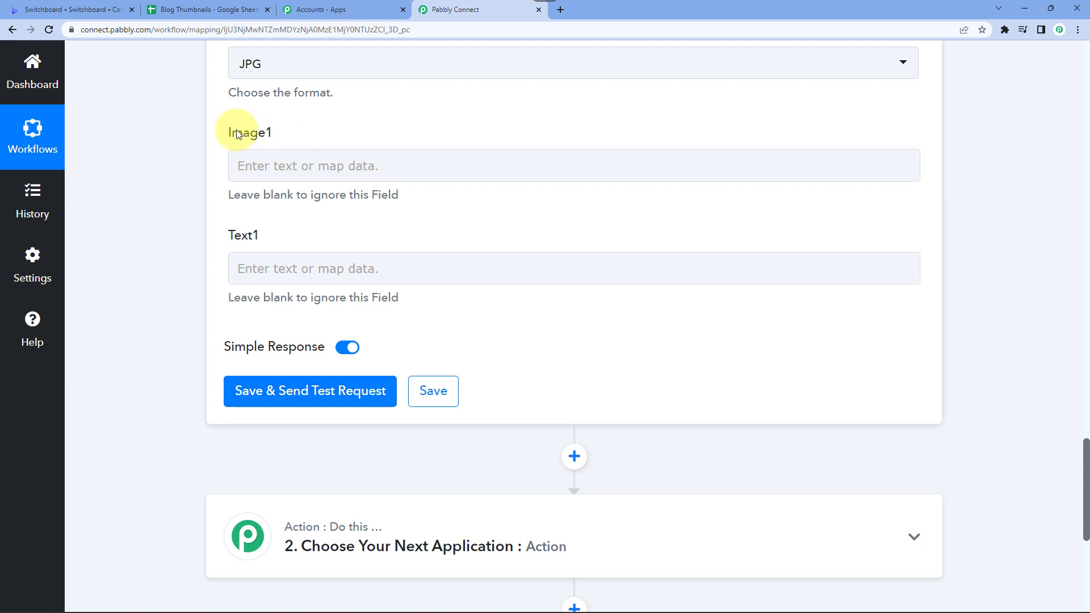
# Step: Compare the Image1 and Text1 fields with the Switchboard template, then review the Image URL and Title values in the Google Sheets trigger response
pyautogui.moveTo(226, 132); pyautogui.dragTo(274, 150)
pyautogui.click(208, 243)
pyautogui.moveTo(207, 243); pyautogui.dragTo(324, 231)
pyautogui.click(324, 231)
pyautogui.click(80, 9)
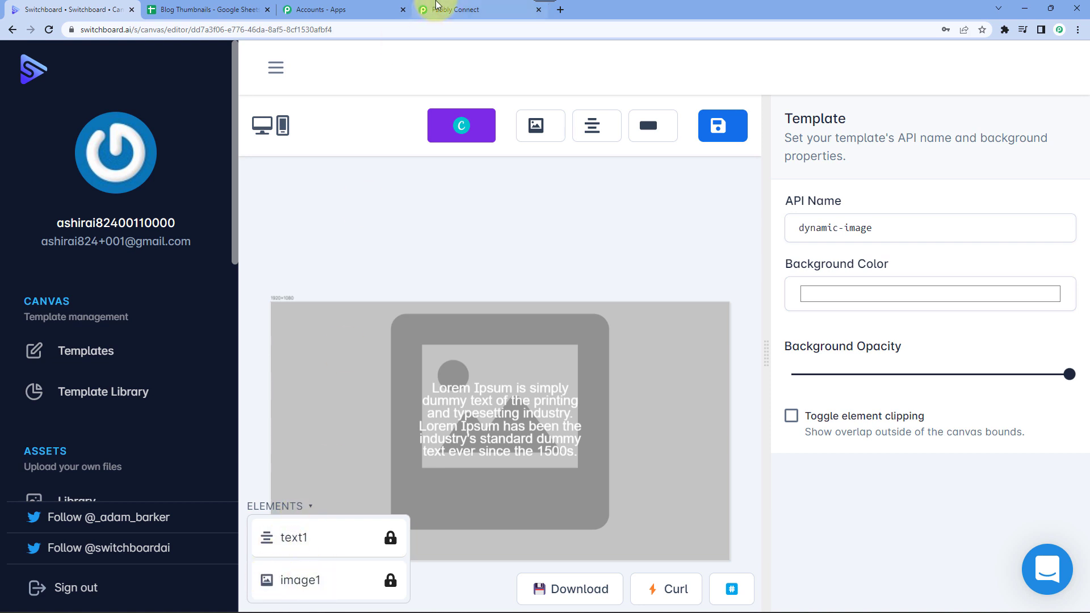
pyautogui.click(437, 7)
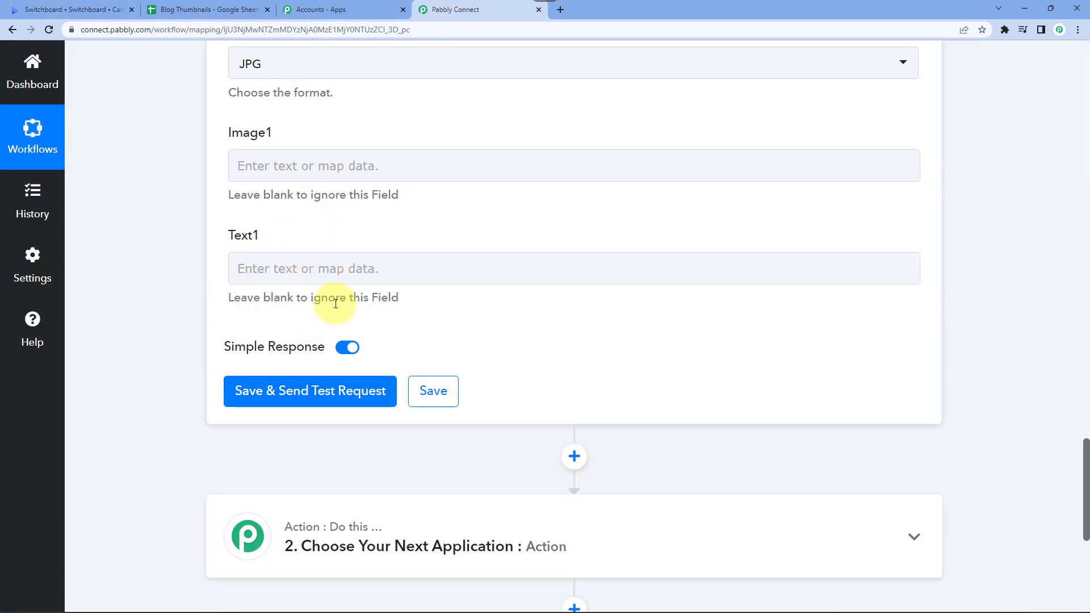
pyautogui.click(326, 169)
pyautogui.click(325, 260)
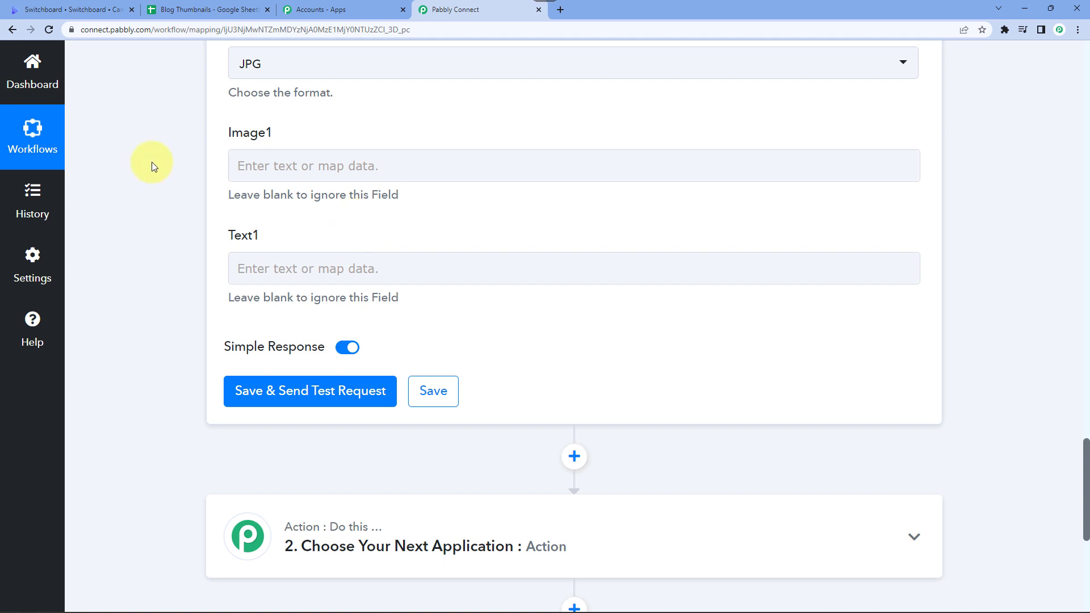
pyautogui.scroll(15, 151, 163)
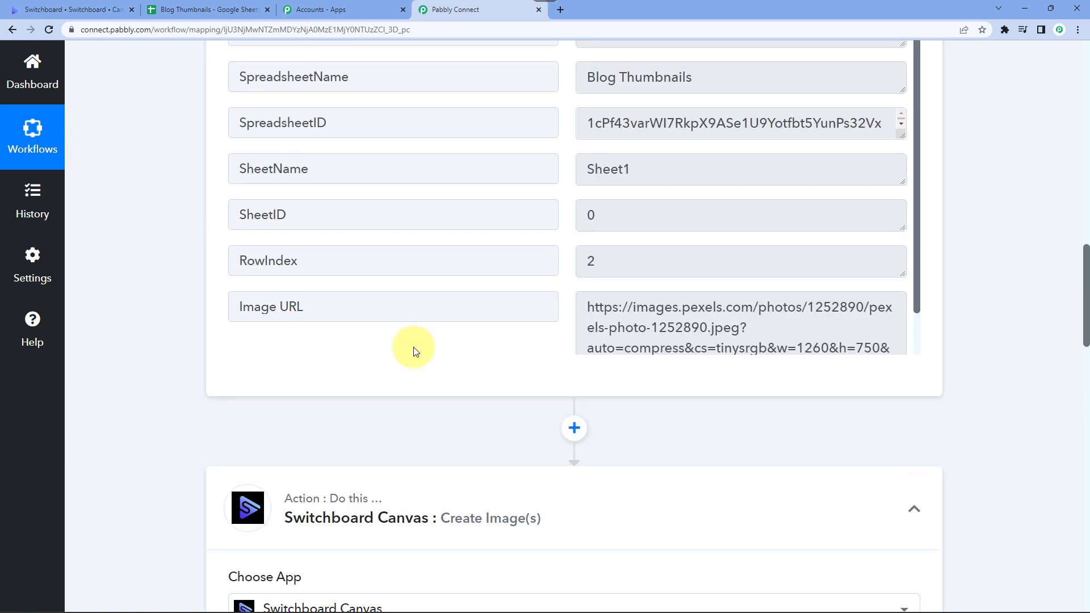
pyautogui.tripleClick(650, 328)
pyautogui.scroll(2, 650, 263)
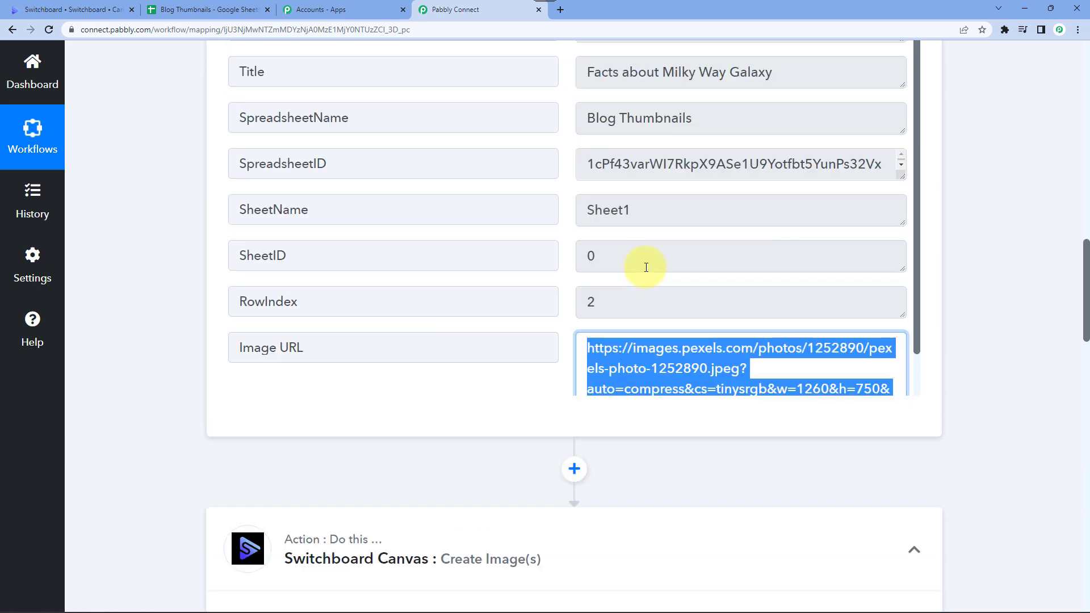
pyautogui.tripleClick(649, 148)
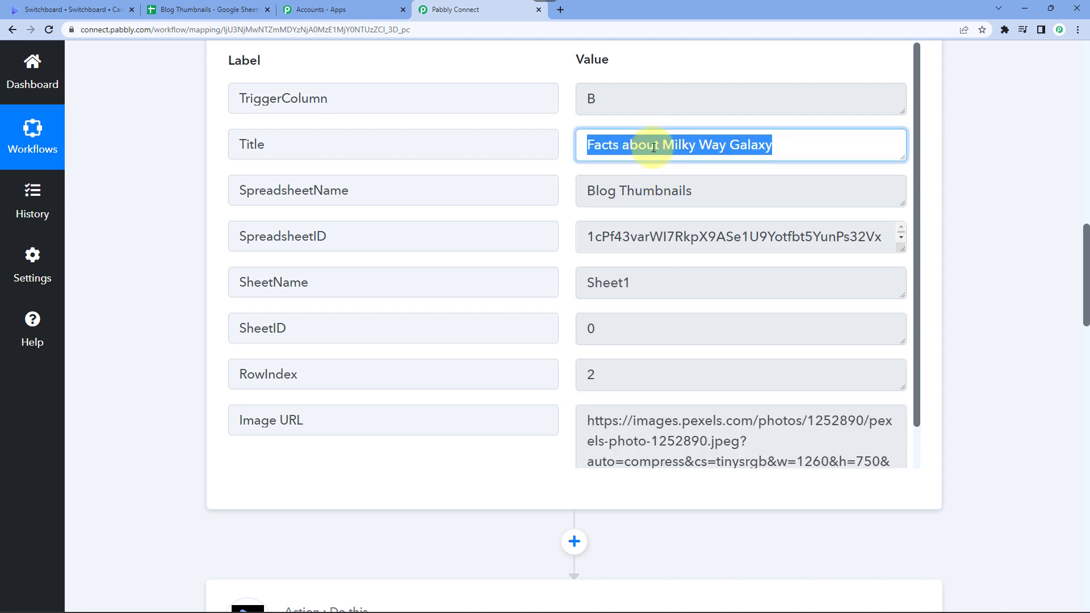
pyautogui.scroll(-15, 142, 243)
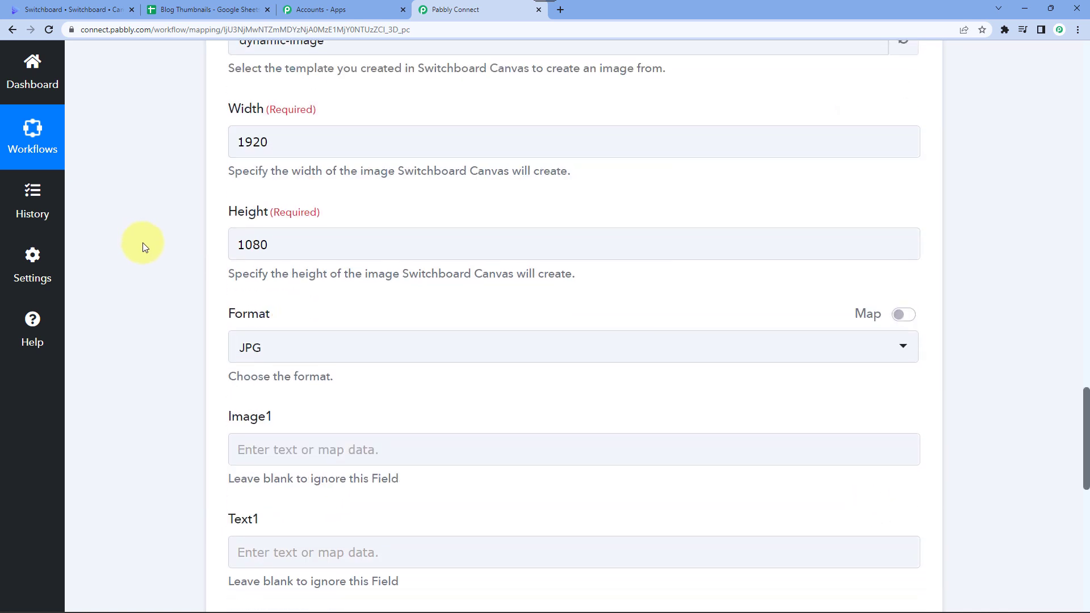
# Step: Map the Image1 field to the Image URL value from the Google Sheets trigger
pyautogui.scroll(-4, 142, 243)
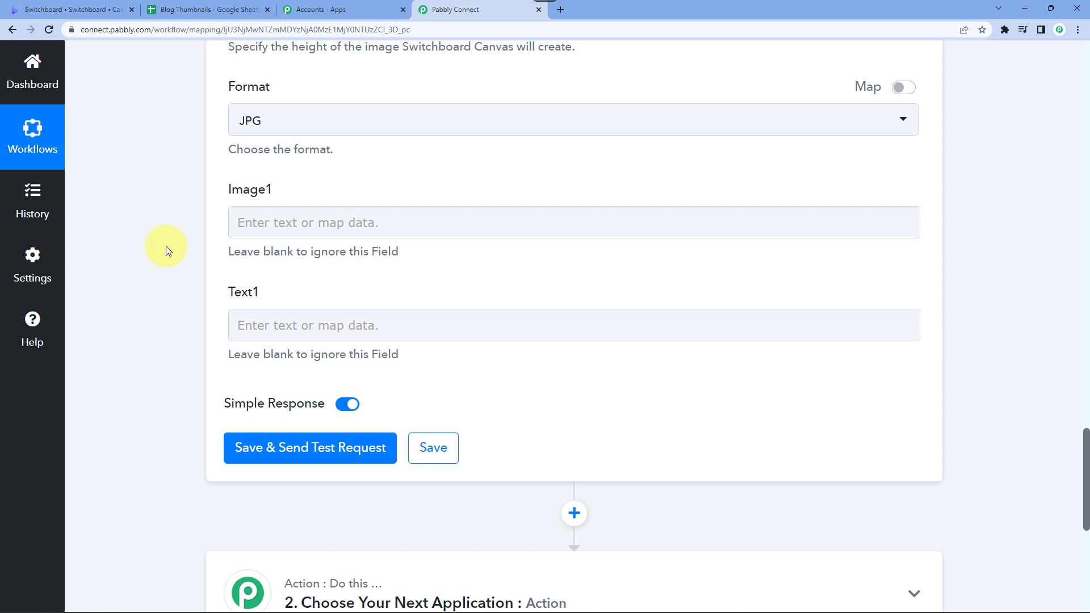
pyautogui.click(267, 225)
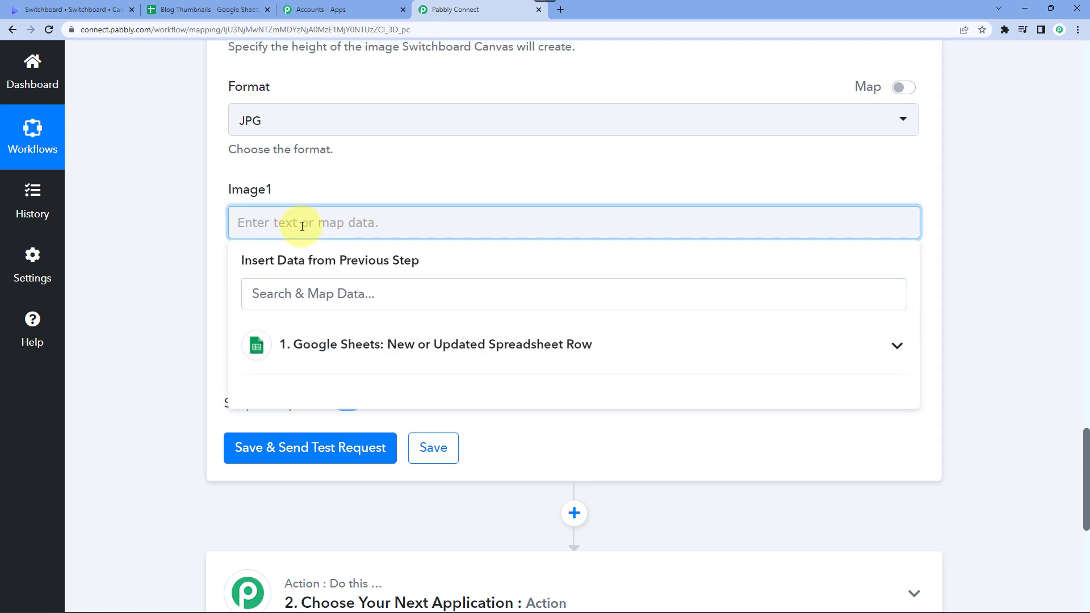
pyautogui.click(357, 346)
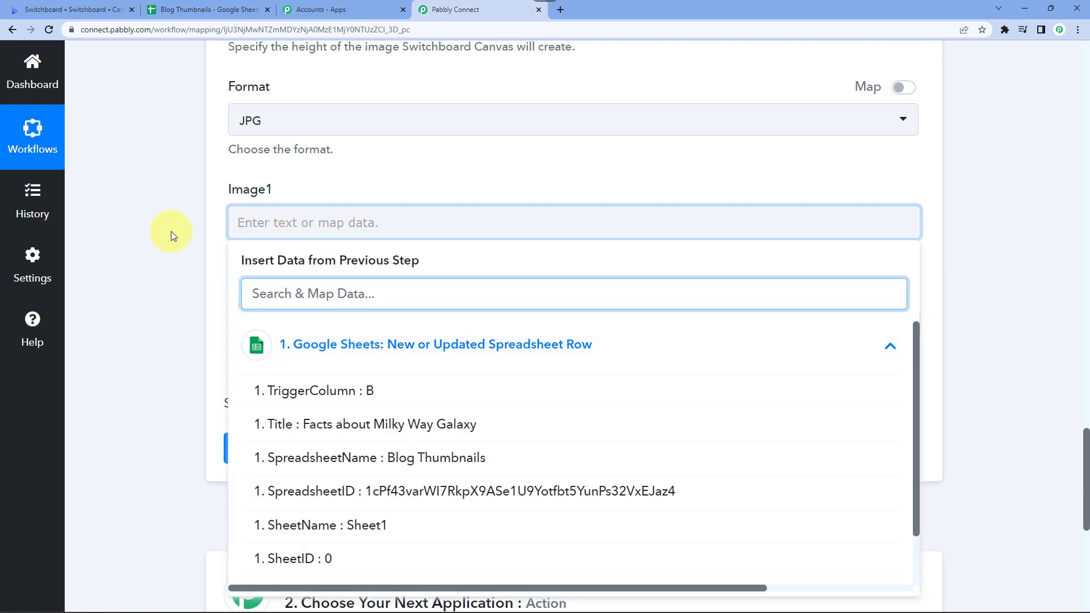
pyautogui.scroll(-1, 364, 505)
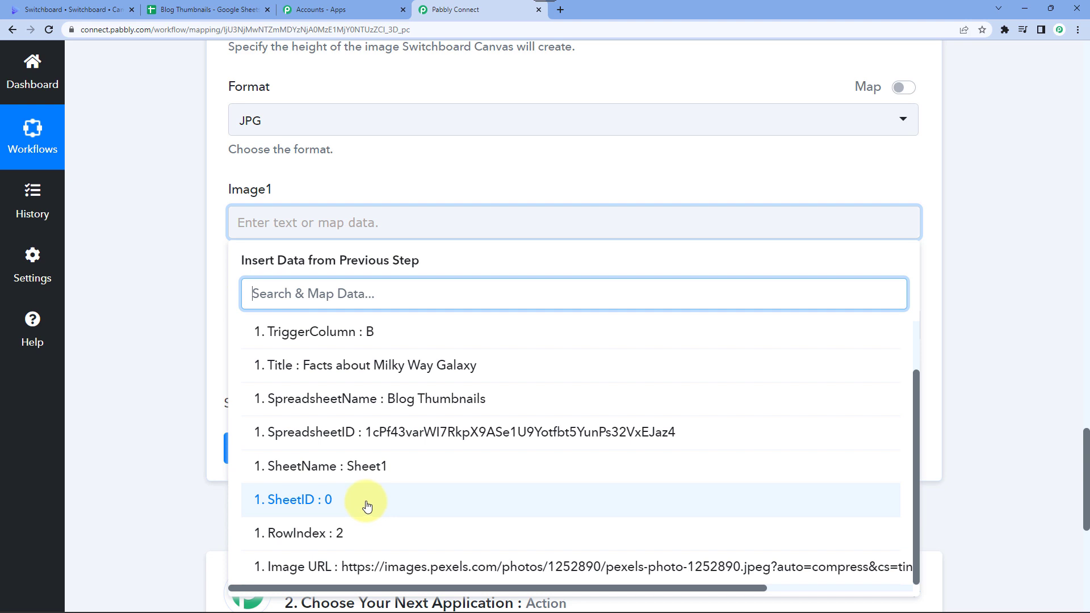
pyautogui.scroll(-1, 173, 385)
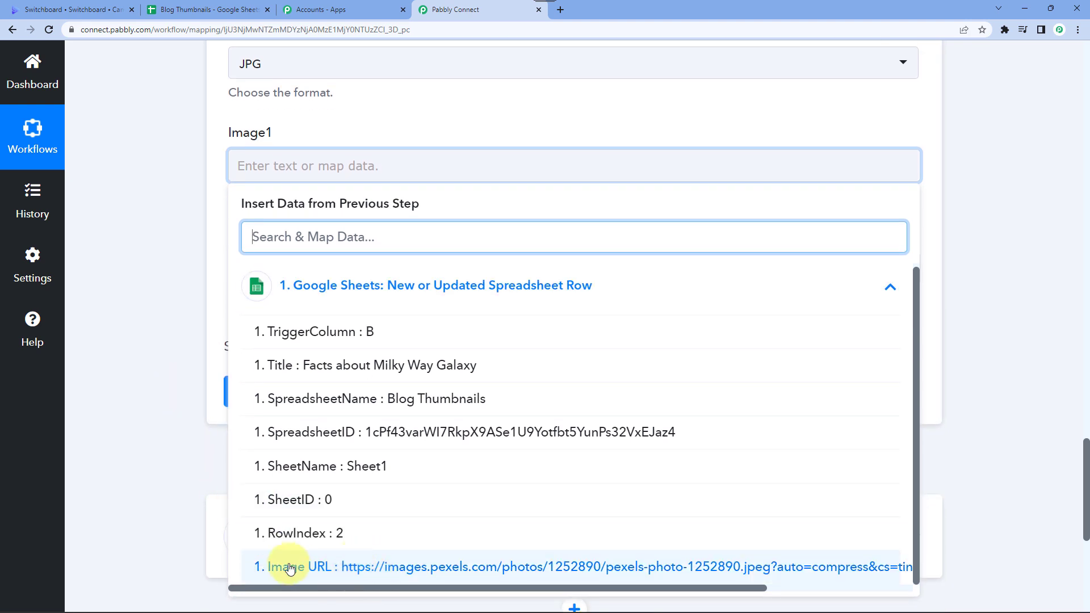
pyautogui.click(383, 568)
pyautogui.click(157, 179)
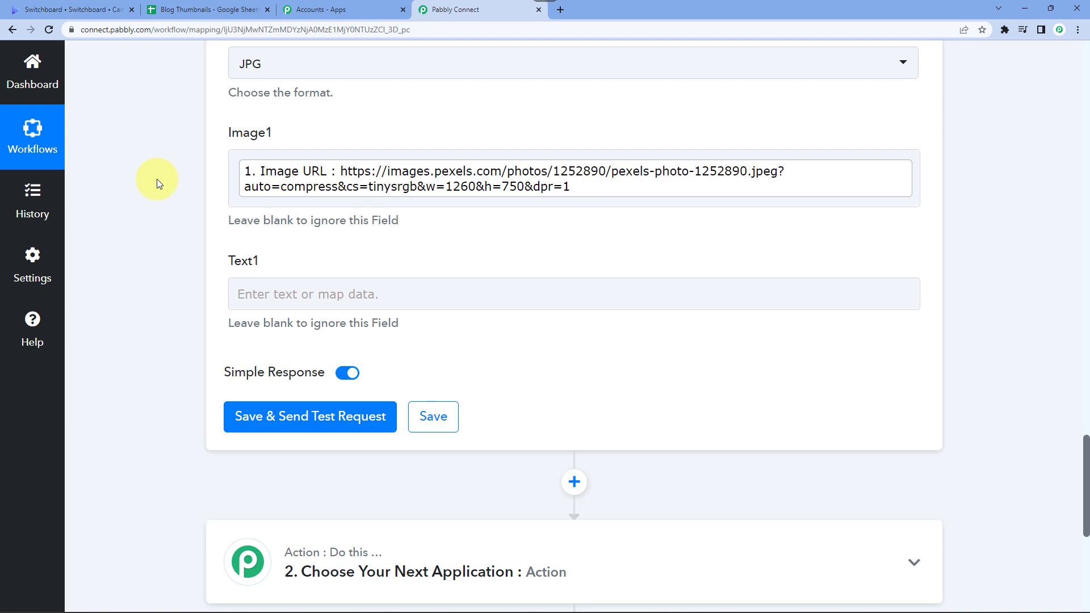
# Step: Check the empty third row of the Blog Thumbnails sheet, then return to Pabbly Connect and map Text1 to the trigger's Title value
pyautogui.click(210, 9)
pyautogui.click(144, 246)
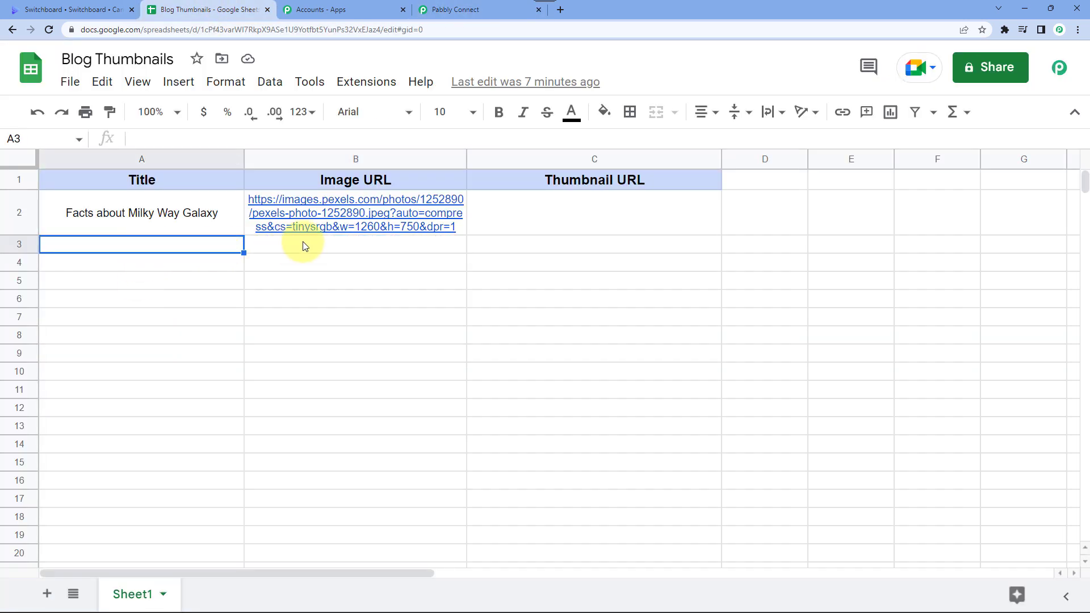
pyautogui.click(325, 251)
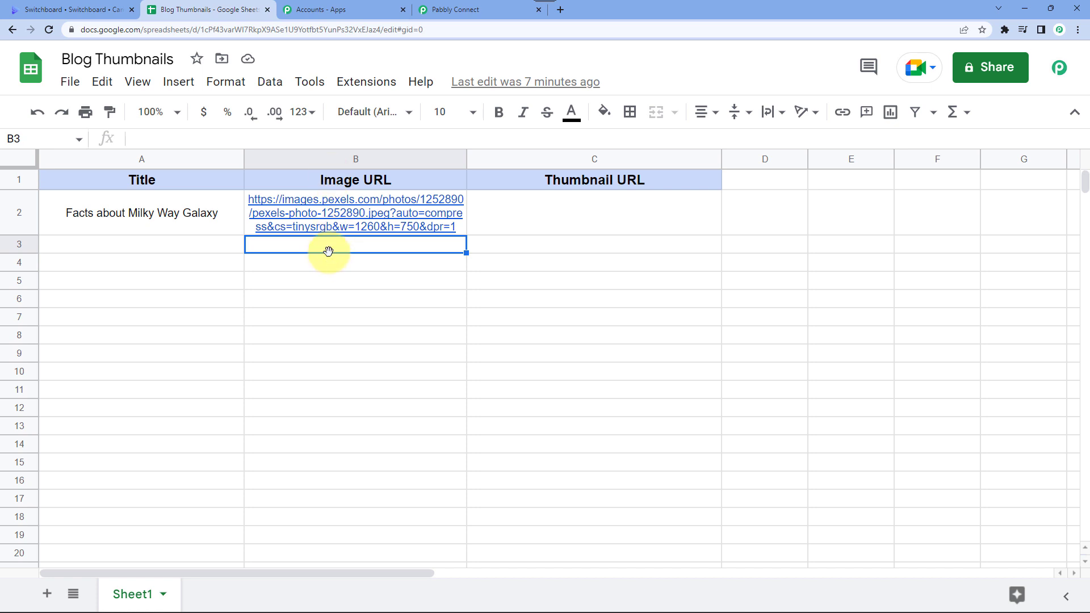
pyautogui.click(448, 16)
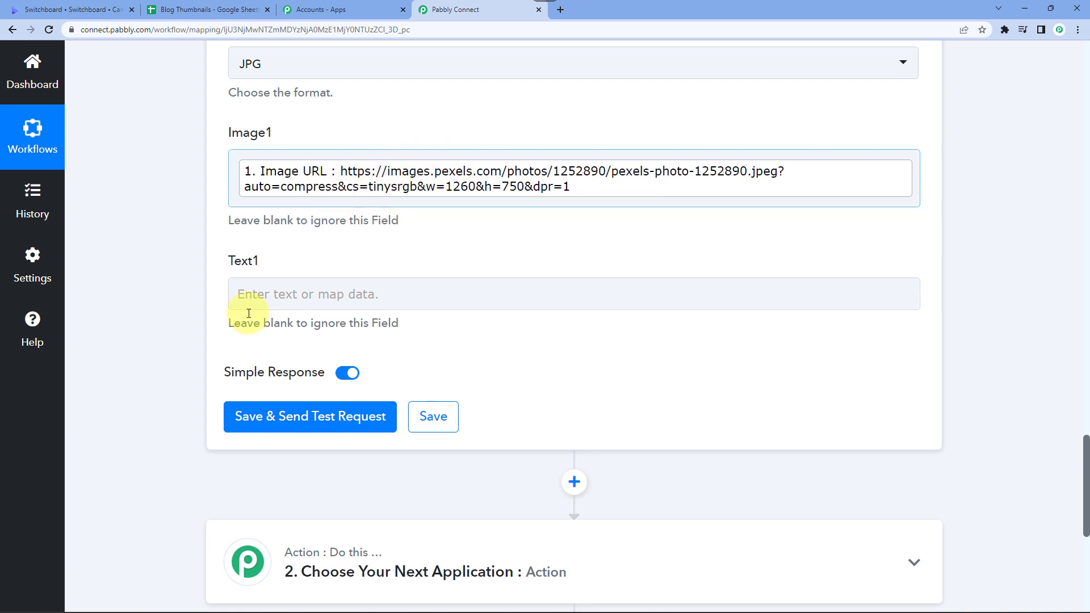
pyautogui.click(278, 296)
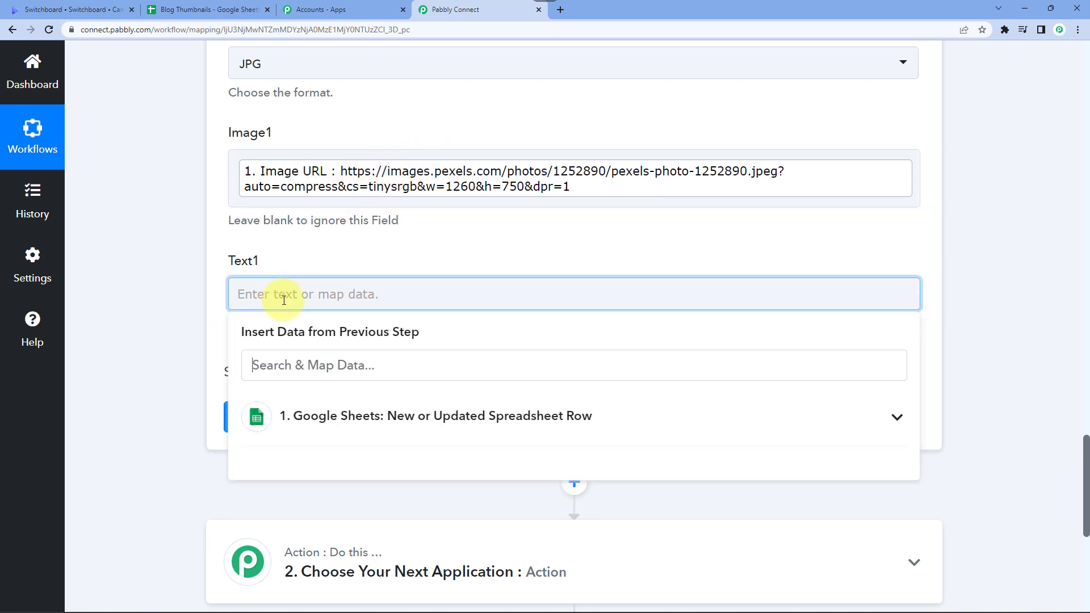
pyautogui.click(303, 420)
pyautogui.scroll(-2, 182, 412)
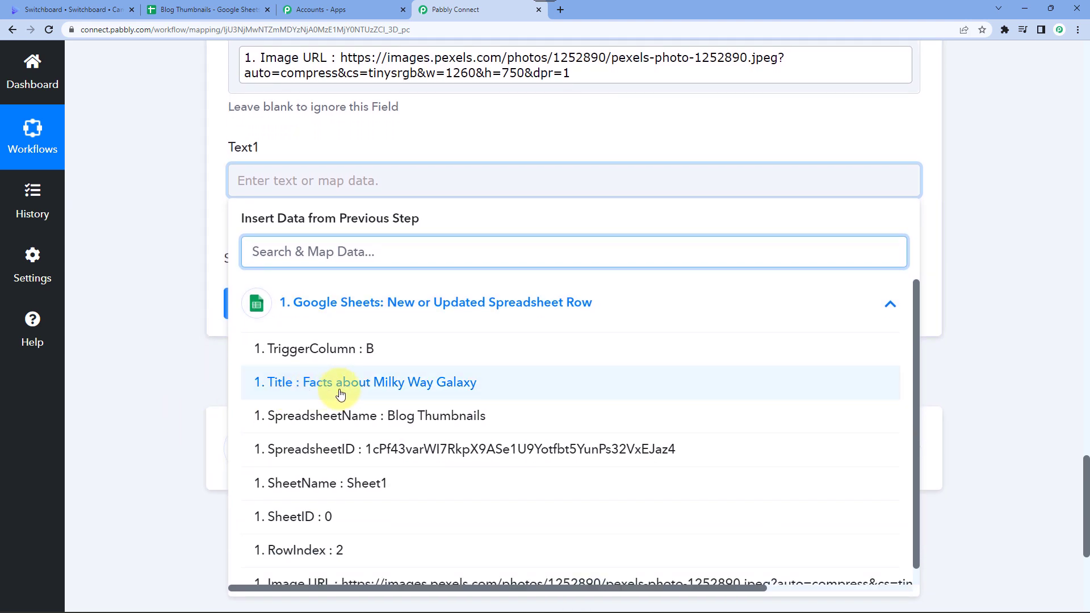
pyautogui.click(455, 391)
pyautogui.click(161, 181)
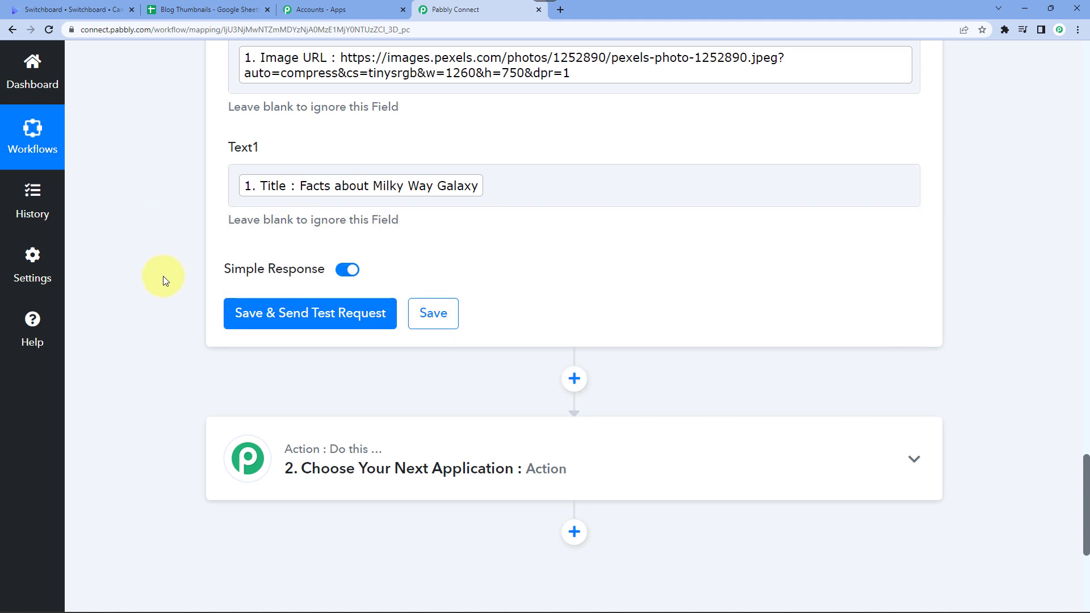
# Step: Save the Switchboard Canvas action with a test request and copy the Sizes 0 Url value from its response
pyautogui.click(311, 327)
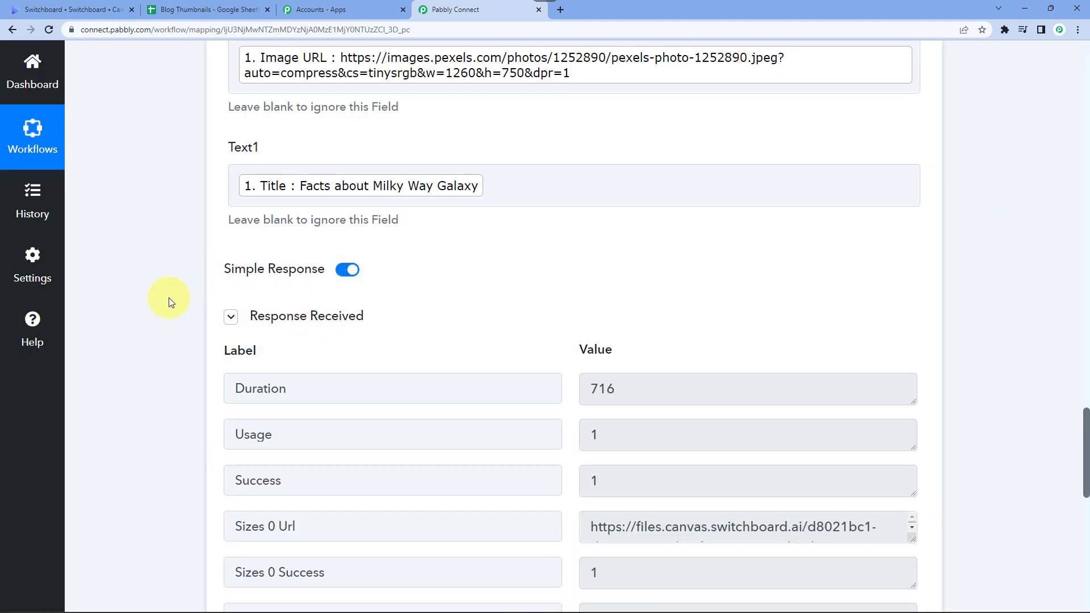
pyautogui.scroll(-3, 189, 348)
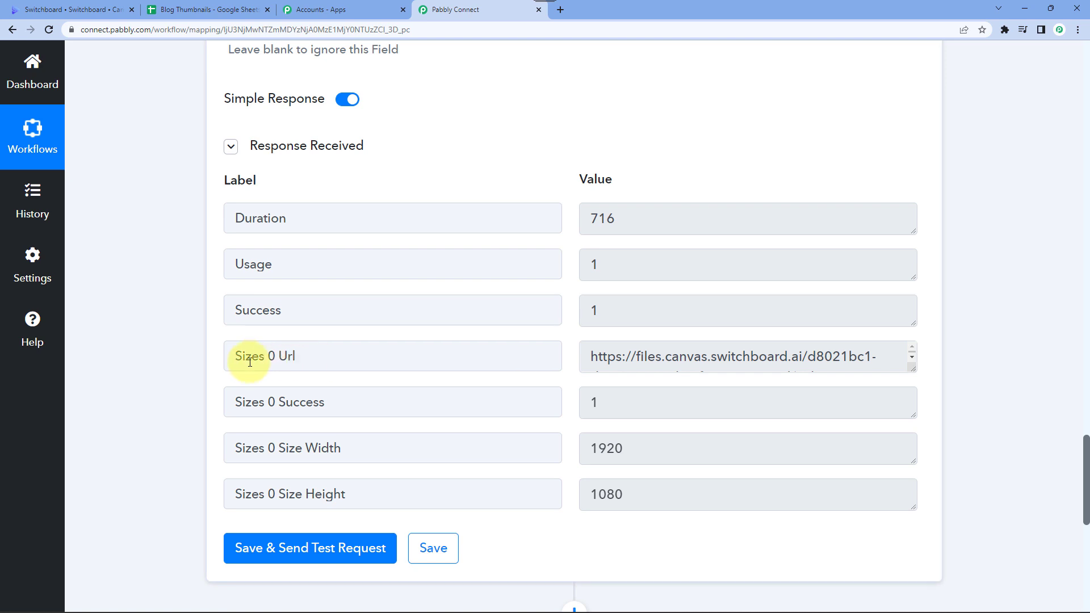
pyautogui.moveTo(912, 372); pyautogui.dragTo(907, 438)
pyautogui.tripleClick(723, 358)
pyautogui.rightClick(711, 376)
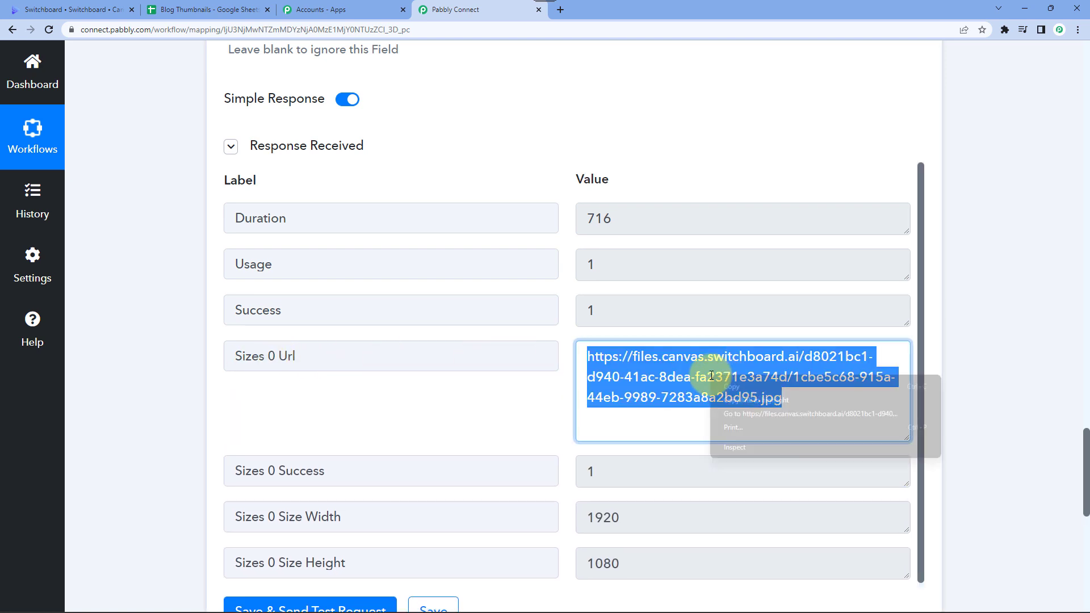
pyautogui.click(738, 388)
# Step: Open the copied image URL in a new browser tab to inspect the generated thumbnail, closing the tab when done
pyautogui.click(560, 10)
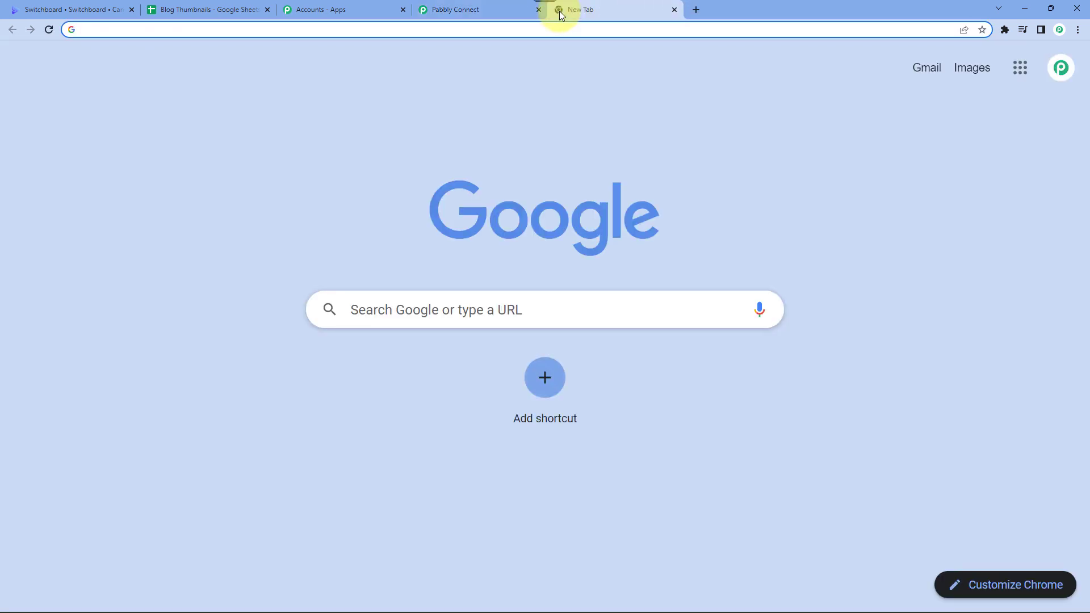
pyautogui.hotkey('ctrl', 'v')
pyautogui.press('Return')
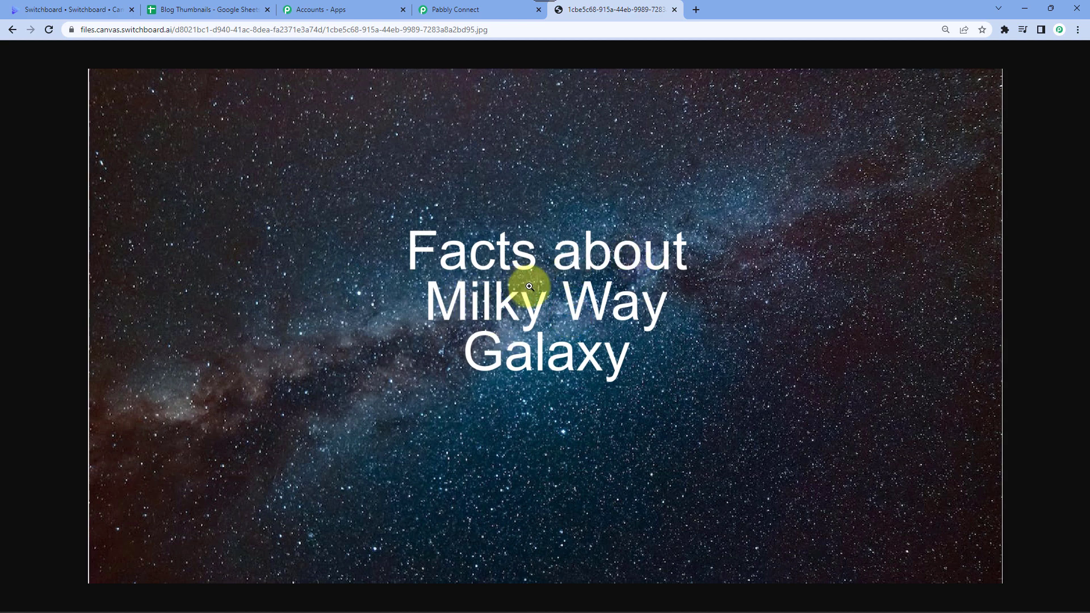
pyautogui.click(673, 9)
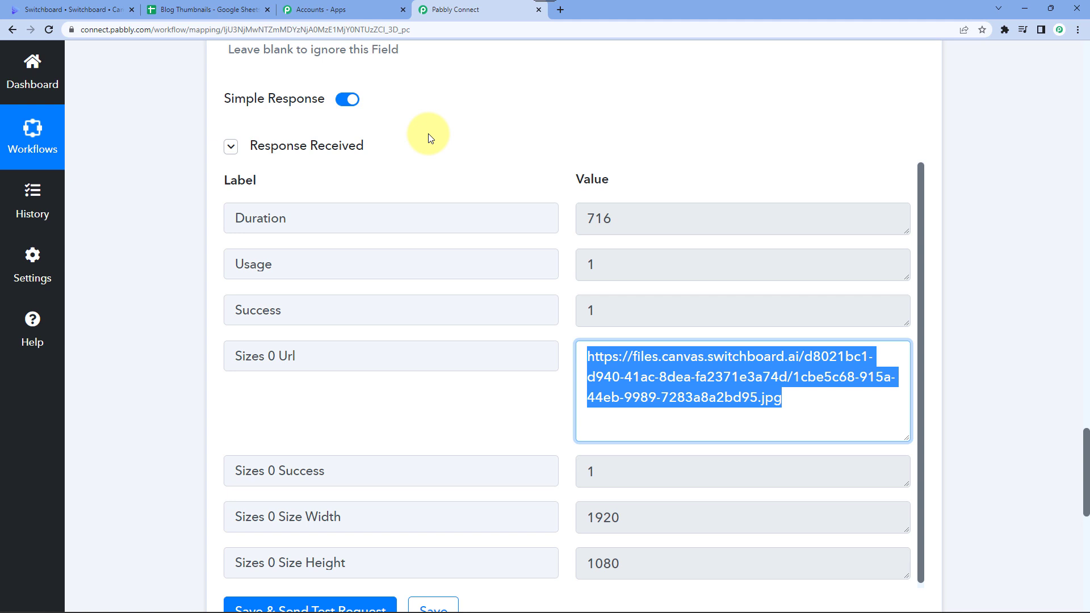
# Step: Switch to the Blog Thumbnails sheet and review row 2's title, image URL and Thumbnail URL cell
pyautogui.click(205, 10)
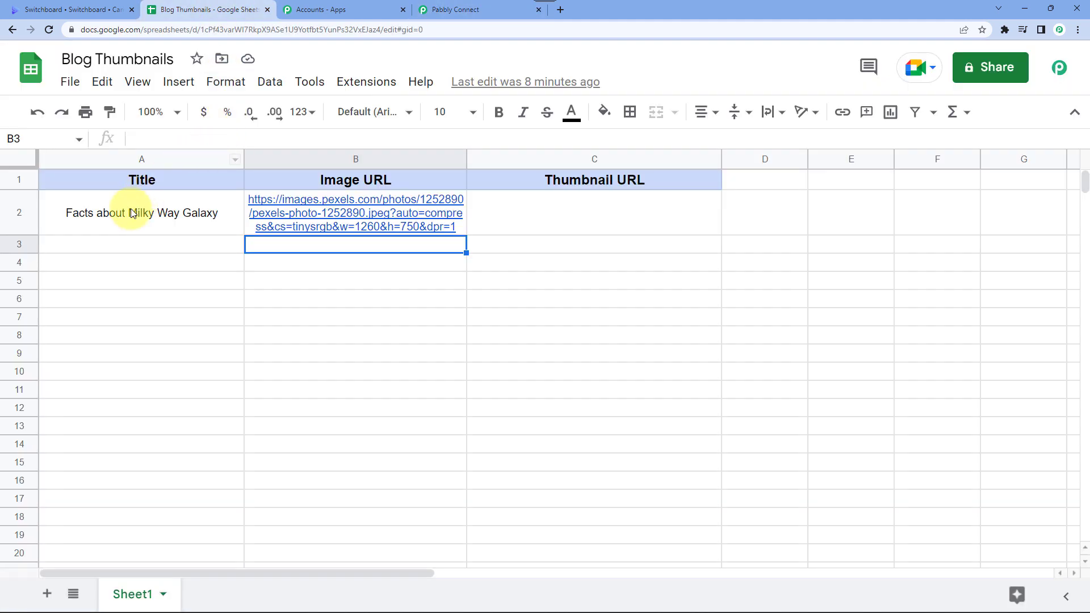
pyautogui.click(150, 251)
pyautogui.click(343, 250)
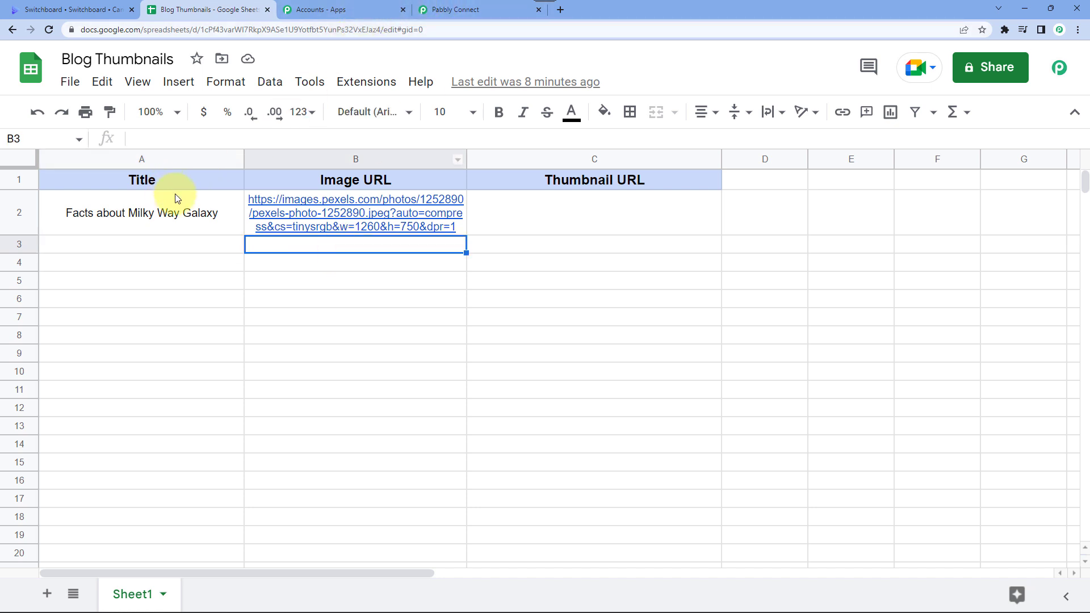
pyautogui.moveTo(312, 213)
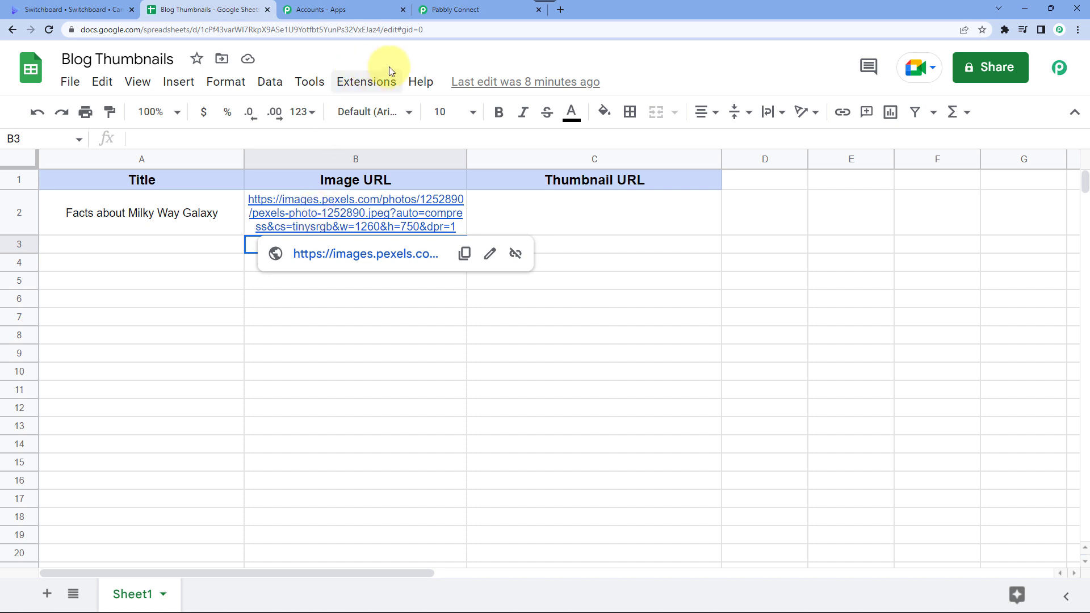
pyautogui.click(604, 229)
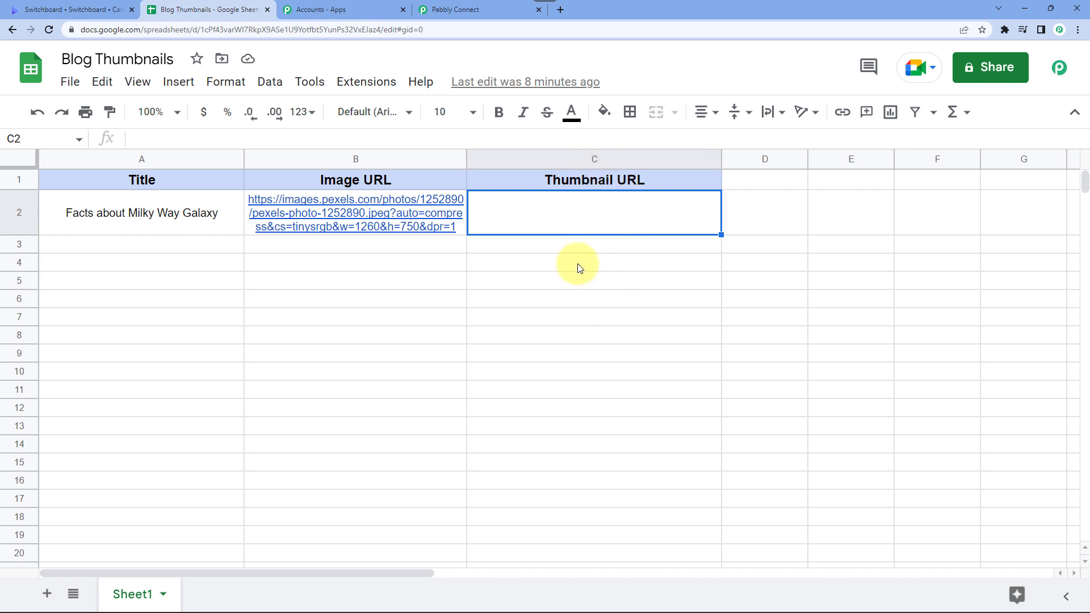
# Step: Return to Pabbly Connect and set up the next action with Google Sheets and the Update Cell Value event
pyautogui.click(469, 9)
pyautogui.scroll(-6, 197, 244)
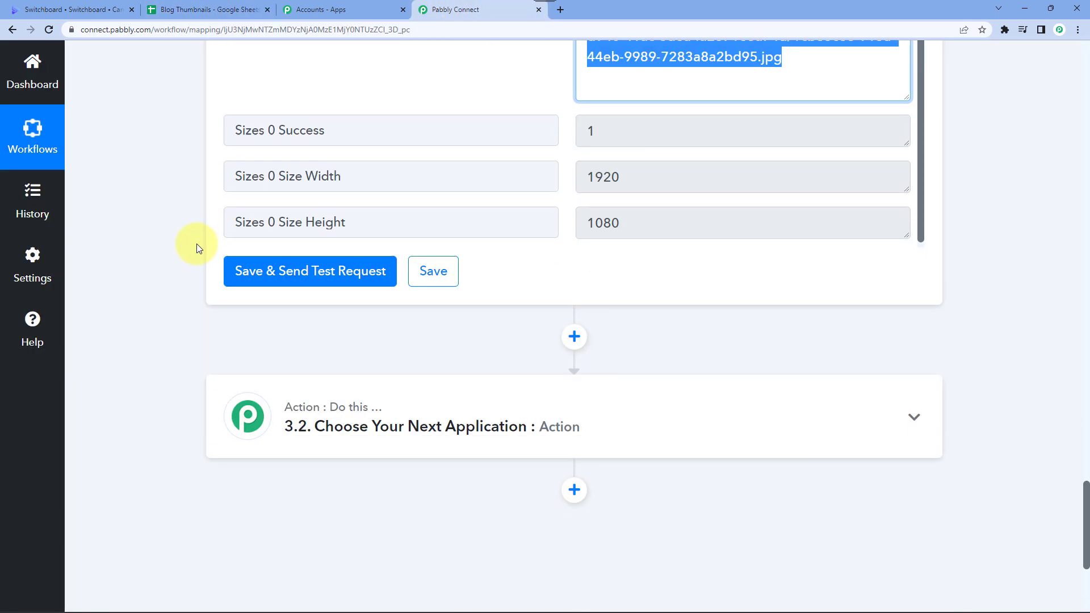
pyautogui.scroll(-3, 197, 243)
pyautogui.click(365, 255)
pyautogui.click(298, 348)
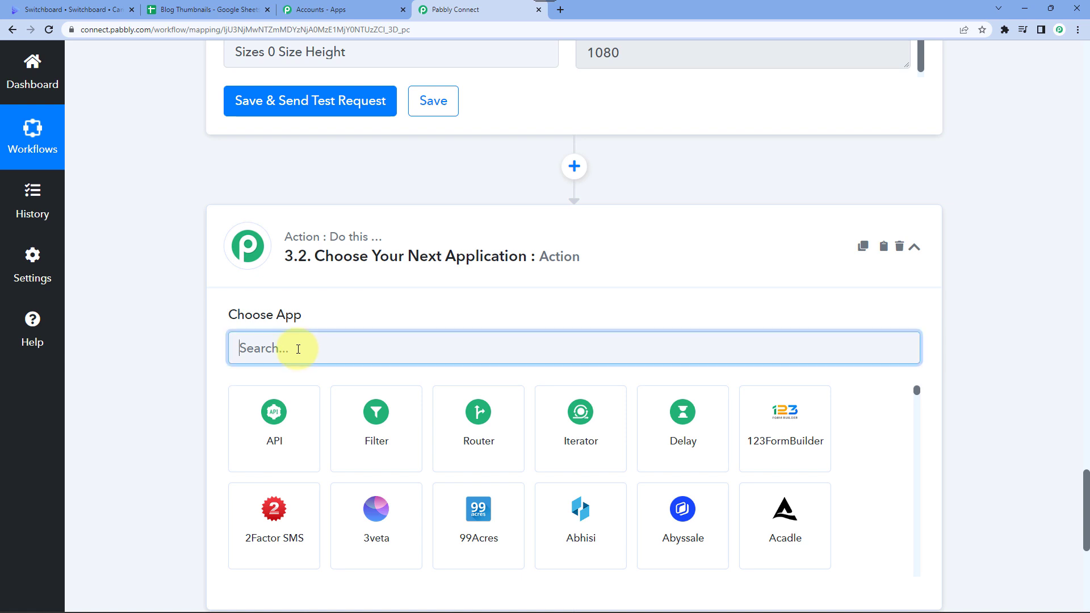
pyautogui.write('googl')
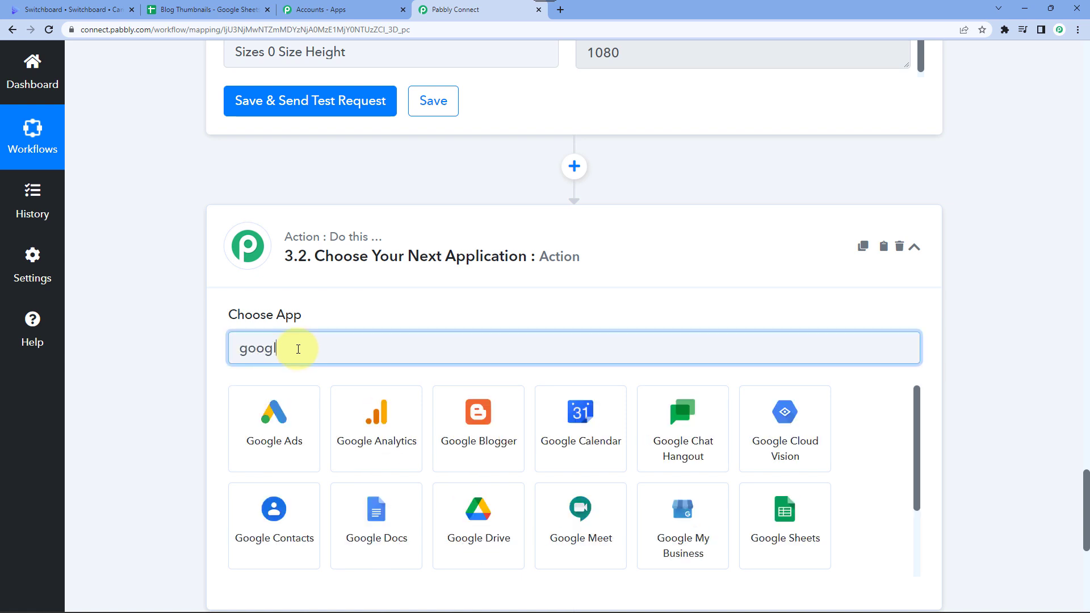
pyautogui.click(773, 534)
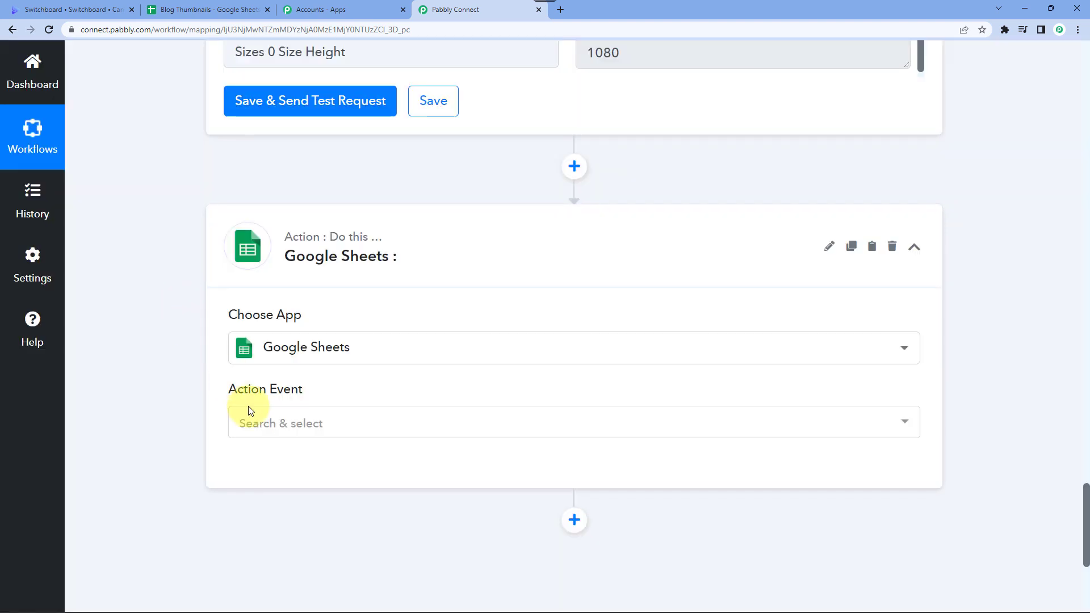
pyautogui.click(247, 421)
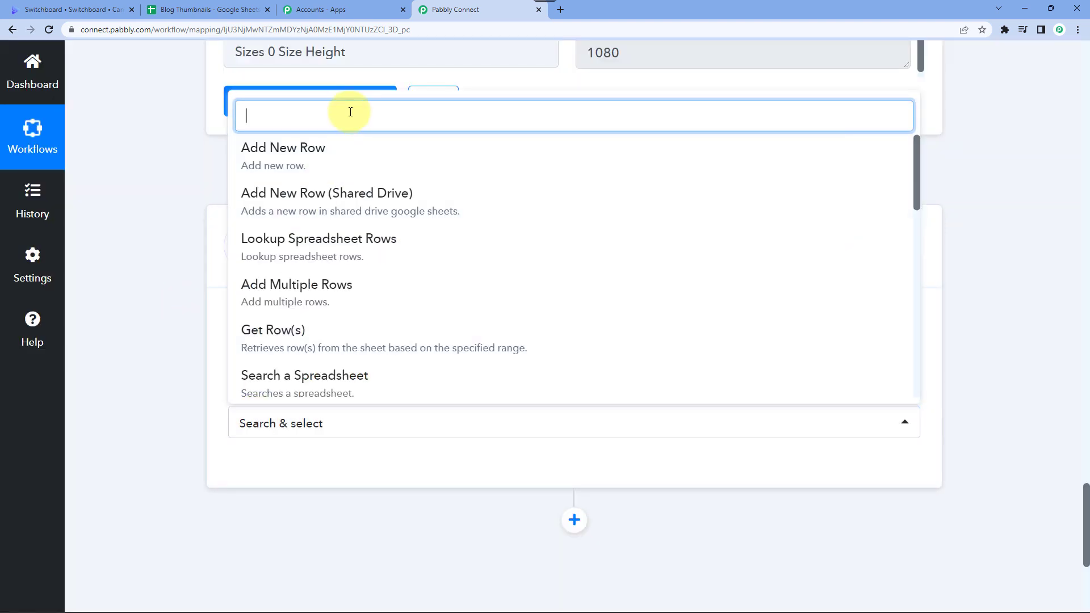
pyautogui.write('upd')
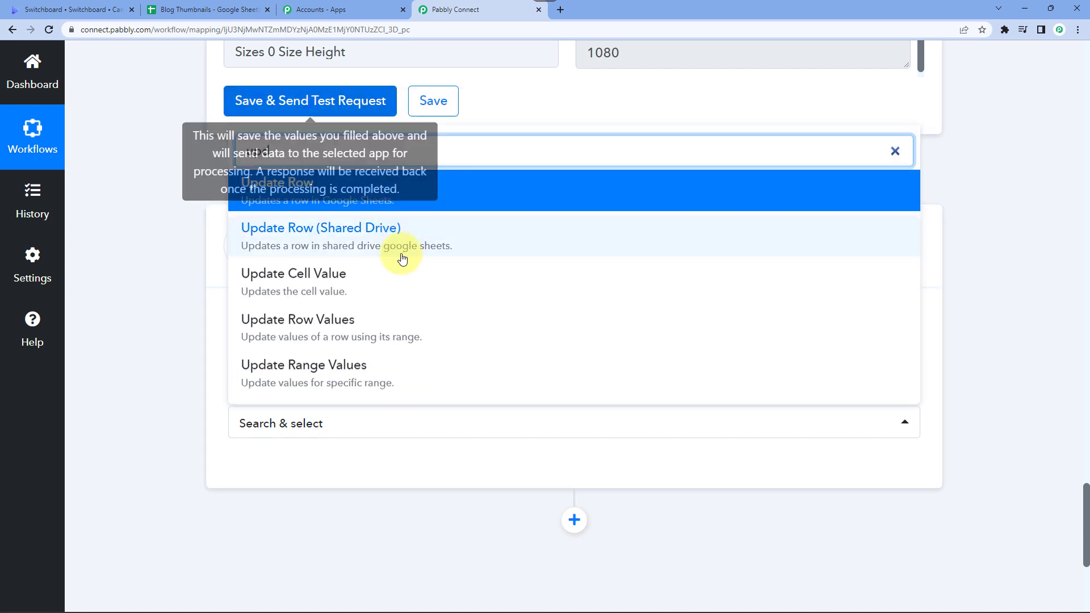
pyautogui.click(310, 281)
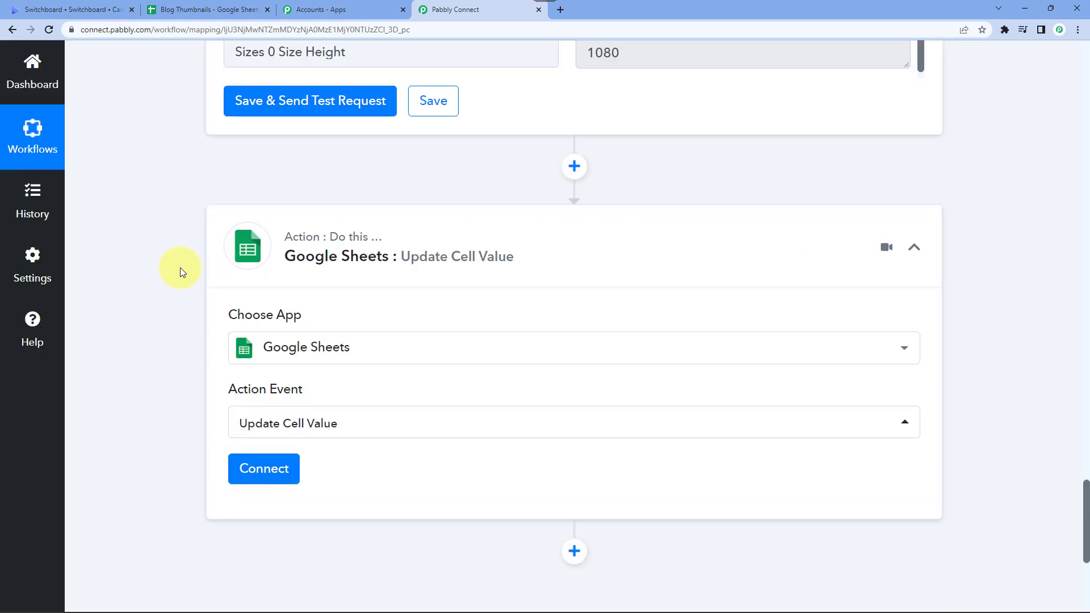
# Step: Connect the action through a new Google Sheets connection, signing in with the Google account and granting Pabbly Connect access
pyautogui.scroll(-4, 179, 267)
pyautogui.click(264, 241)
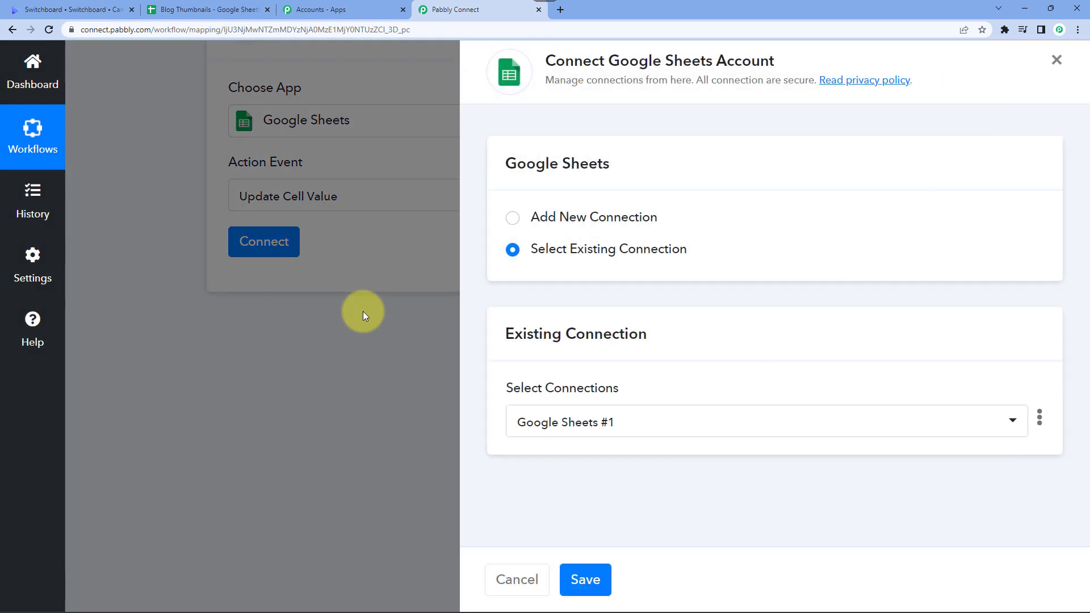
pyautogui.click(547, 218)
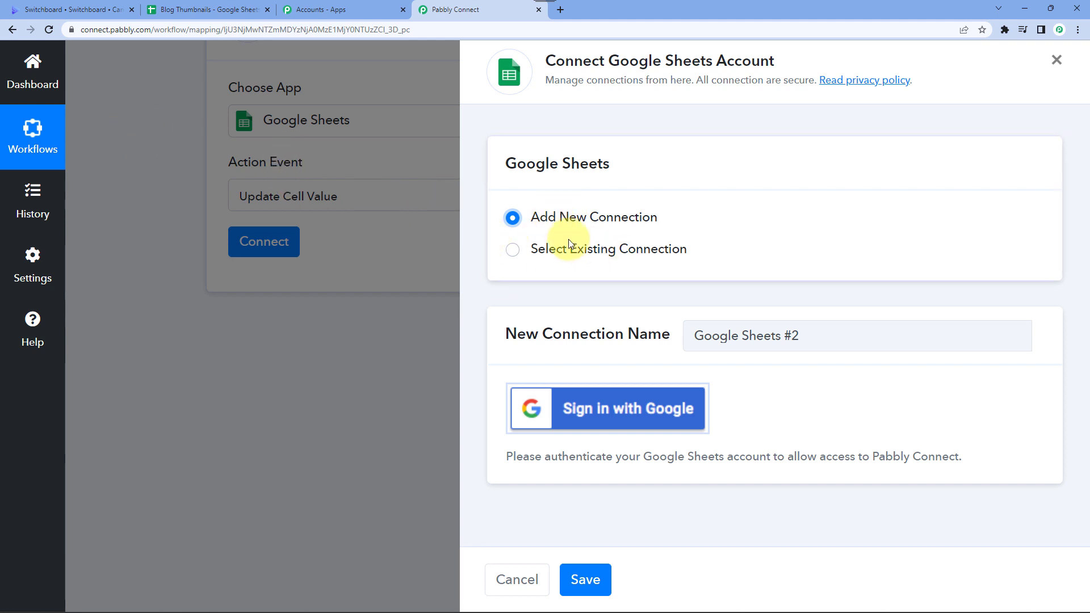
pyautogui.click(527, 418)
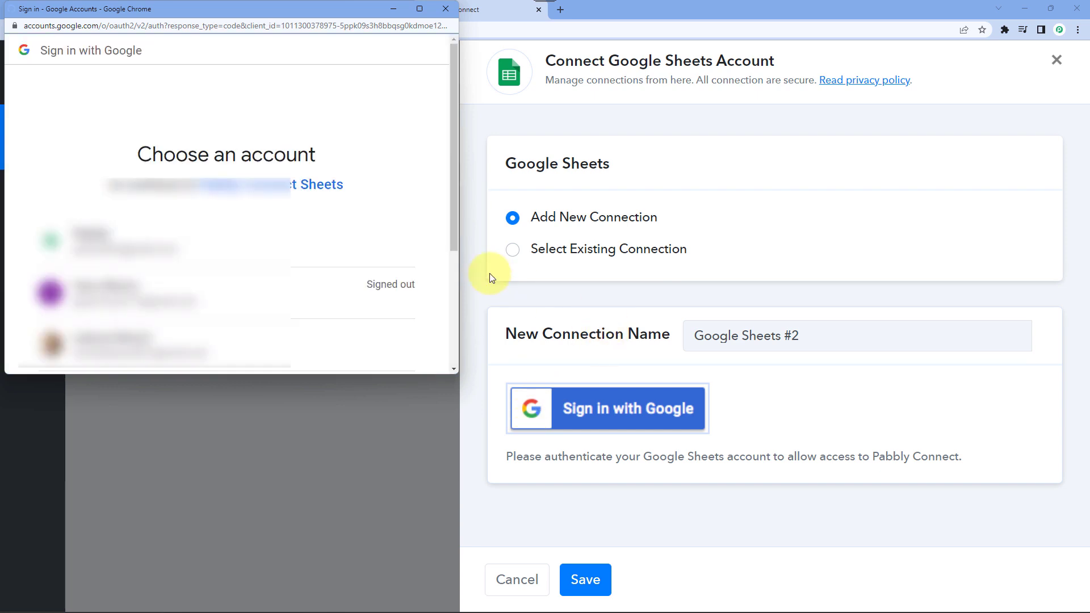
pyautogui.click(152, 244)
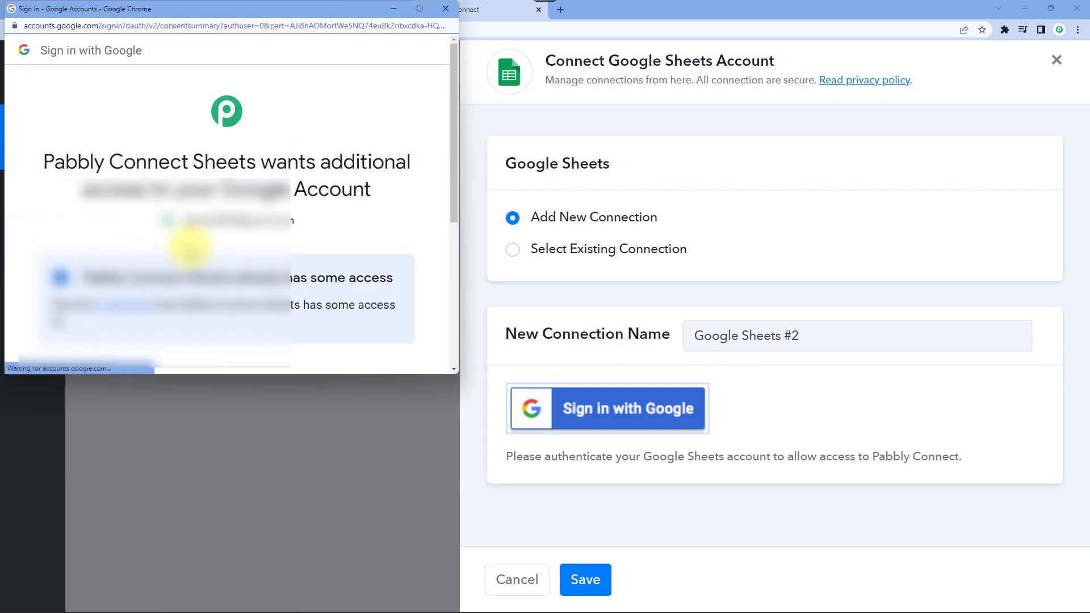
pyautogui.scroll(-5, 191, 249)
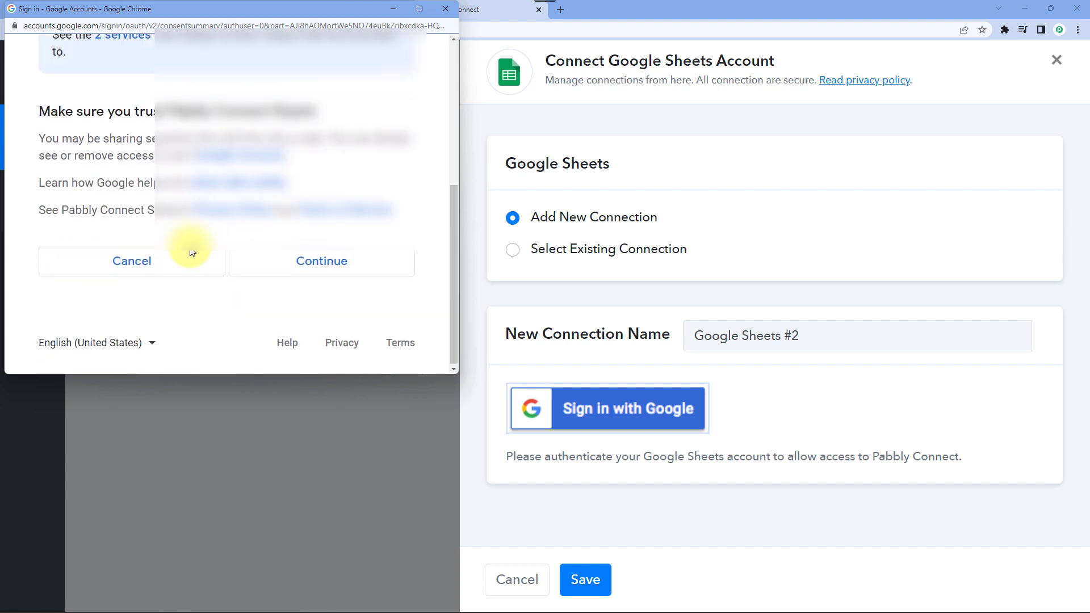
pyautogui.click(322, 259)
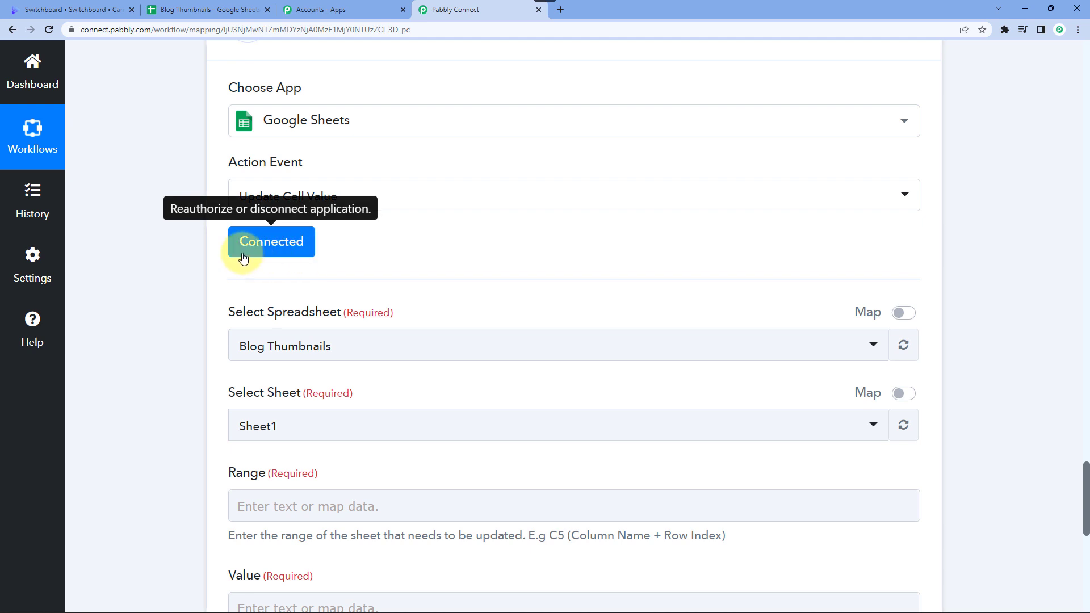
# Step: Compare the action's selected Blog Thumbnails spreadsheet with the spreadsheet name in Google Sheets and the list of available spreadsheets
pyautogui.scroll(-3, 158, 216)
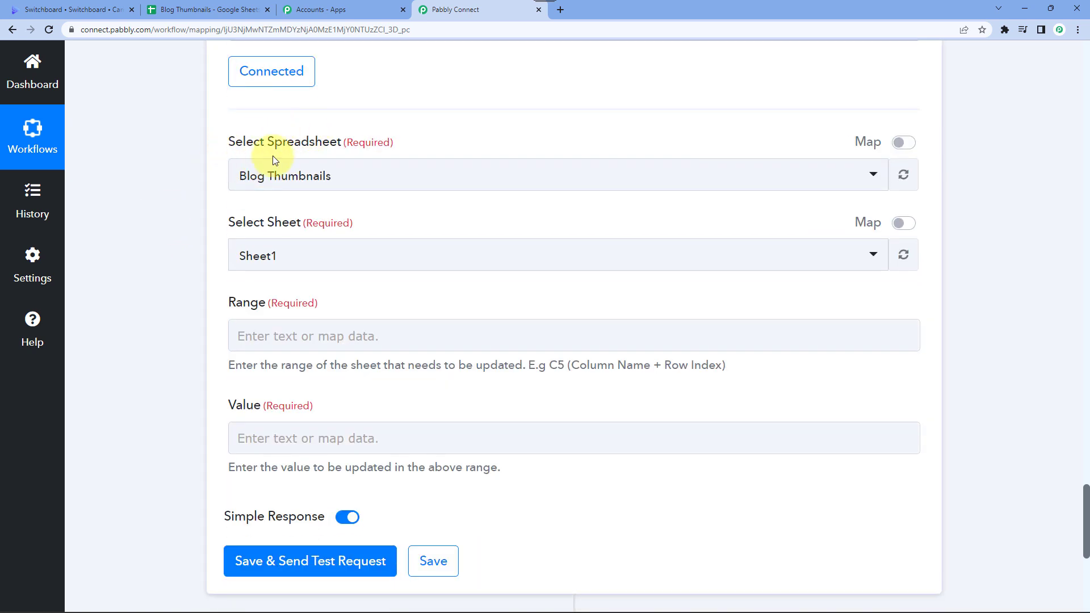
pyautogui.click(193, 7)
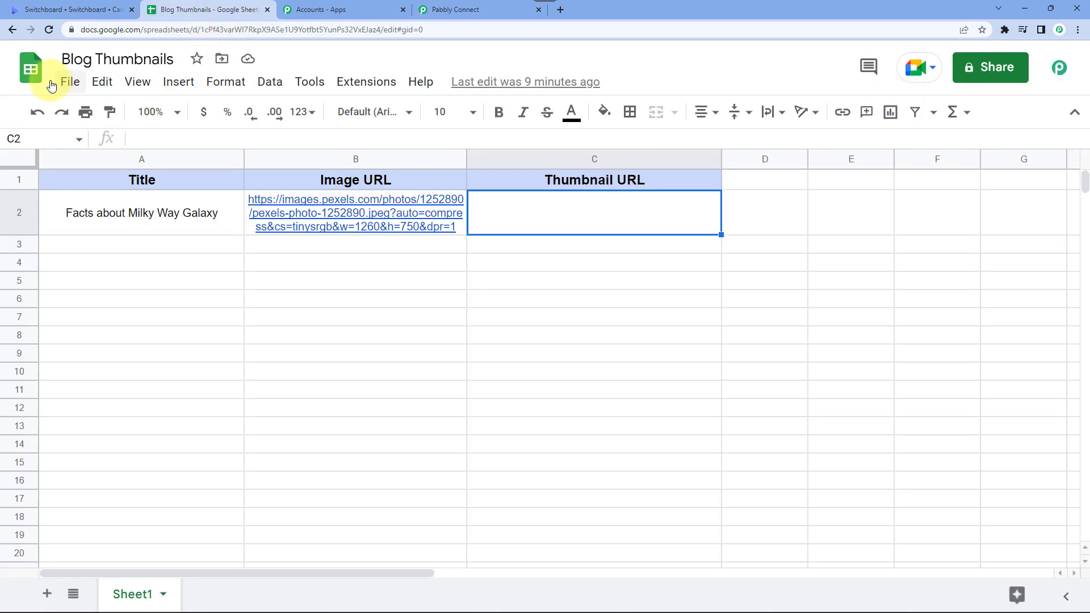
pyautogui.click(417, 8)
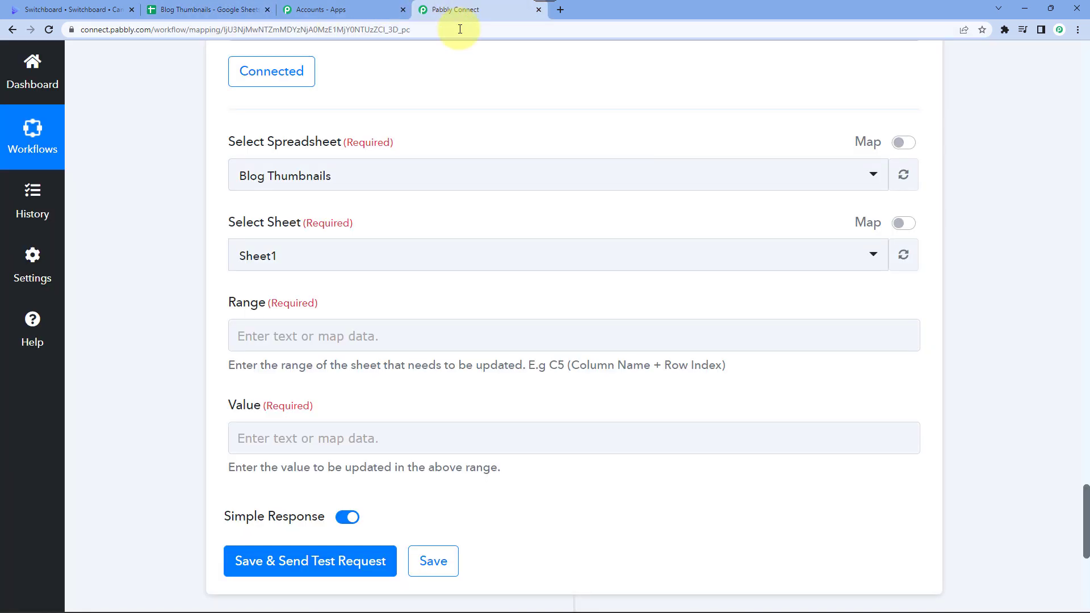
pyautogui.click(255, 176)
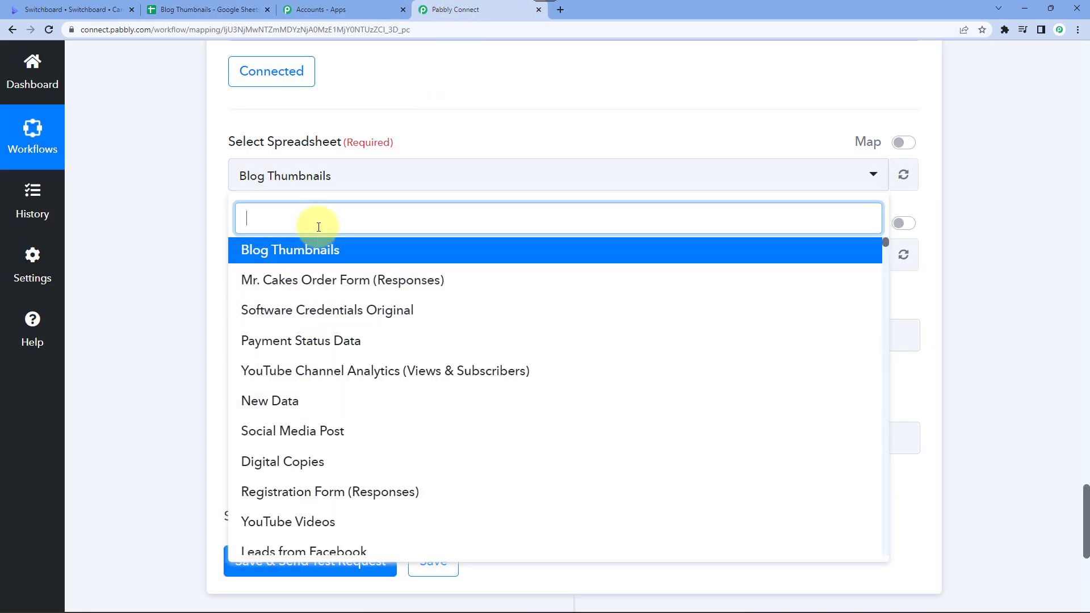
pyautogui.click(183, 184)
# Step: Select Sheet1 as the sheet to update and check its name in the Blog Thumbnails spreadsheet
pyautogui.scroll(-1, 182, 187)
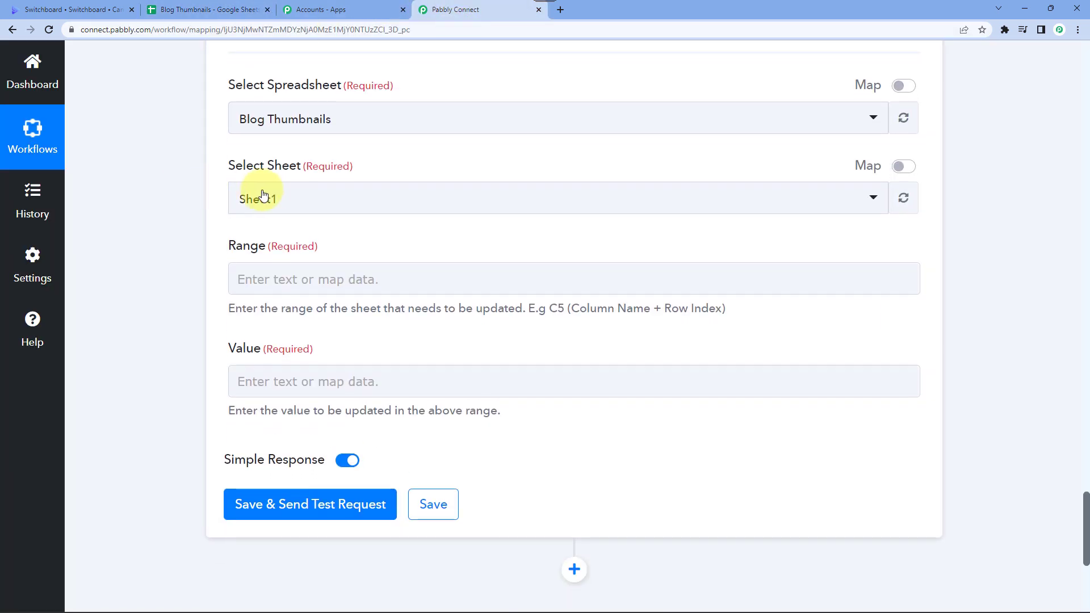
pyautogui.click(260, 197)
pyautogui.click(304, 272)
pyautogui.click(170, 7)
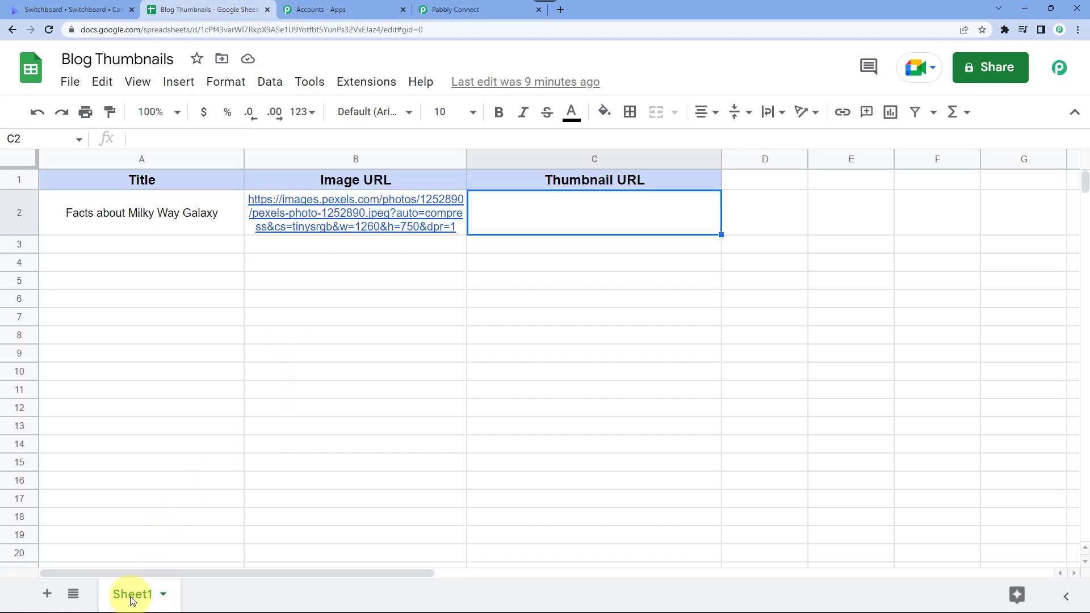
pyautogui.click(469, 8)
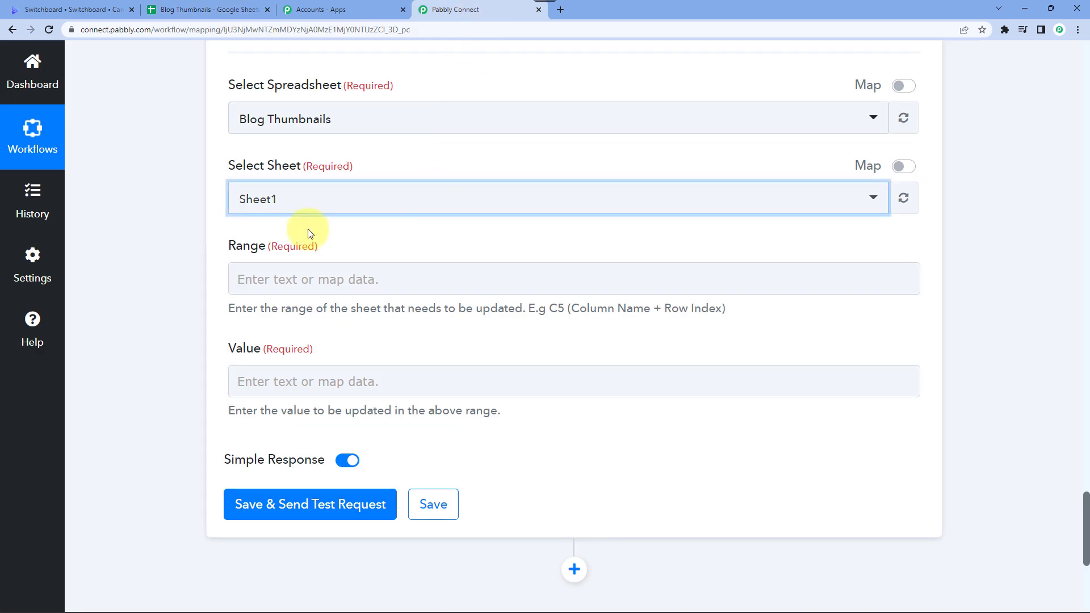
# Step: Set the Range to C followed by the RowIndex from the Google Sheets trigger, checking the Thumbnail URL column and row 2 in the spreadsheet
pyautogui.scroll(-3, 214, 190)
pyautogui.scroll(1, 275, 165)
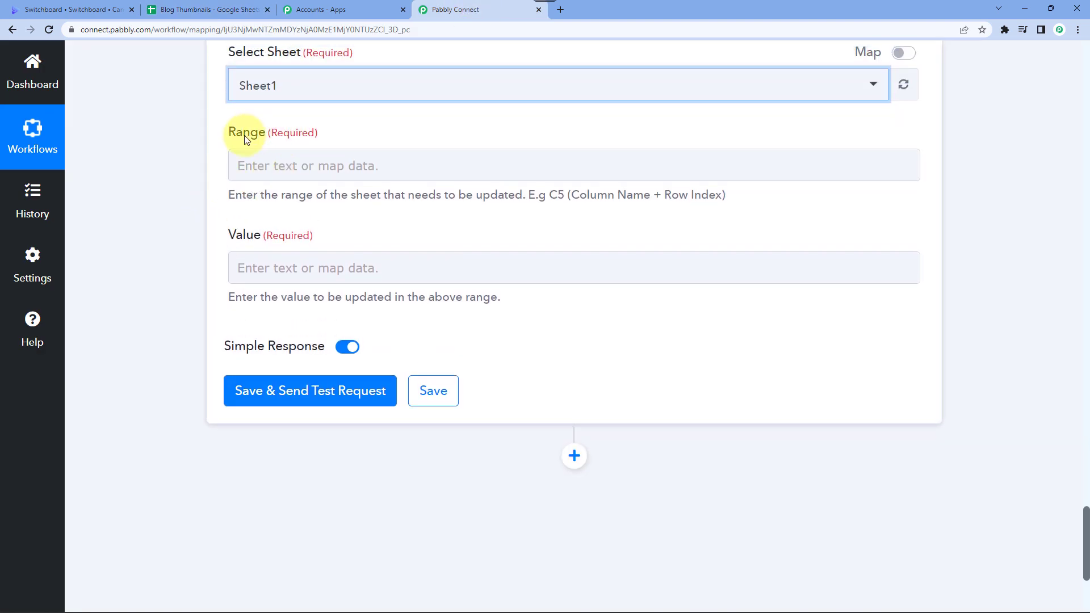
pyautogui.click(227, 9)
pyautogui.click(595, 159)
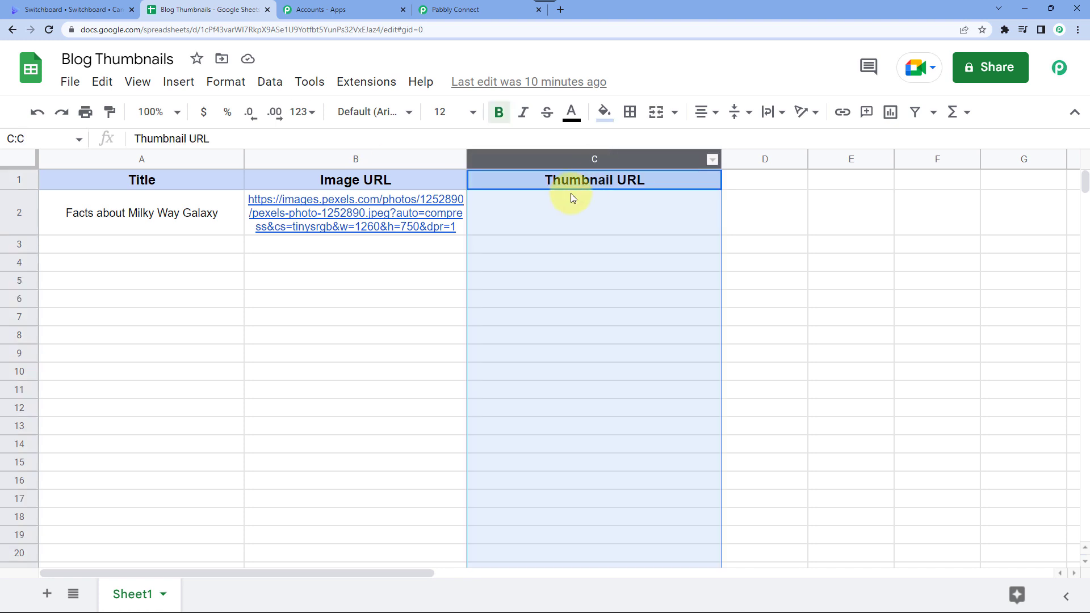
pyautogui.click(32, 209)
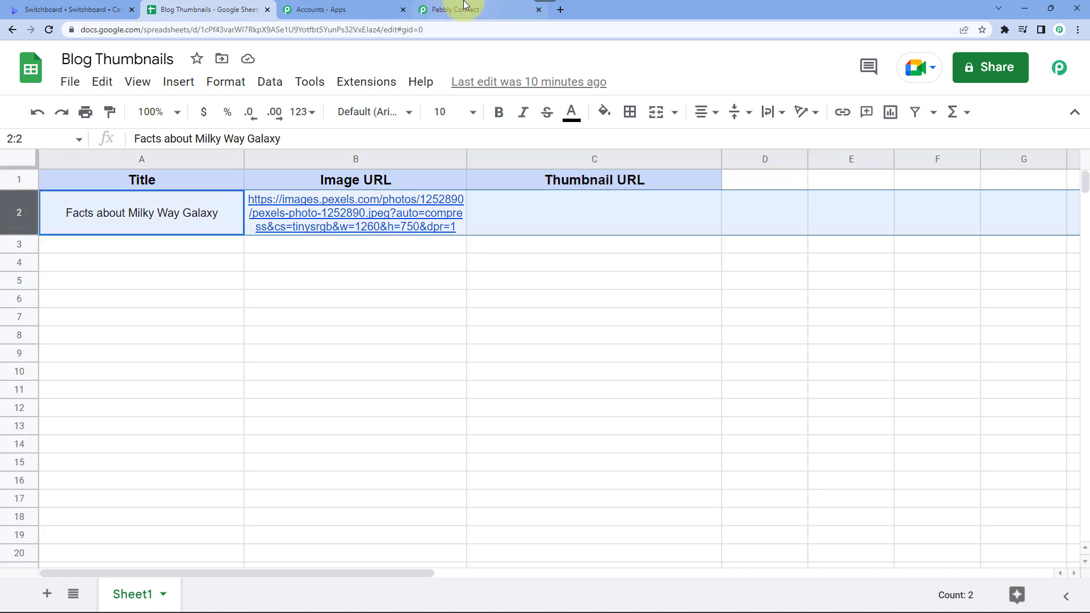
pyautogui.click(466, 8)
pyautogui.click(281, 164)
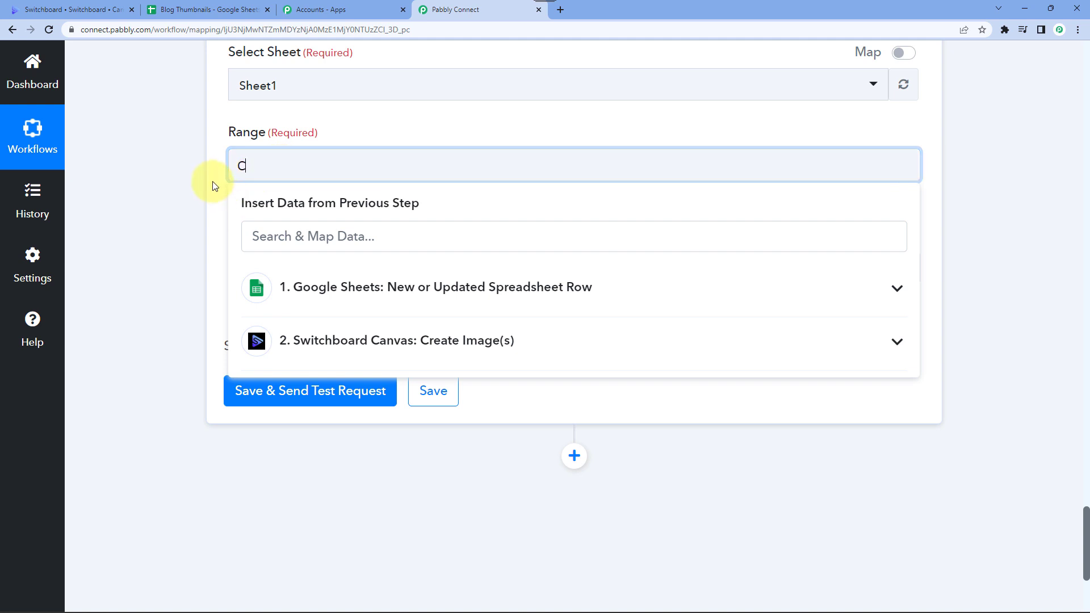
pyautogui.click(335, 291)
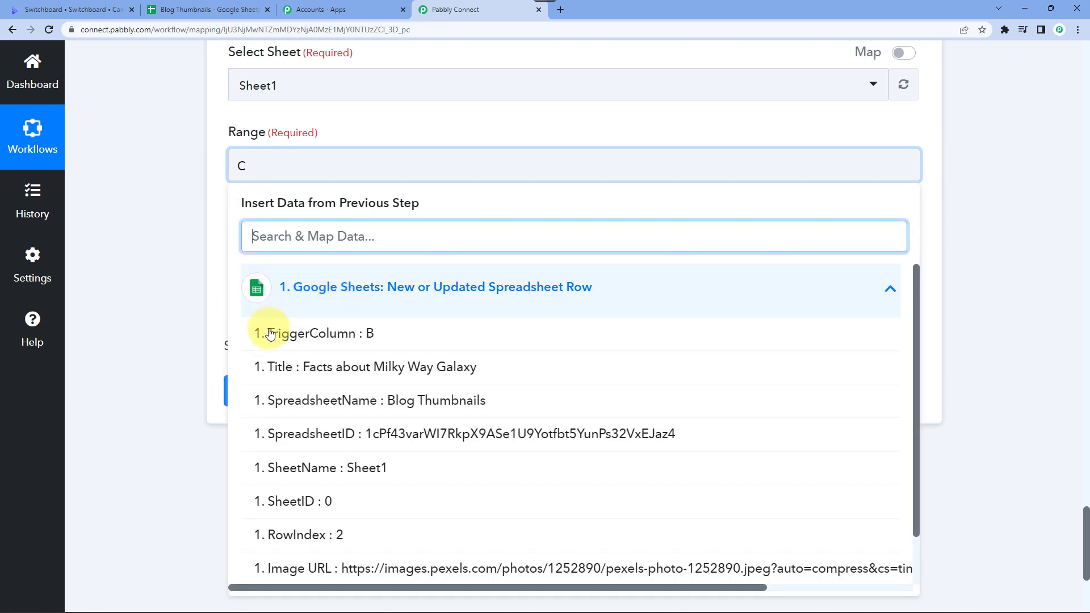
pyautogui.click(301, 536)
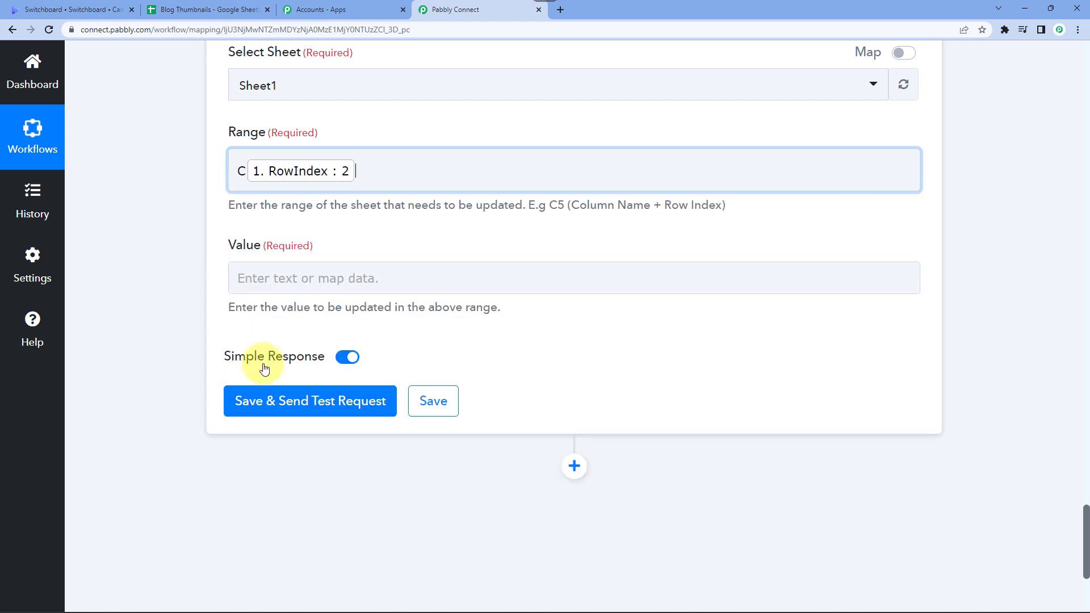
pyautogui.click(194, 210)
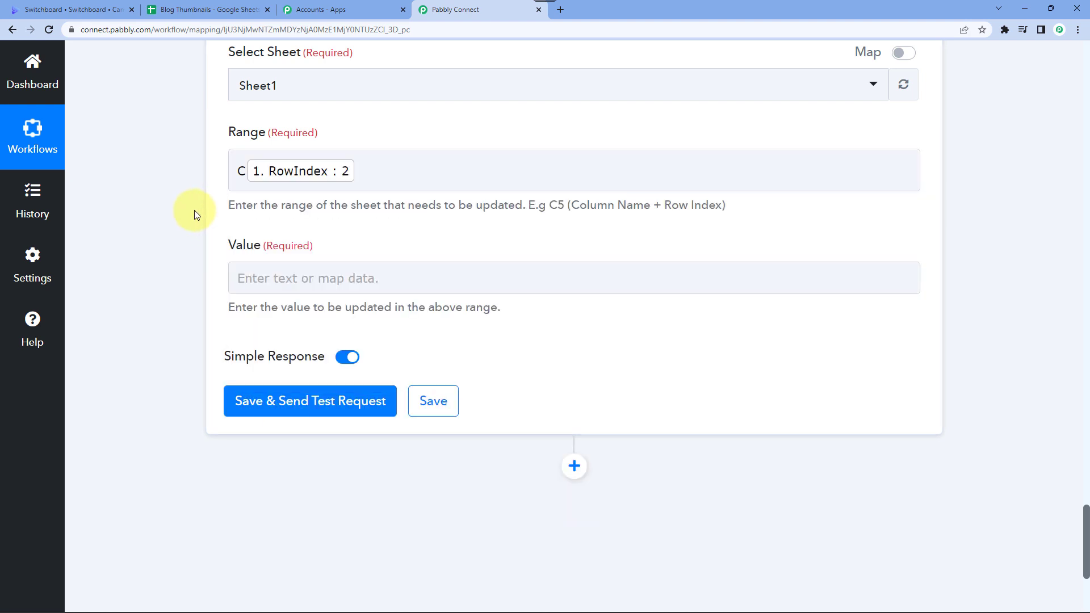
# Step: Compare the Range's column letter and mapped RowIndex with the Thumbnail URL cells of rows 2 and 3 in the Blog Thumbnails spreadsheet
pyautogui.click(247, 172)
pyautogui.click(204, 9)
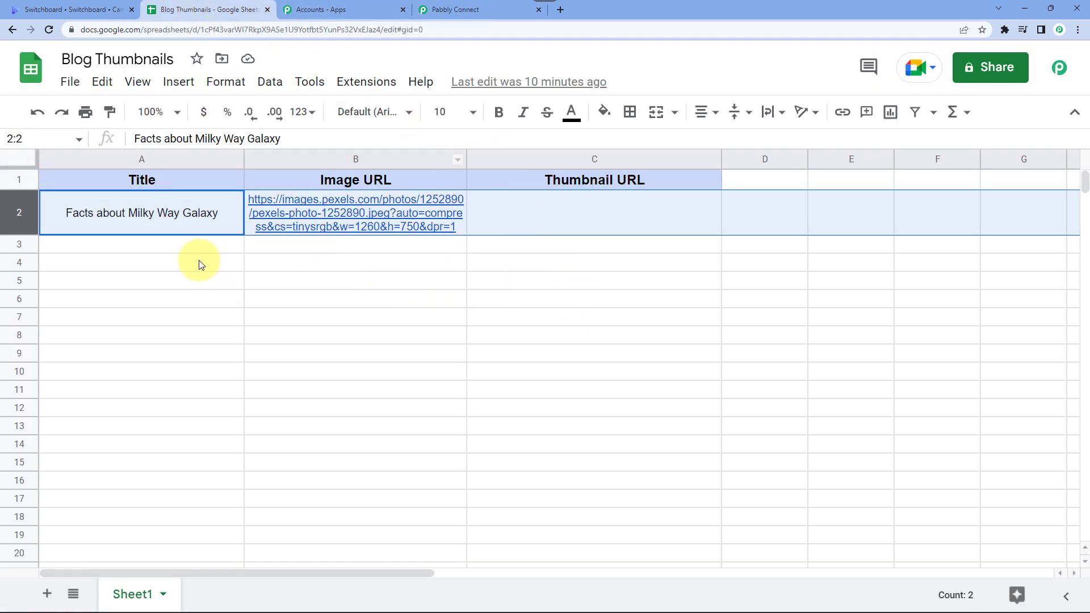
pyautogui.click(129, 216)
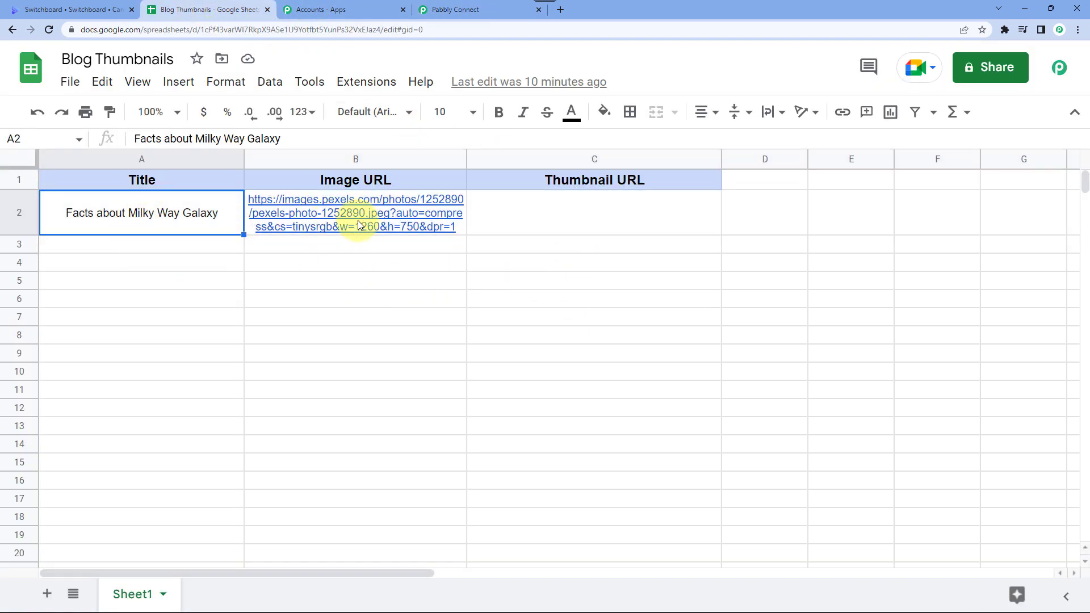
pyautogui.moveTo(358, 222)
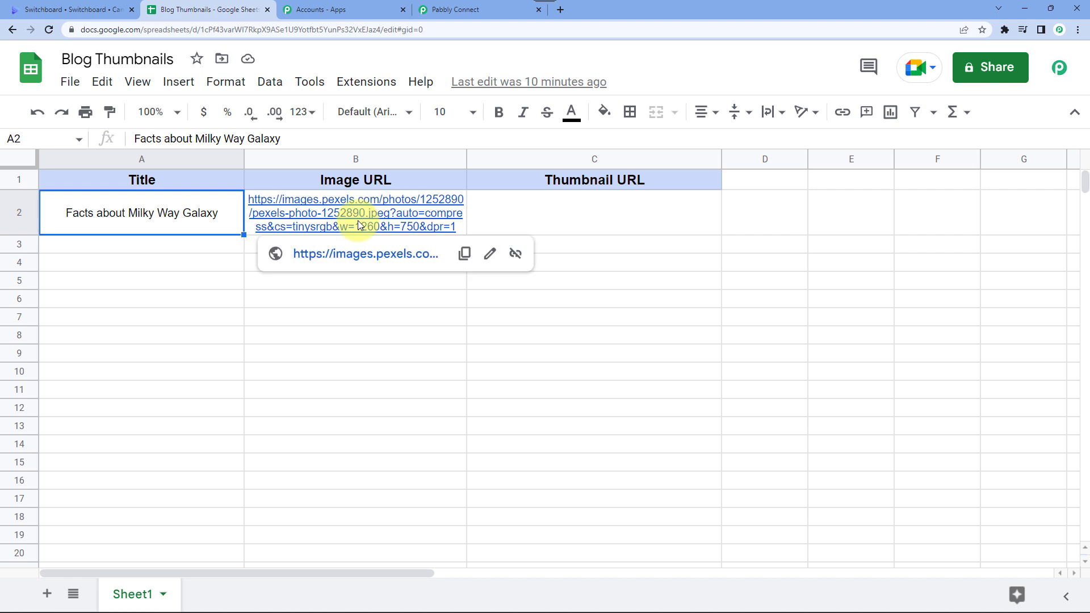
pyautogui.click(640, 221)
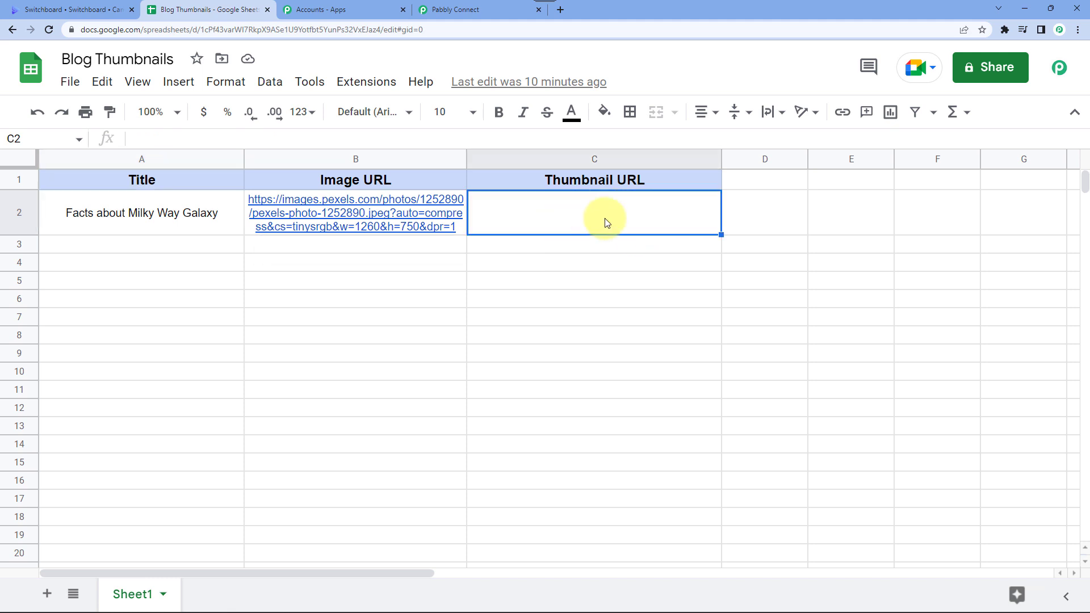
pyautogui.click(108, 248)
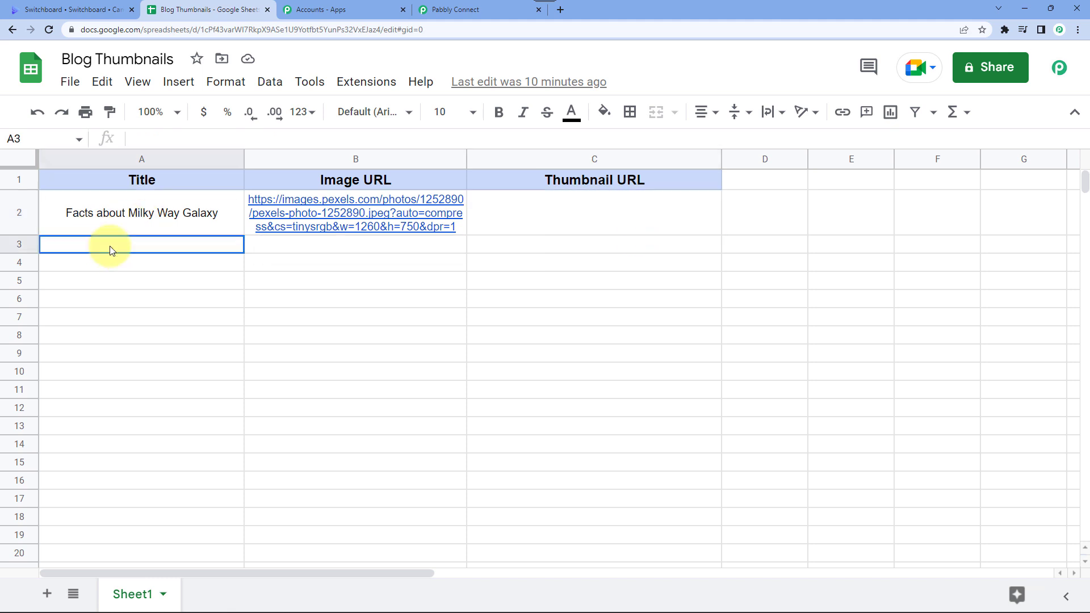
pyautogui.click(8, 245)
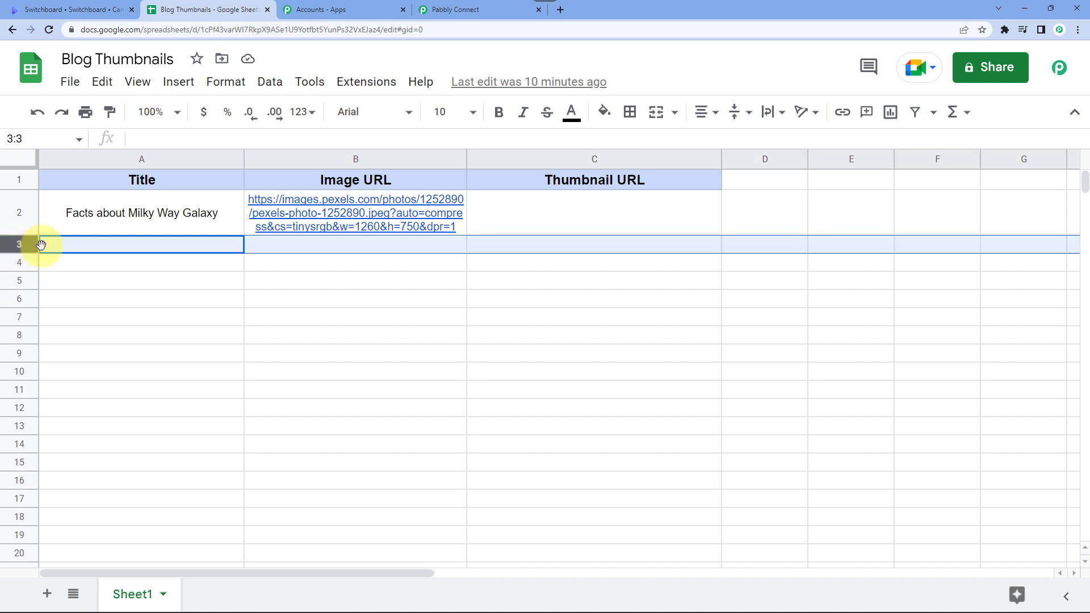
pyautogui.click(564, 245)
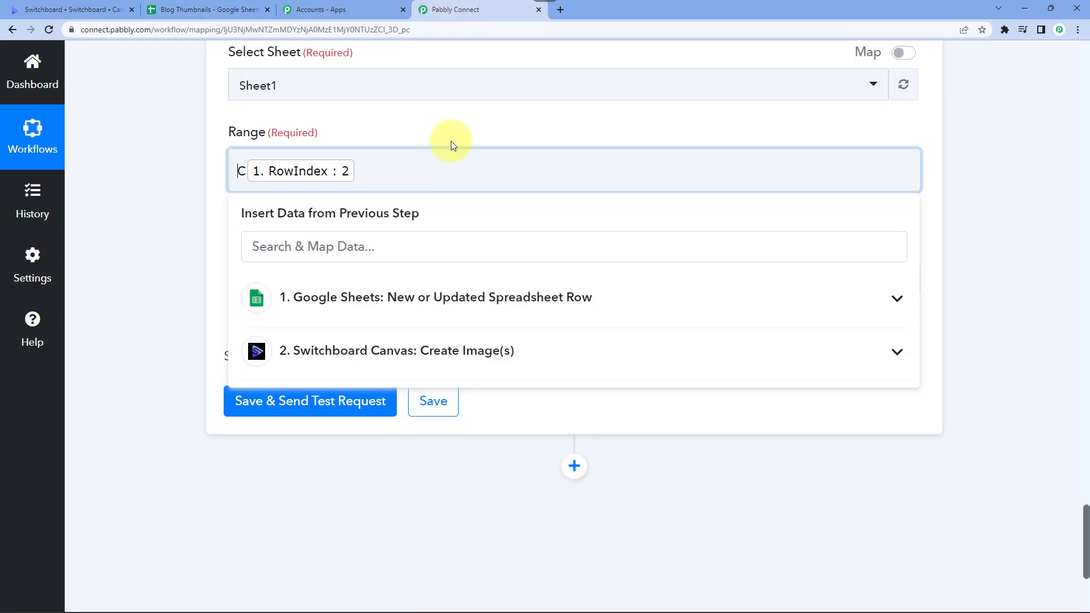
pyautogui.click(454, 9)
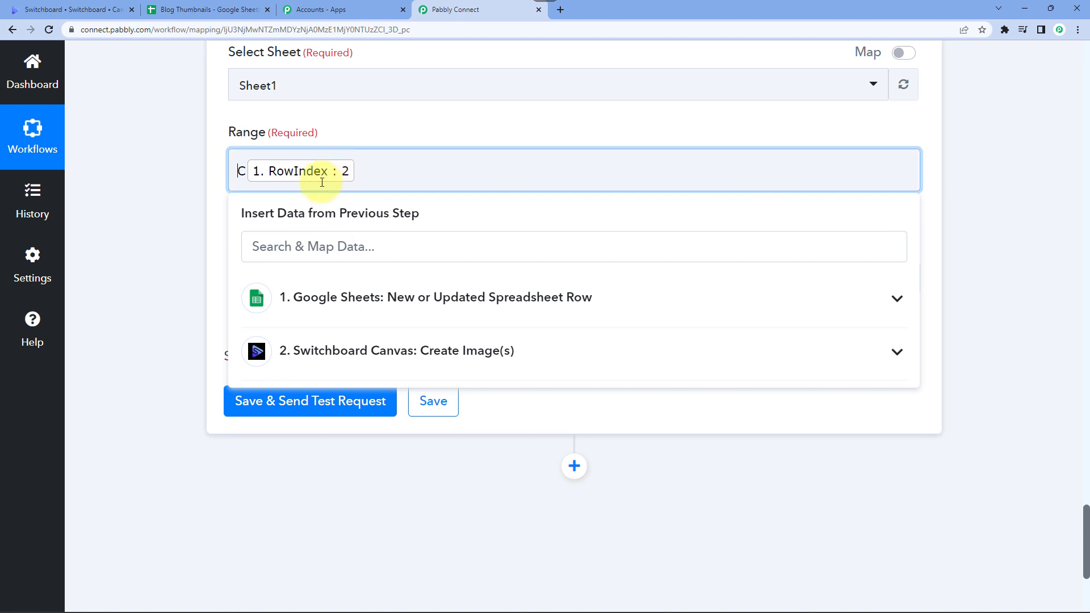
pyautogui.doubleClick(242, 171)
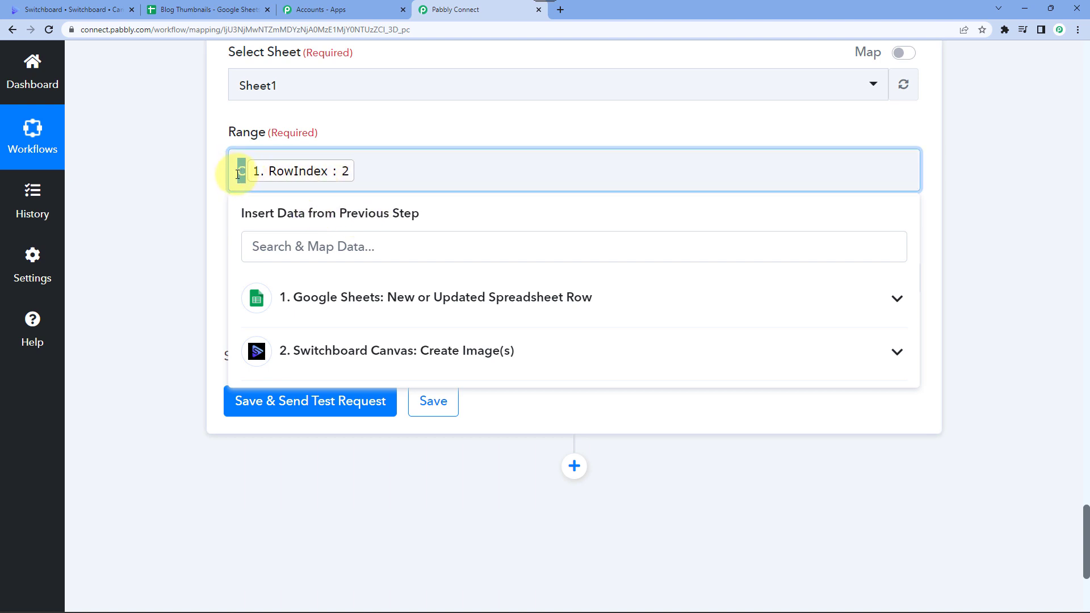
pyautogui.click(327, 173)
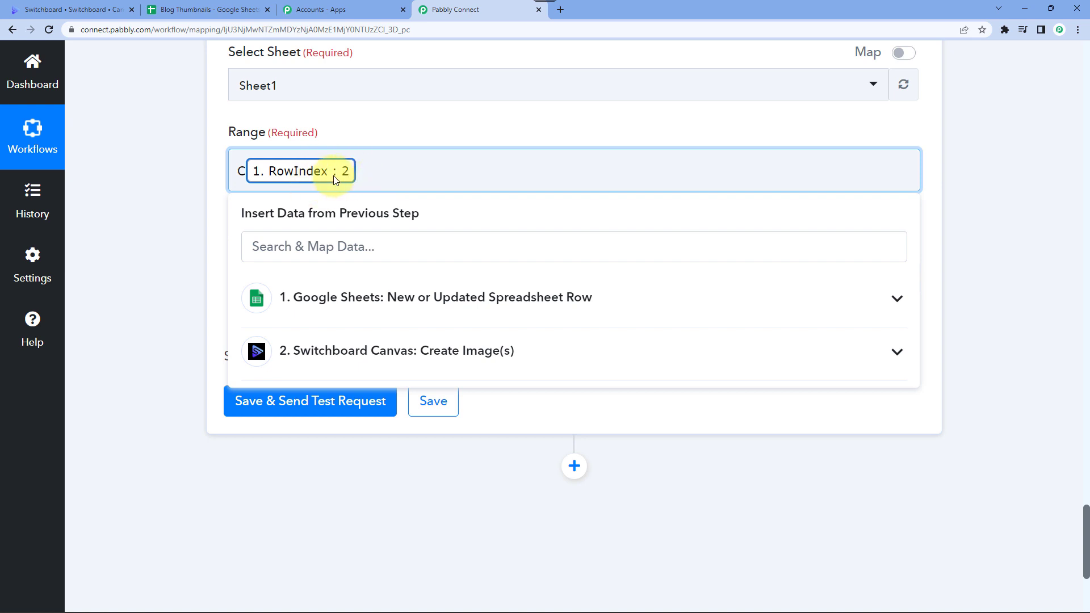
pyautogui.click(193, 182)
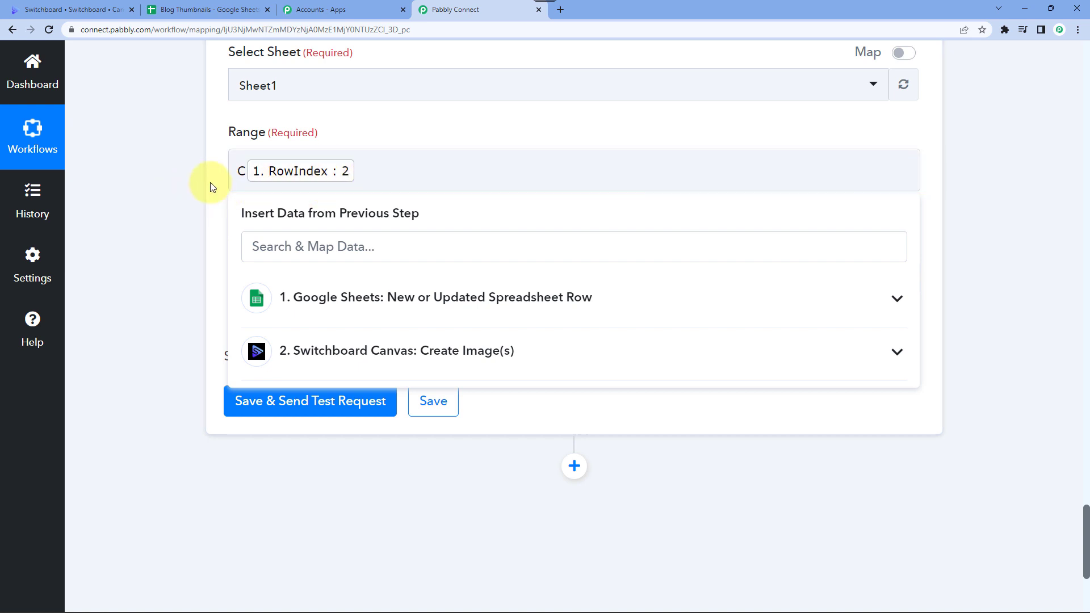
# Step: Map the Value to Sizes 0 Url from the Switchboard Canvas step, then save the action and send a test request
pyautogui.scroll(-2, 311, 224)
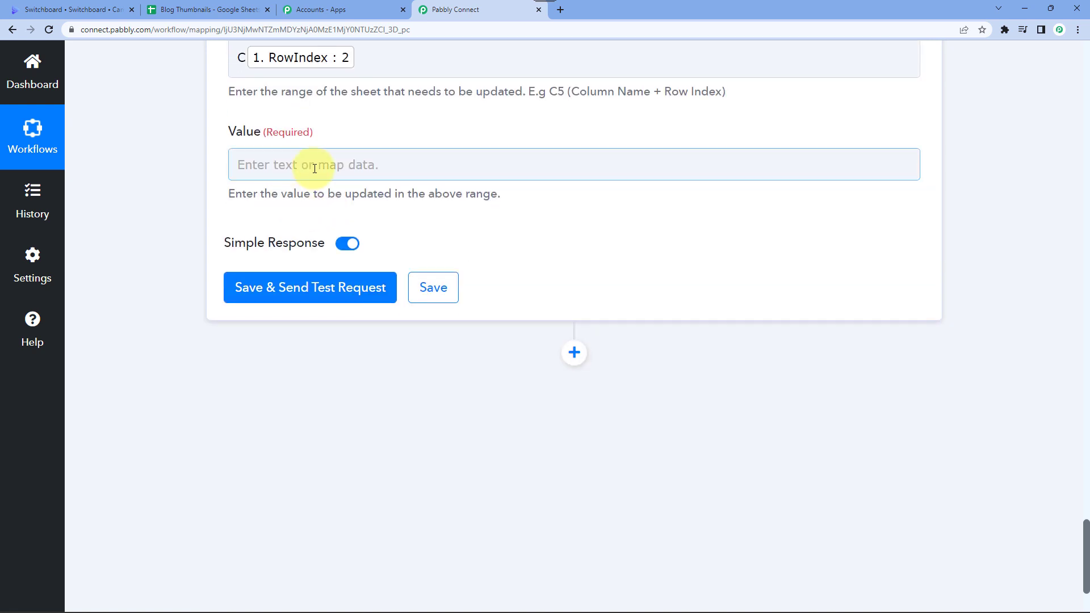
pyautogui.click(315, 165)
pyautogui.click(343, 340)
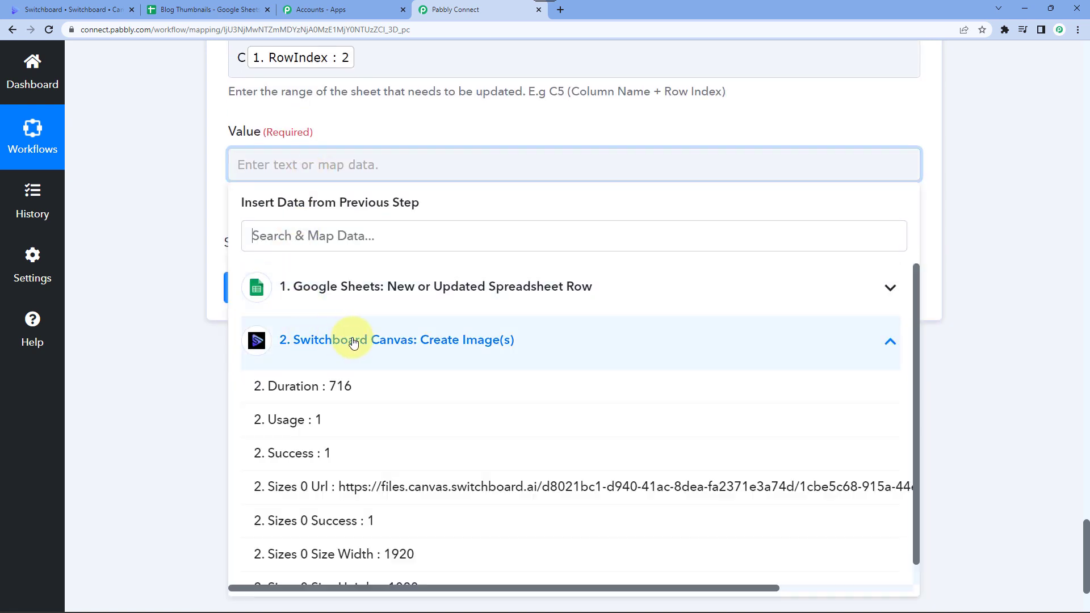
pyautogui.click(405, 488)
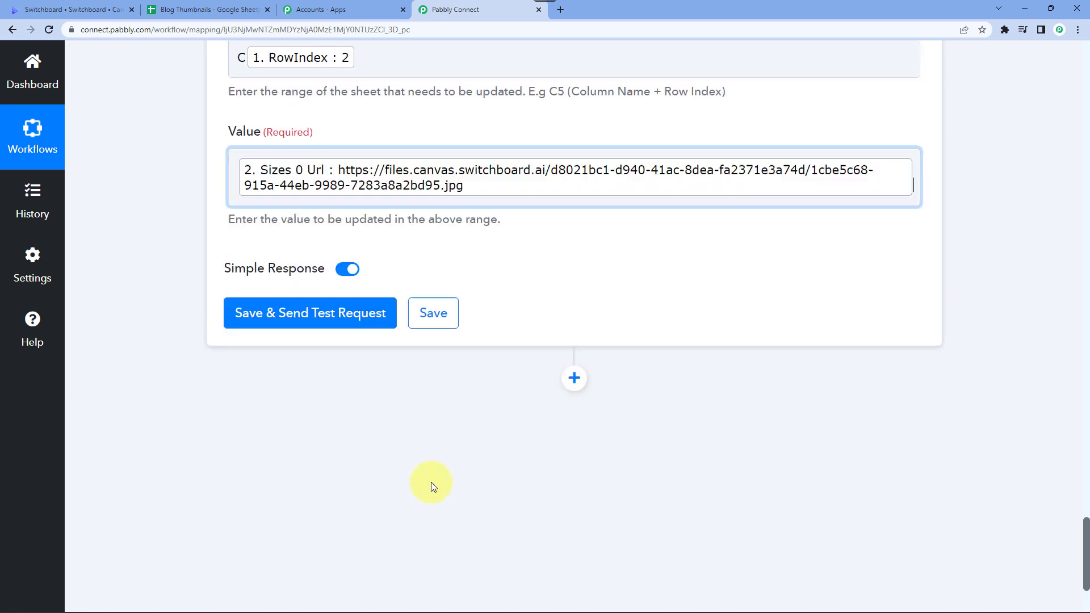
pyautogui.click(221, 288)
pyautogui.click(281, 311)
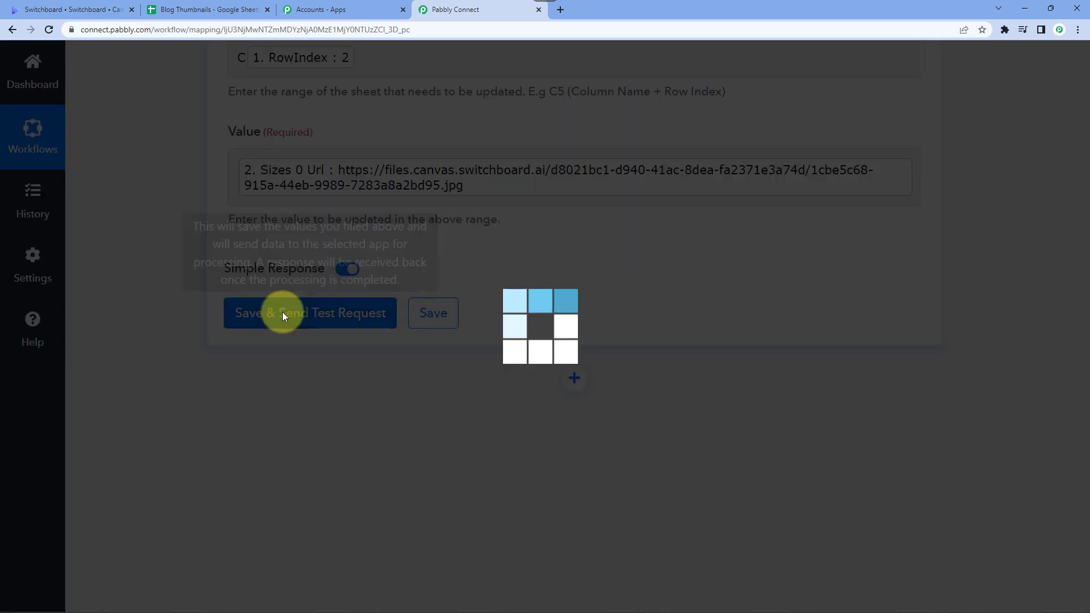
# Step: Open the thumbnail link in cell C2 of the Blog Thumbnails spreadsheet, view the image and close it
pyautogui.click(216, 9)
pyautogui.click(376, 427)
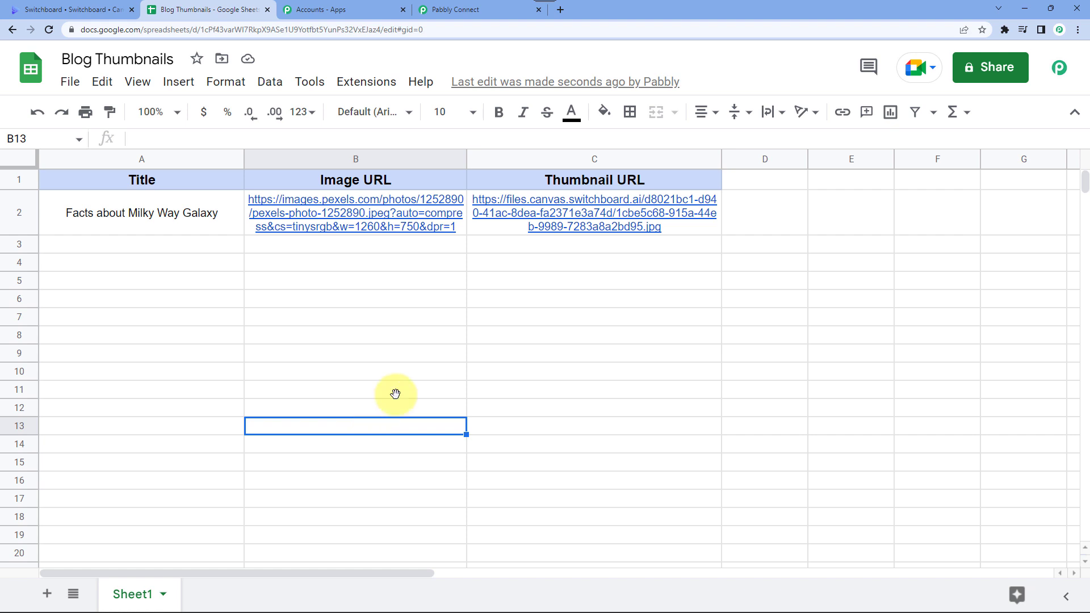
pyautogui.click(574, 225)
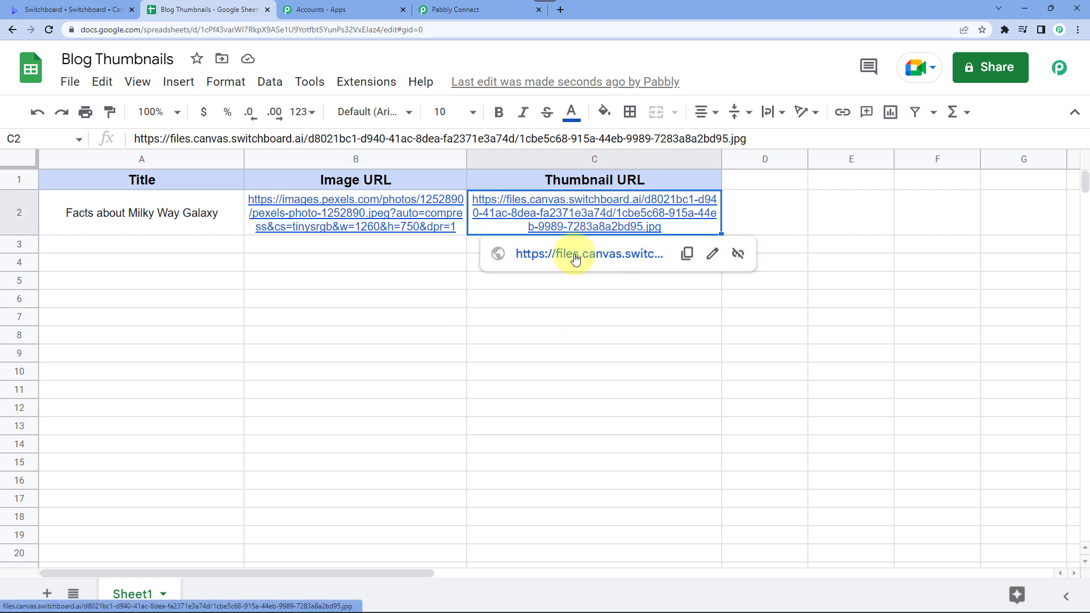
pyautogui.click(569, 253)
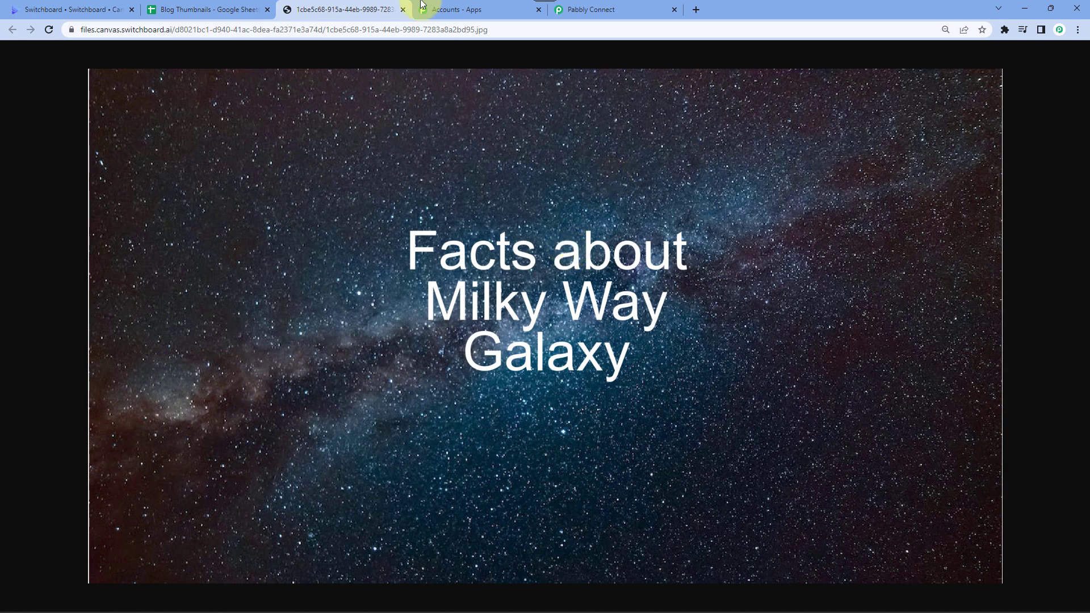
pyautogui.click(404, 10)
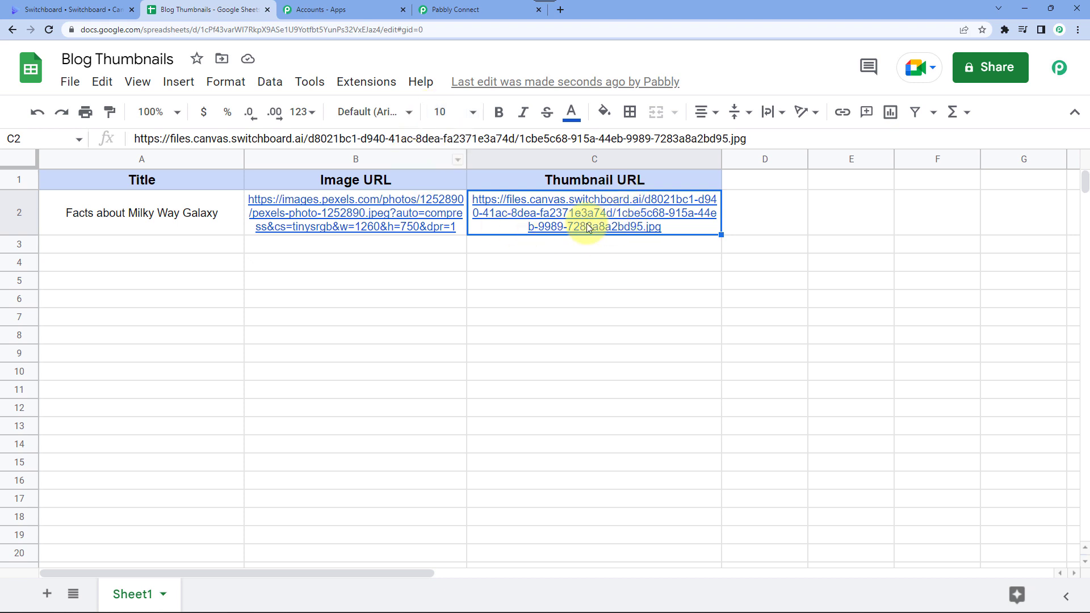
# Step: Return to Pabbly Connect and save the Google Sheets Update Cell Value action
pyautogui.click(459, 11)
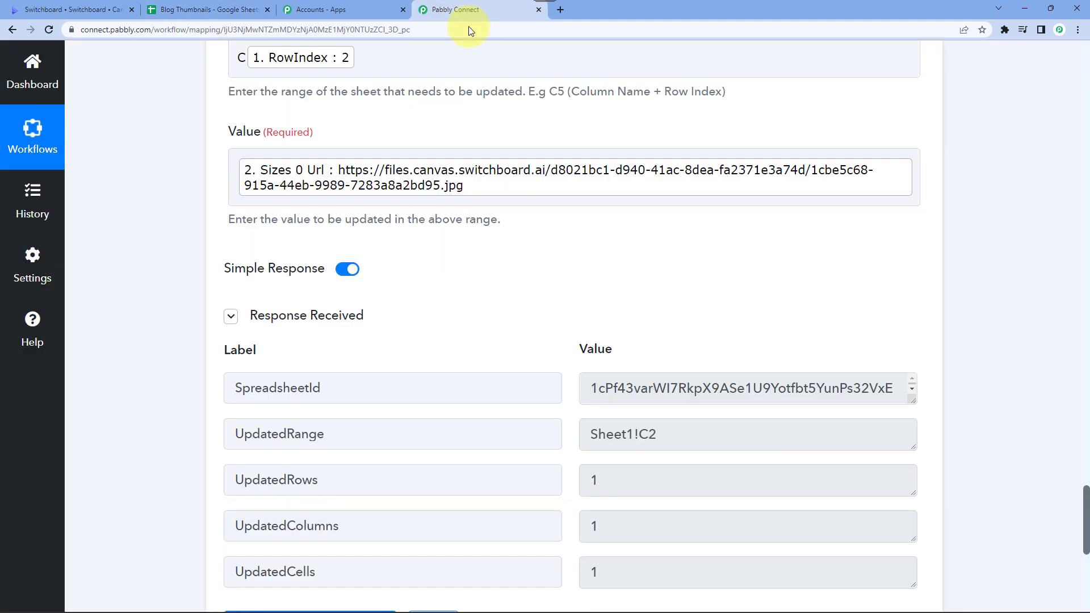
pyautogui.scroll(-6, 267, 389)
pyautogui.click(433, 285)
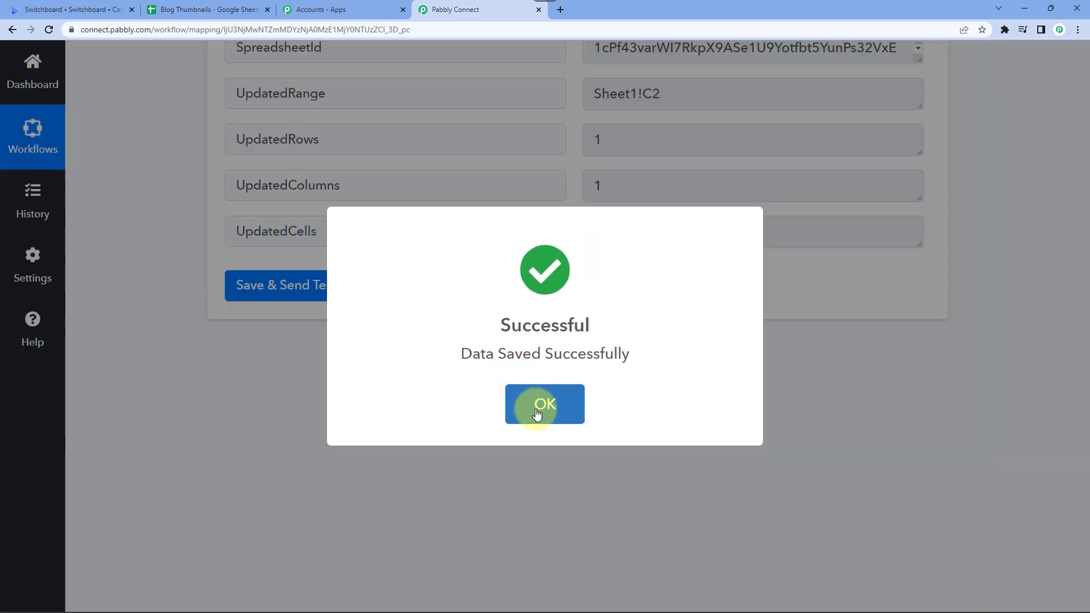
pyautogui.click(542, 402)
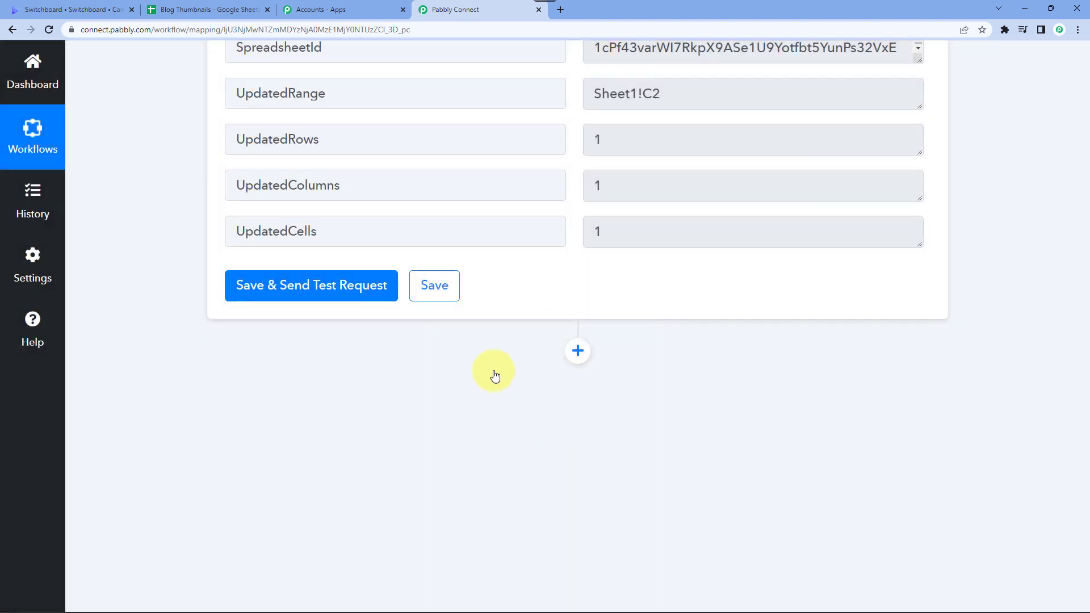
# Step: Collapse the workflow's trigger and both action steps to review the overall sequence
pyautogui.scroll(5, 482, 363)
pyautogui.scroll(15, 470, 356)
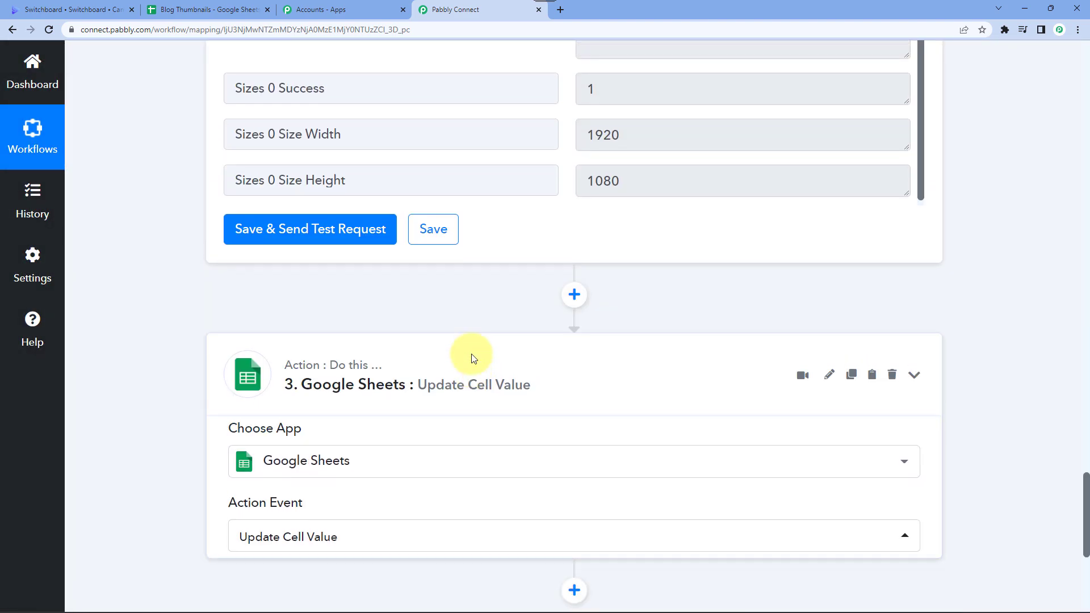
pyautogui.scroll(13, 471, 353)
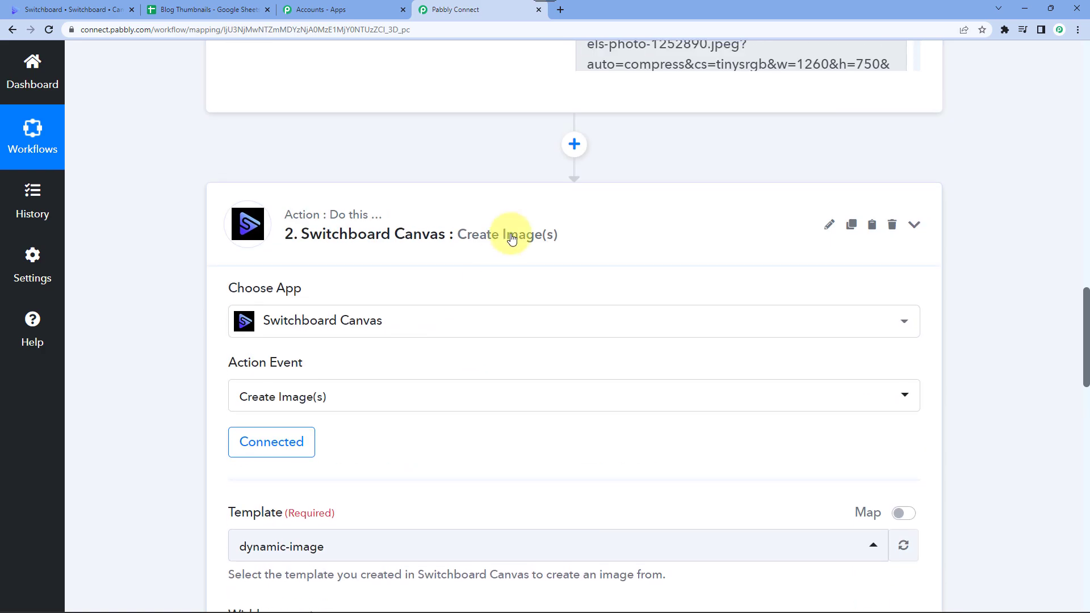
pyautogui.click(509, 235)
pyautogui.scroll(12, 510, 234)
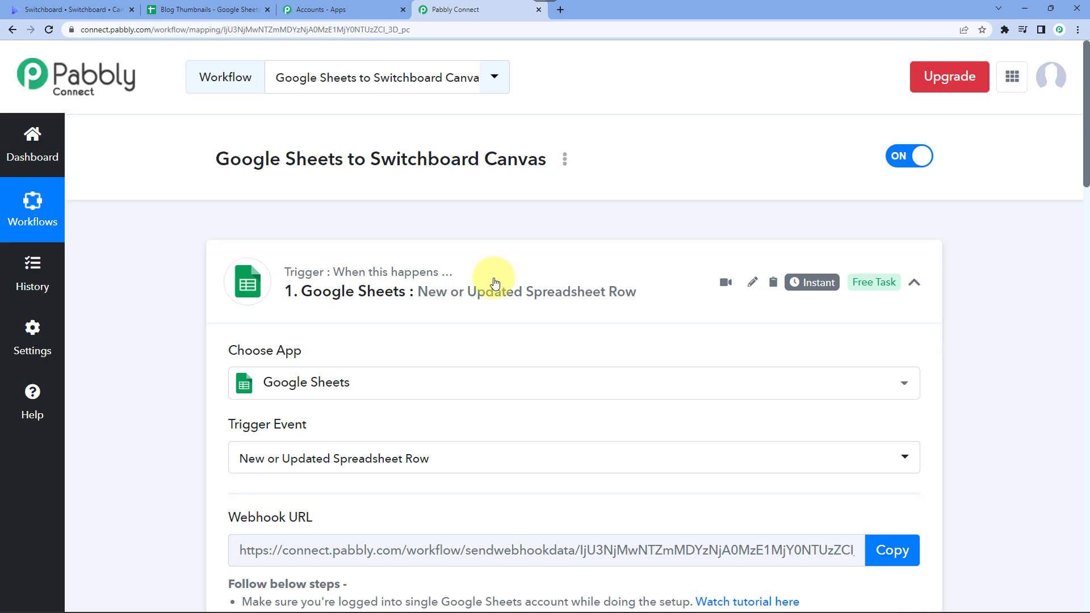
pyautogui.click(403, 292)
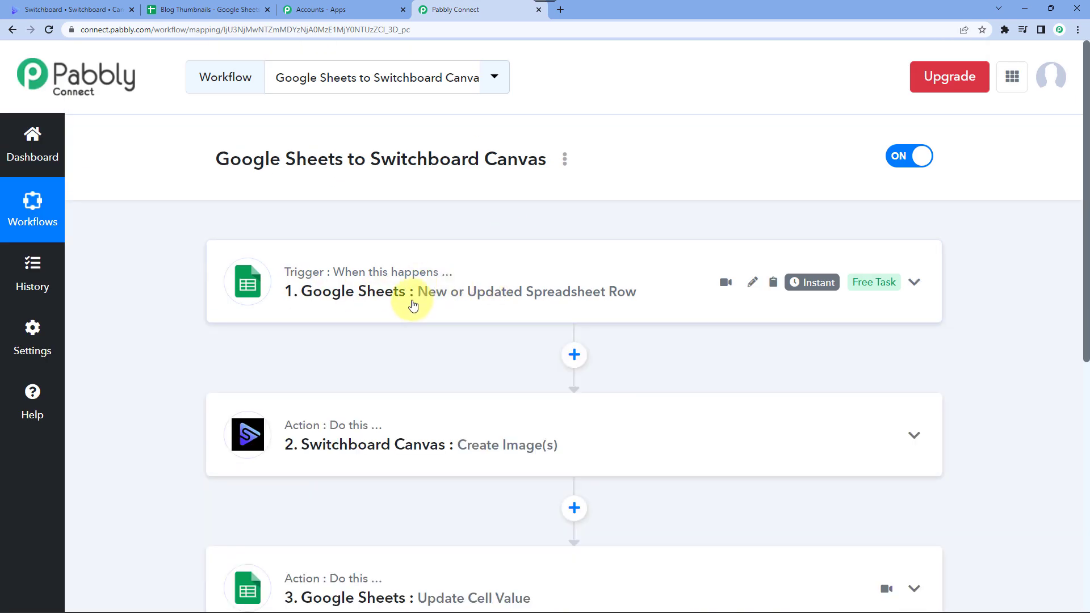
# Step: Review the title and image URL in row 2 of the Blog Thumbnails spreadsheet and the steps of the Pabbly Connect workflow
pyautogui.click(213, 9)
pyautogui.click(156, 216)
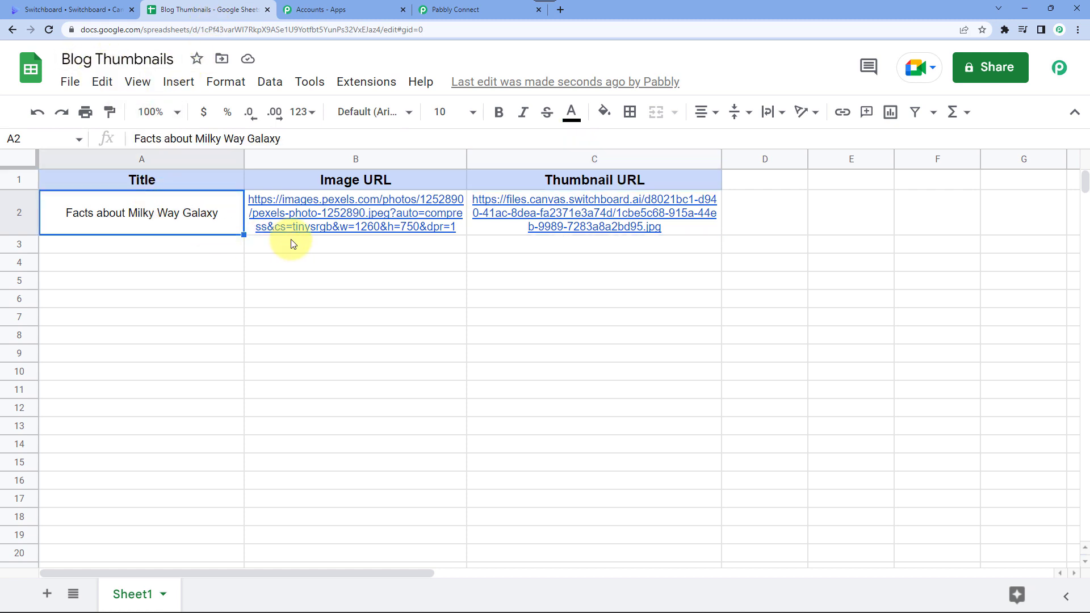
pyautogui.click(388, 222)
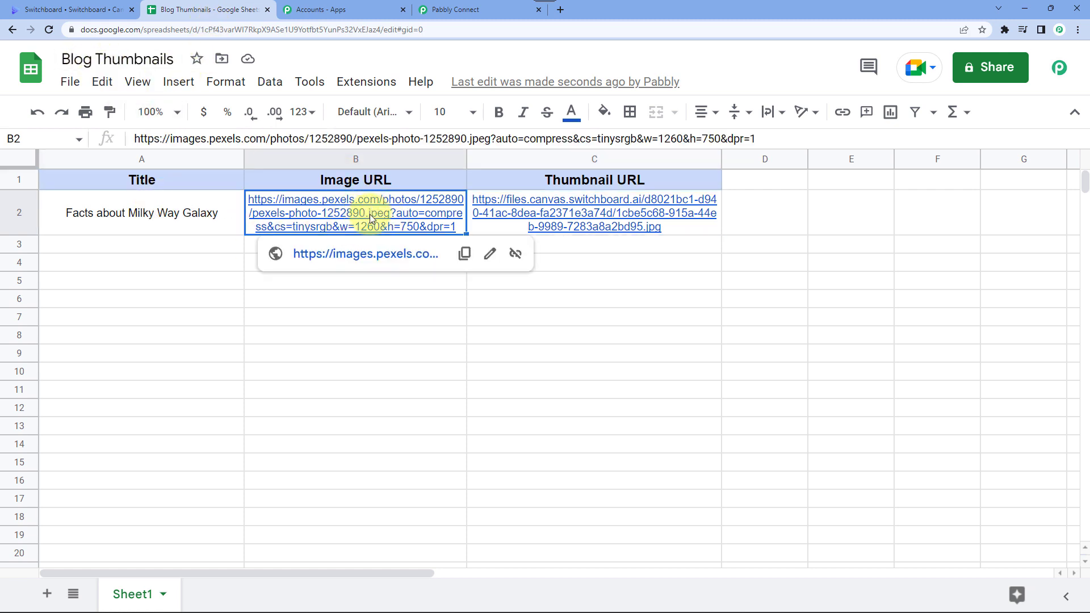
pyautogui.click(148, 211)
pyautogui.click(305, 214)
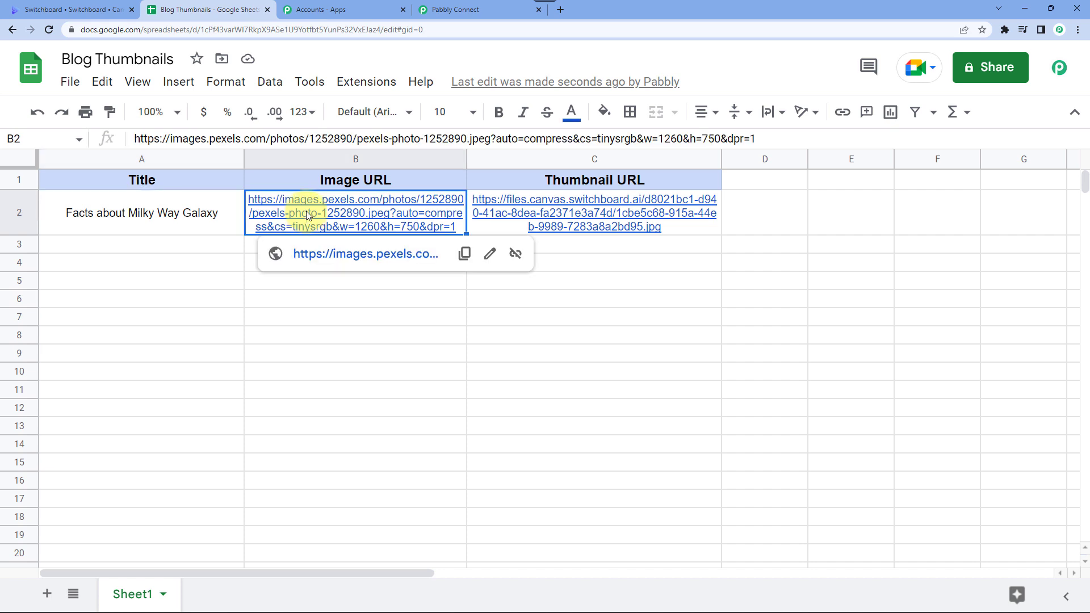
pyautogui.click(492, 6)
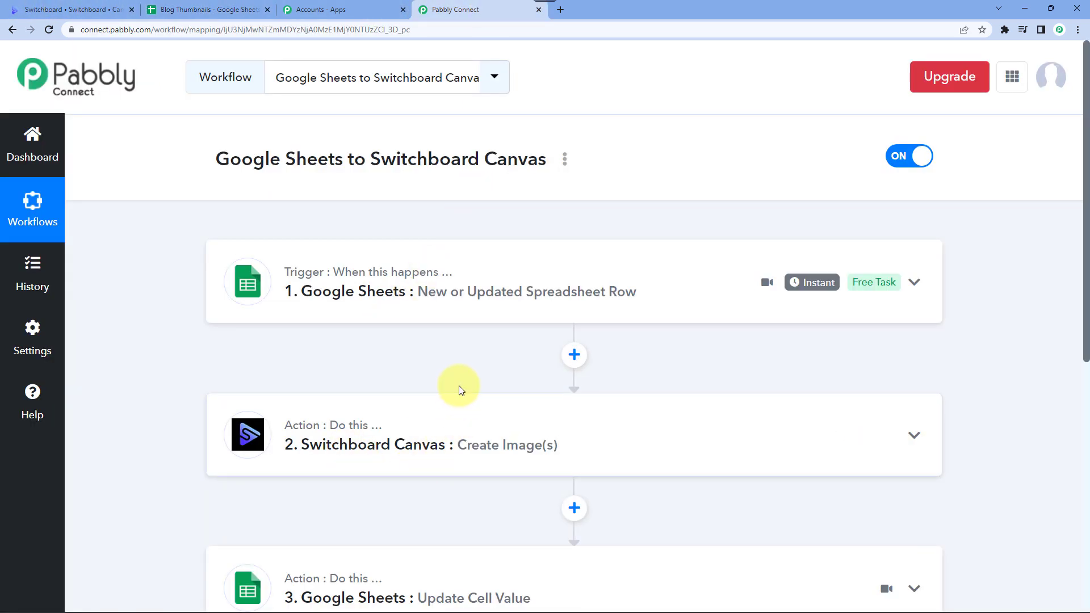
pyautogui.scroll(-3, 459, 386)
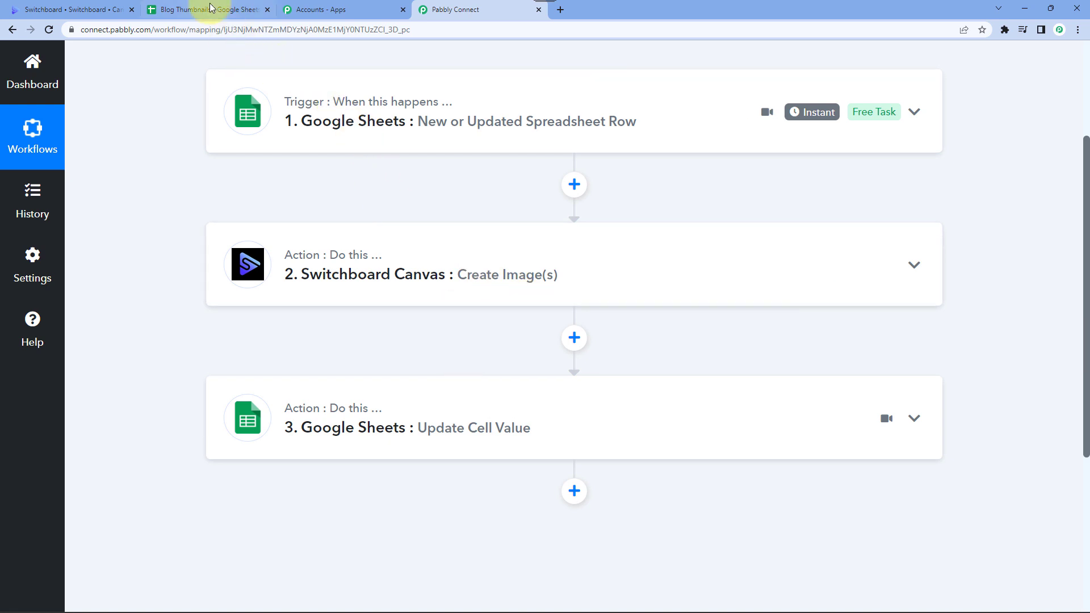
# Step: Switch to the Blog Thumbnails spreadsheet and enter the title "facts about Moon" in cell A3
pyautogui.click(211, 7)
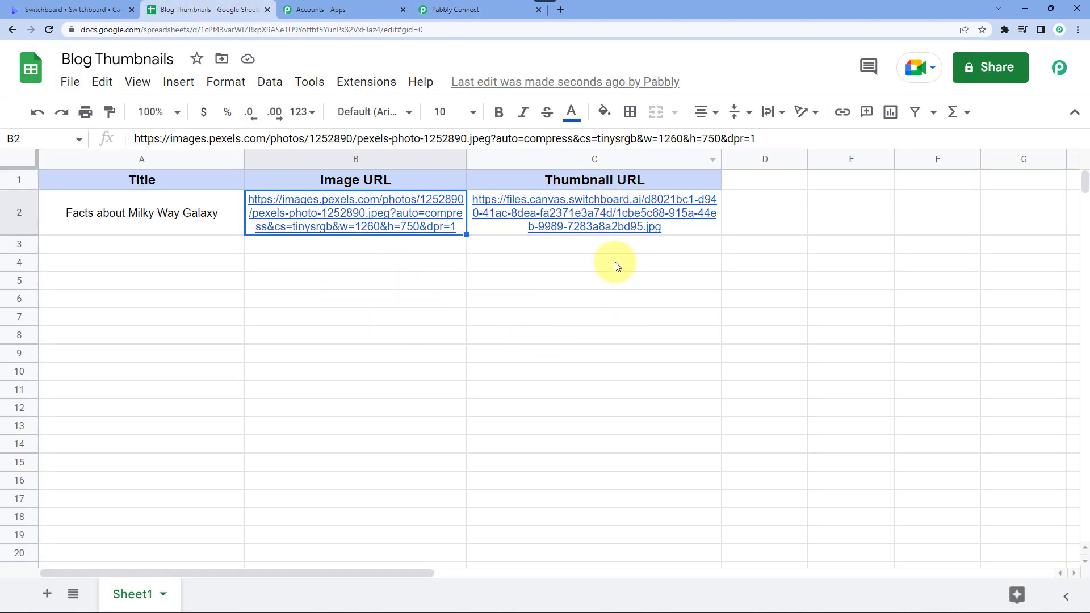
pyautogui.click(612, 221)
pyautogui.click(180, 263)
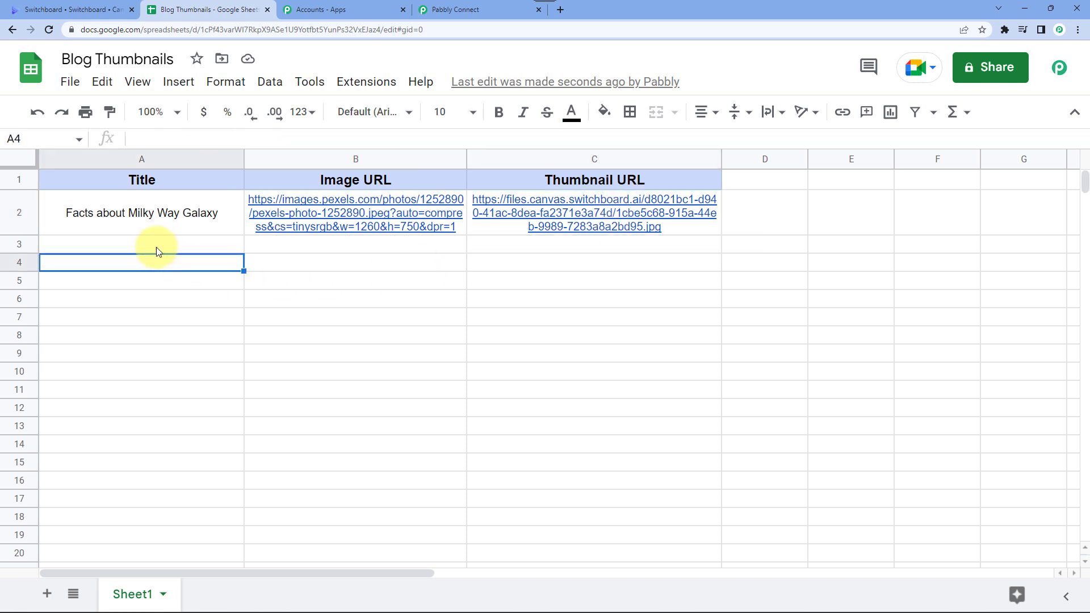
pyautogui.click(161, 245)
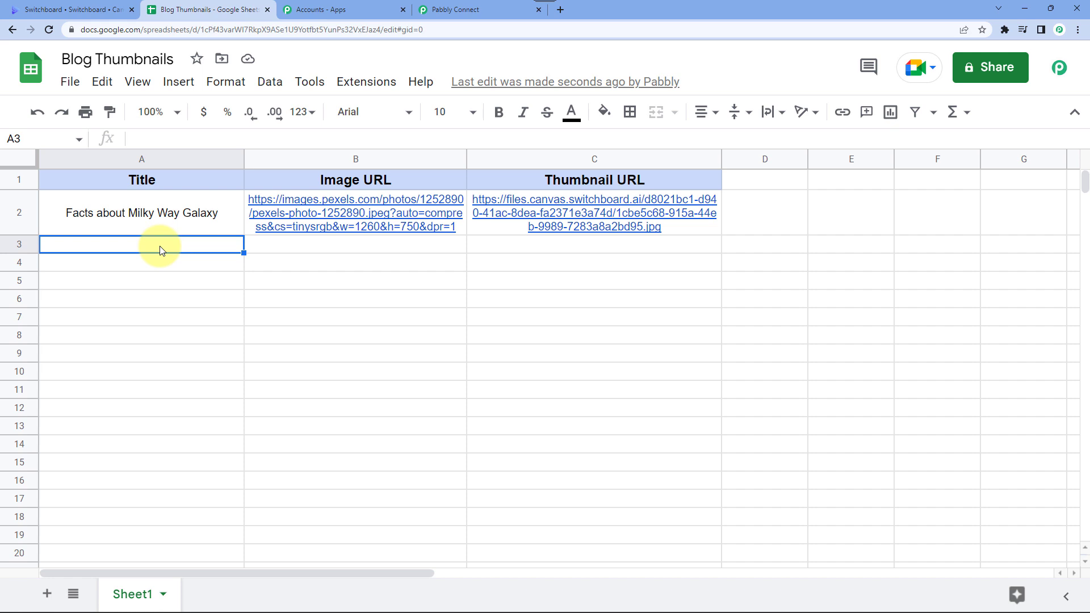
pyautogui.write('facts a')
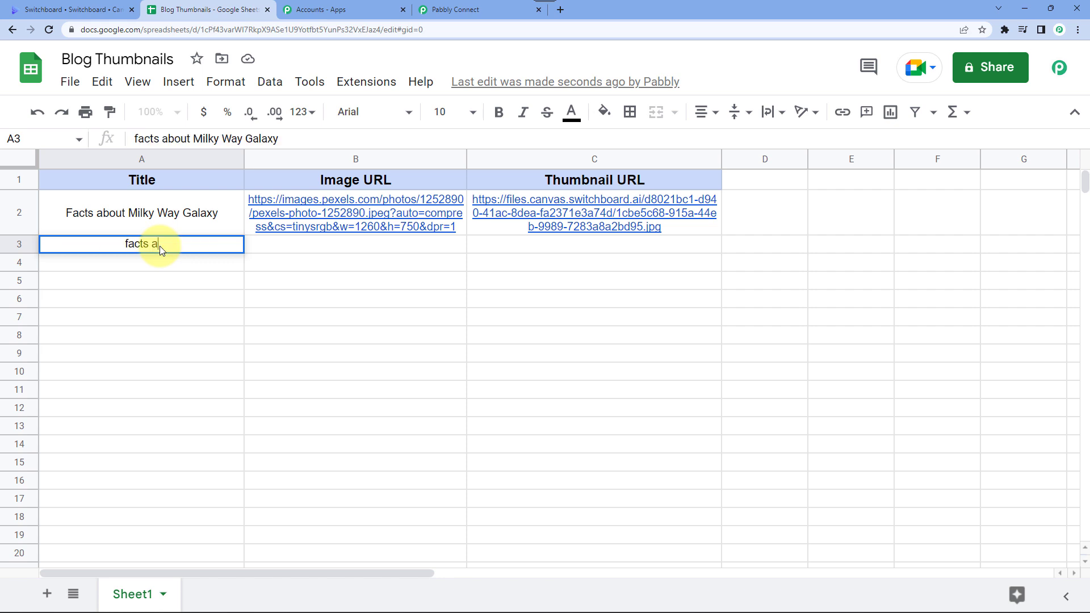
pyautogui.write('bout M')
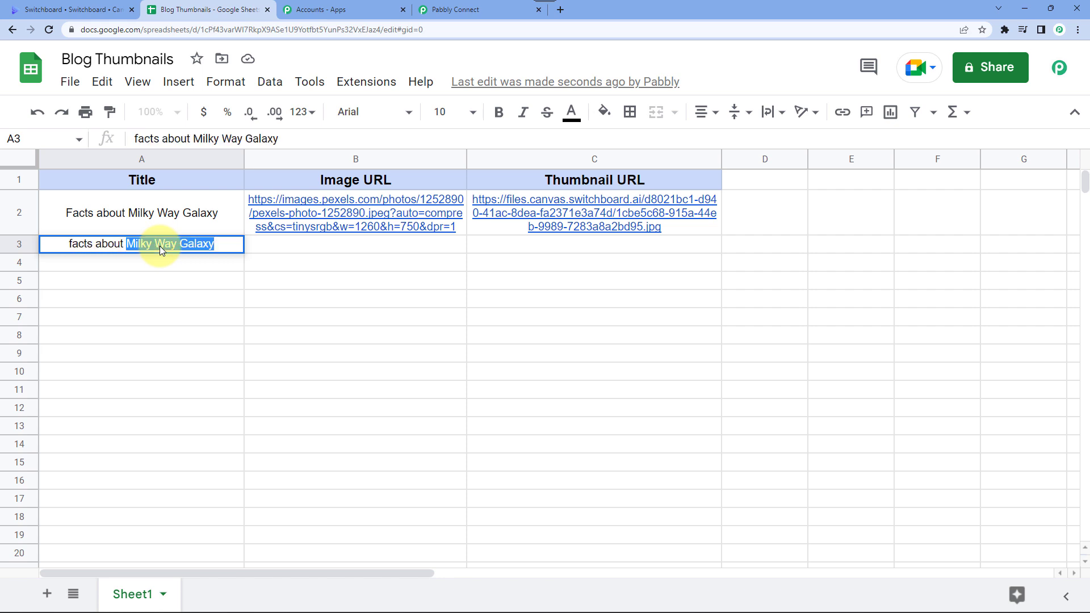
pyautogui.write('oon')
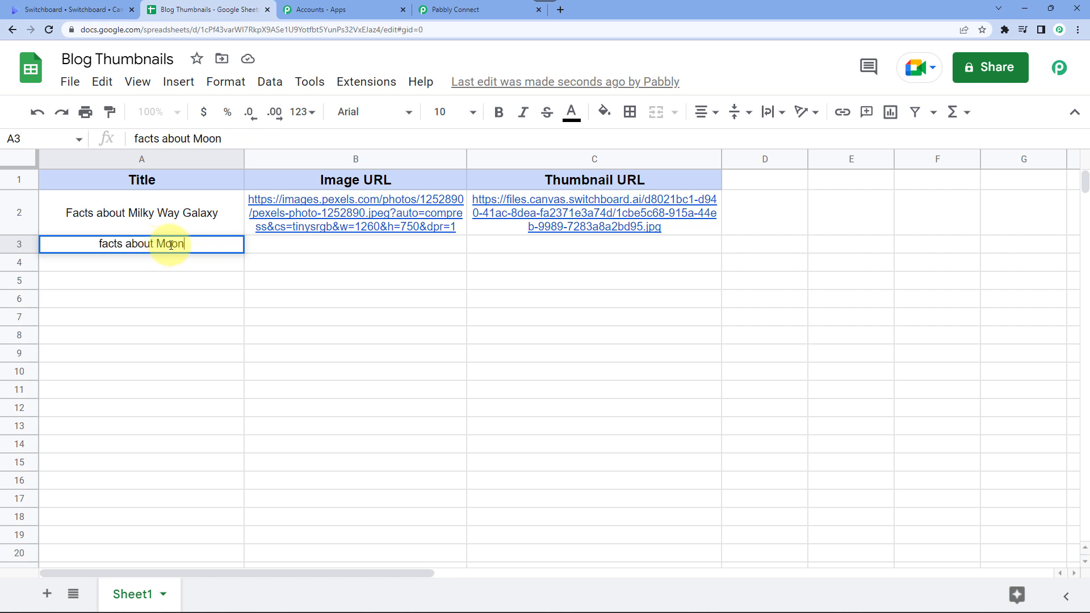
pyautogui.click(127, 304)
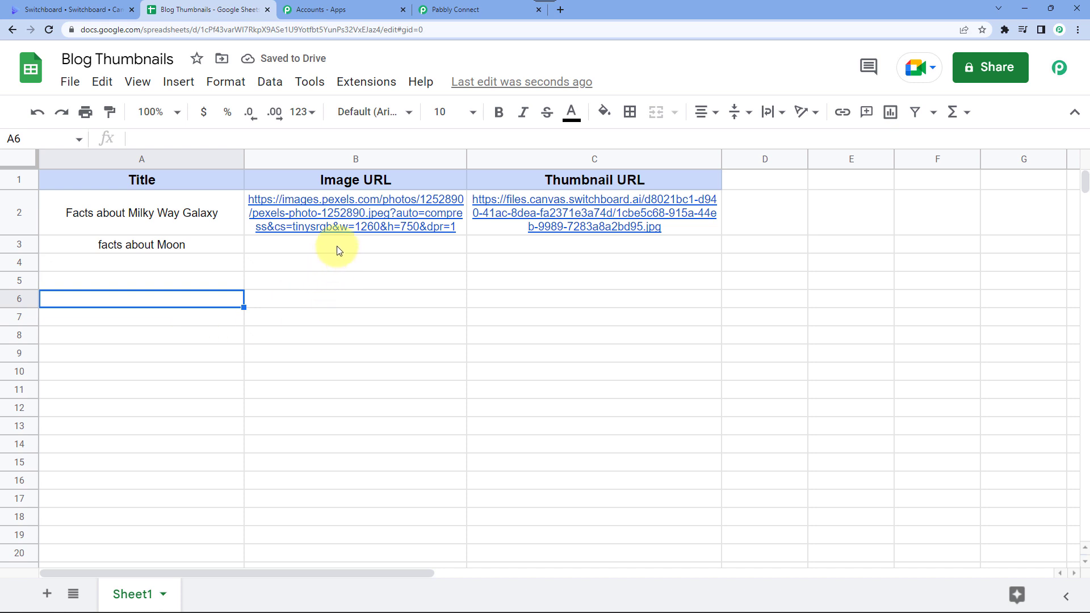
pyautogui.click(356, 226)
pyautogui.click(229, 249)
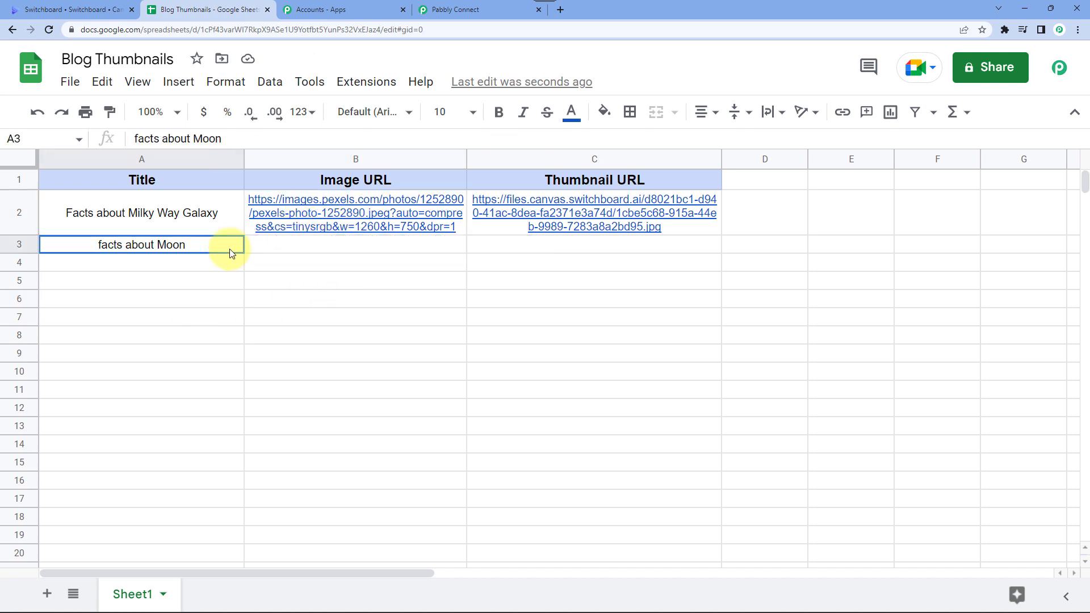
pyautogui.click(272, 249)
pyautogui.click(352, 218)
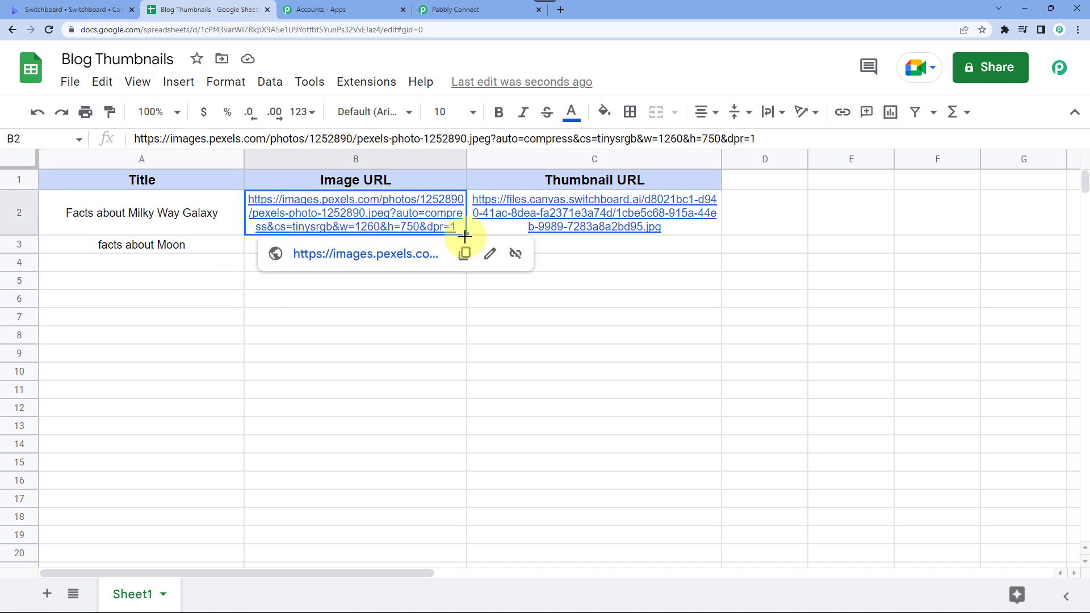
pyautogui.moveTo(465, 244); pyautogui.dragTo(463, 256)
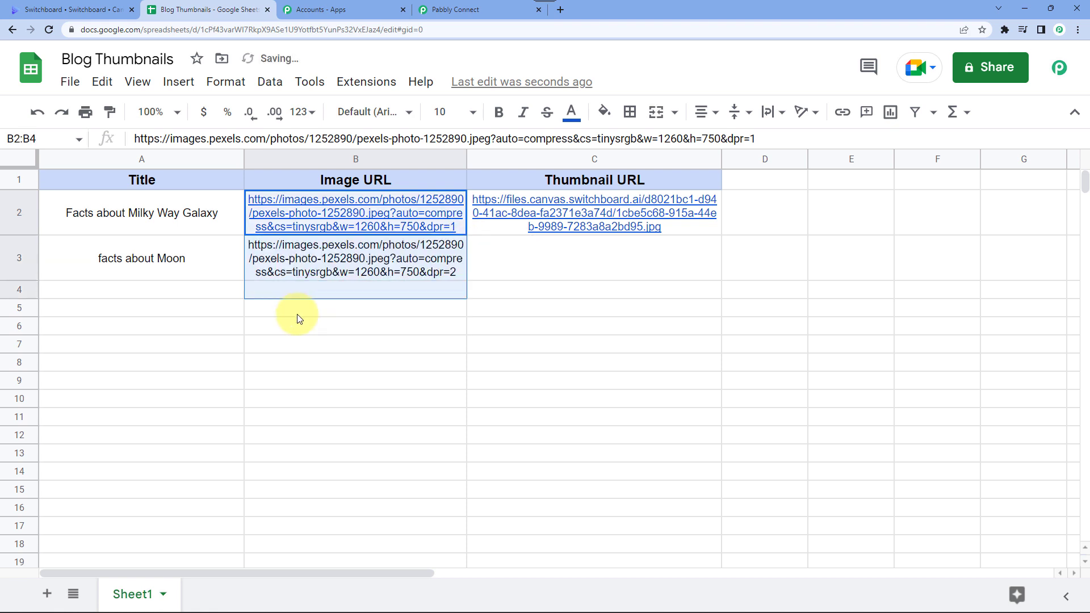
pyautogui.click(349, 274)
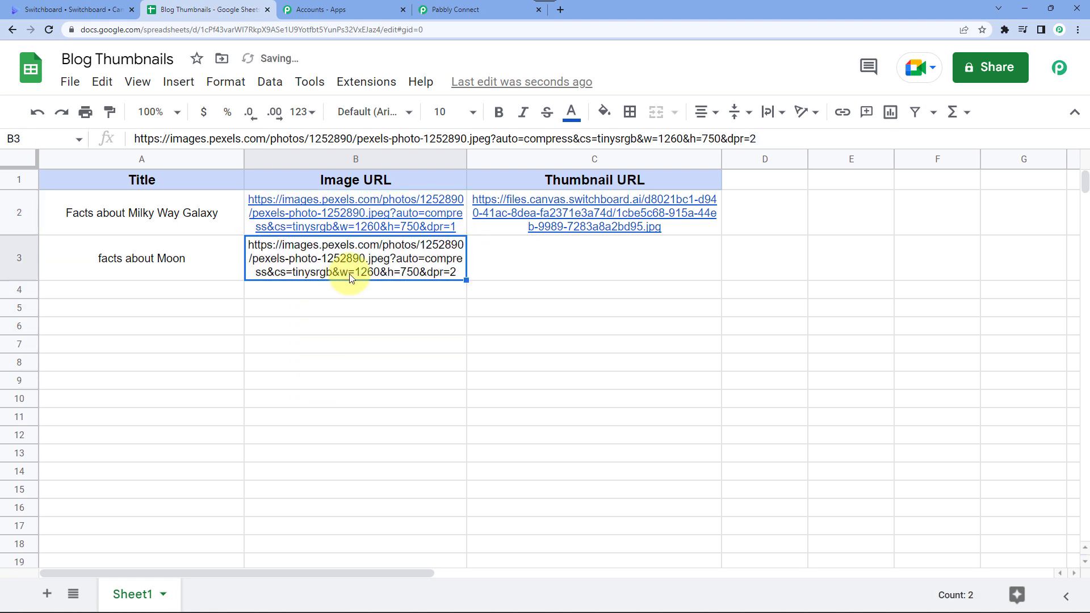
pyautogui.click(348, 329)
pyautogui.click(430, 271)
pyautogui.press('Delete')
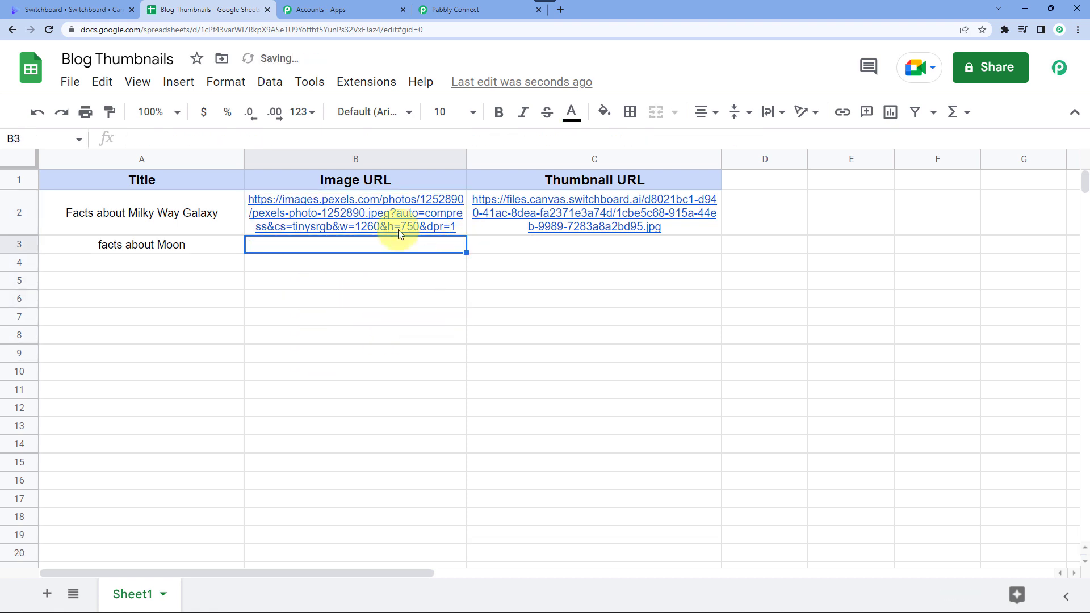
# Step: Fill the image URL from cell B2 down into cell B3 for the Moon row
pyautogui.click(369, 228)
pyautogui.moveTo(465, 233); pyautogui.dragTo(466, 247)
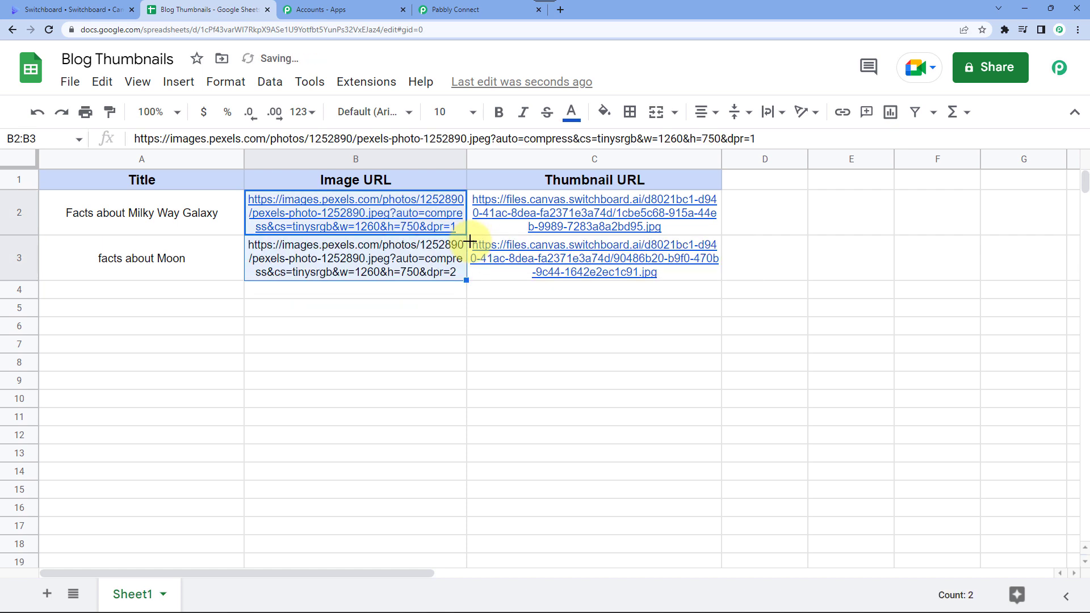
pyautogui.click(370, 311)
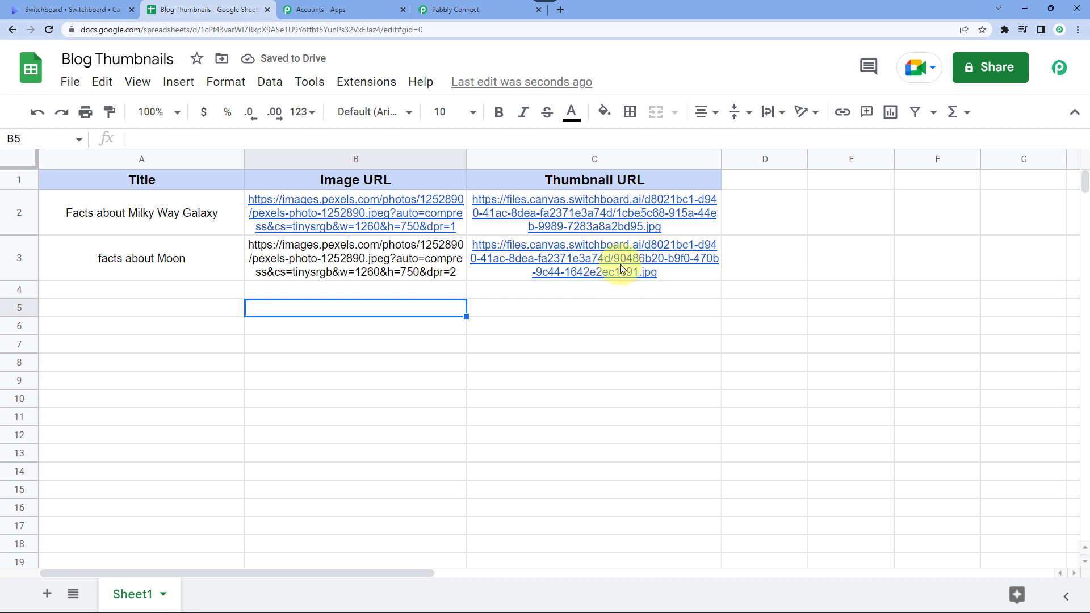
# Step: Open the thumbnail link in cell C3, view the image, and go back through the spreadsheet to the Pabbly Connect workflow
pyautogui.click(577, 256)
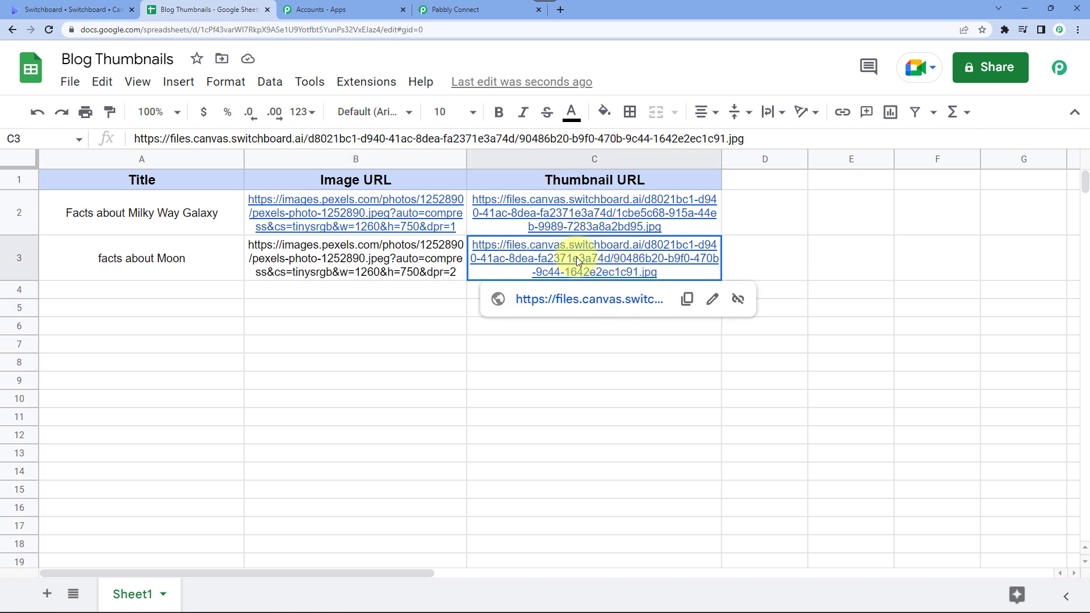
pyautogui.click(579, 301)
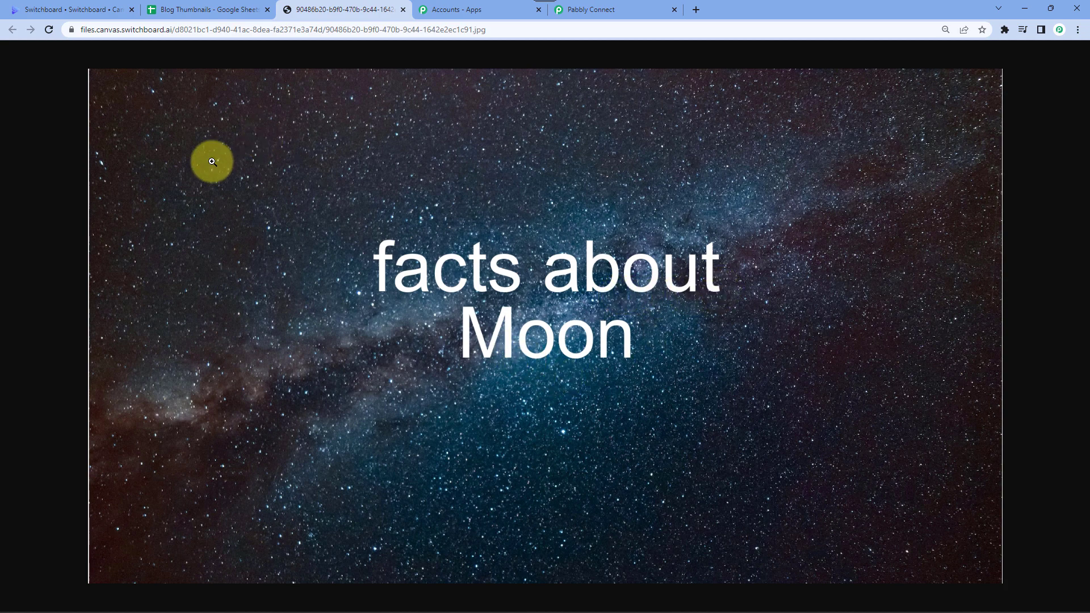
pyautogui.click(202, 10)
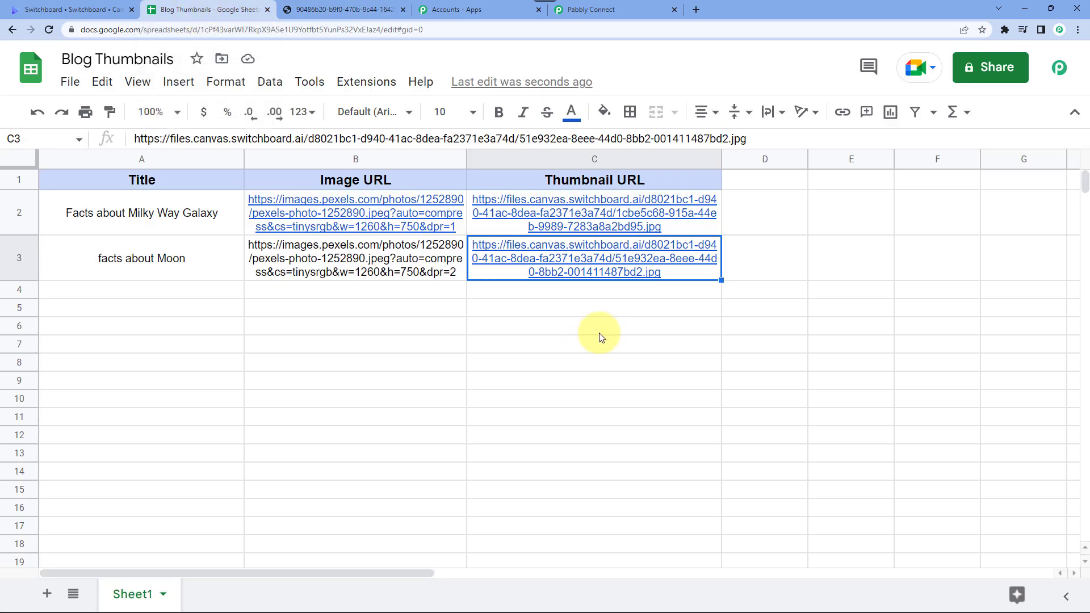
pyautogui.click(622, 312)
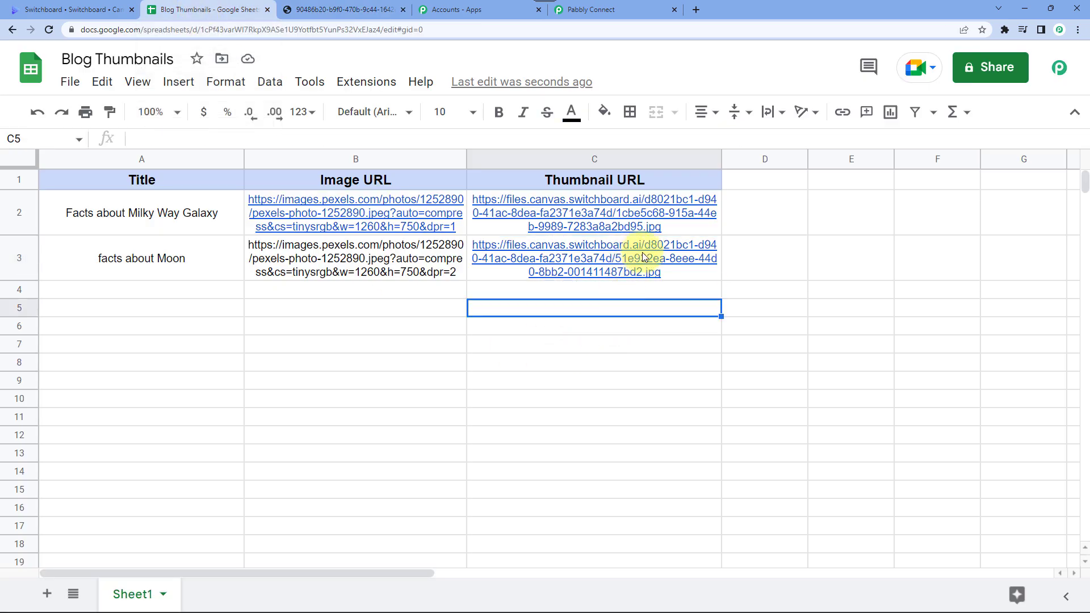
pyautogui.click(388, 306)
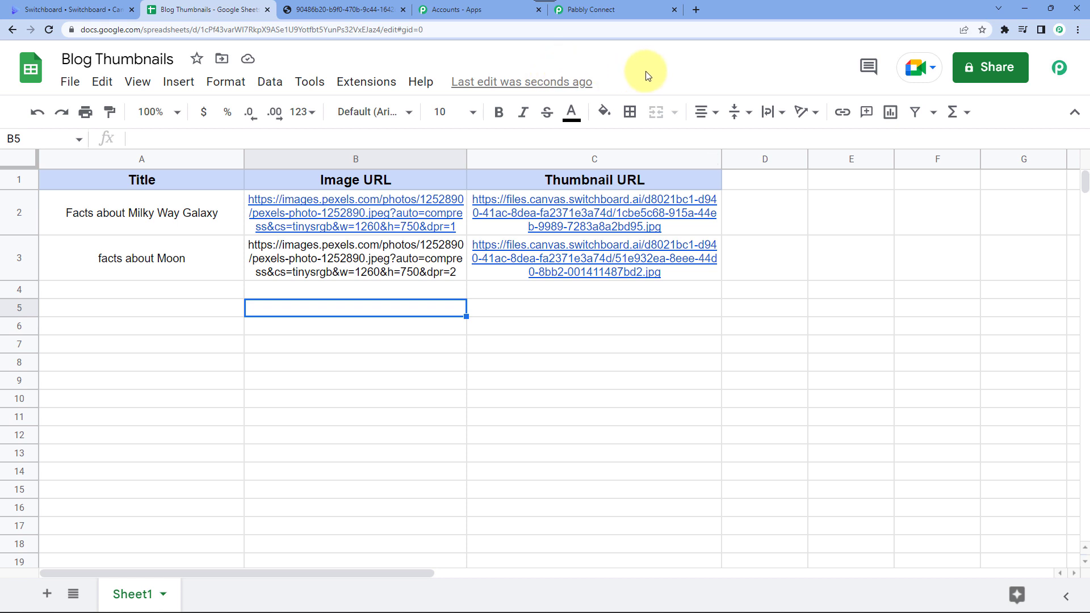
pyautogui.click(604, 10)
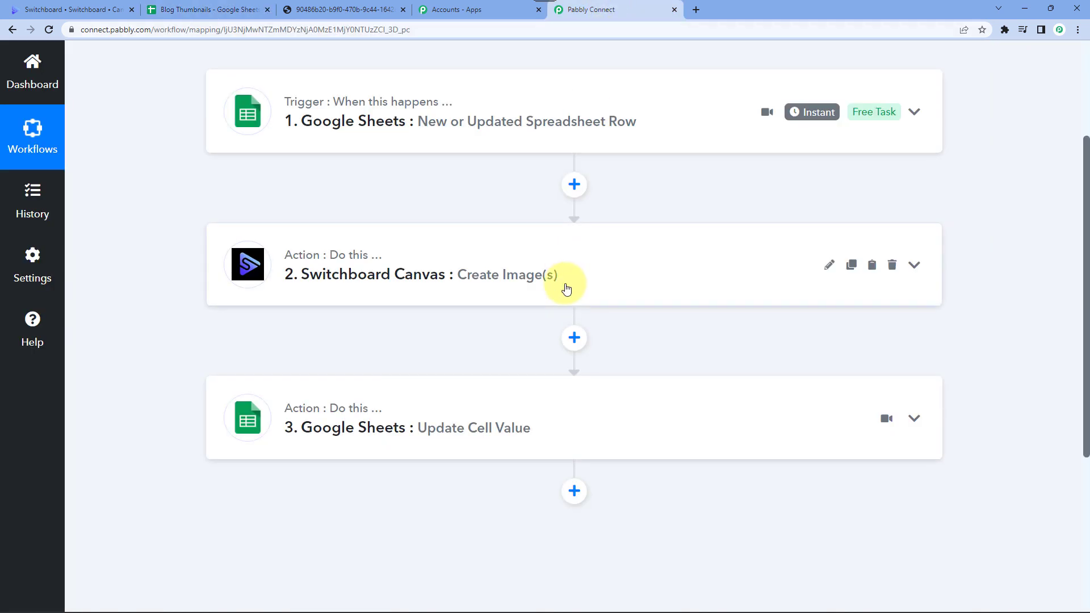
pyautogui.scroll(3, 564, 287)
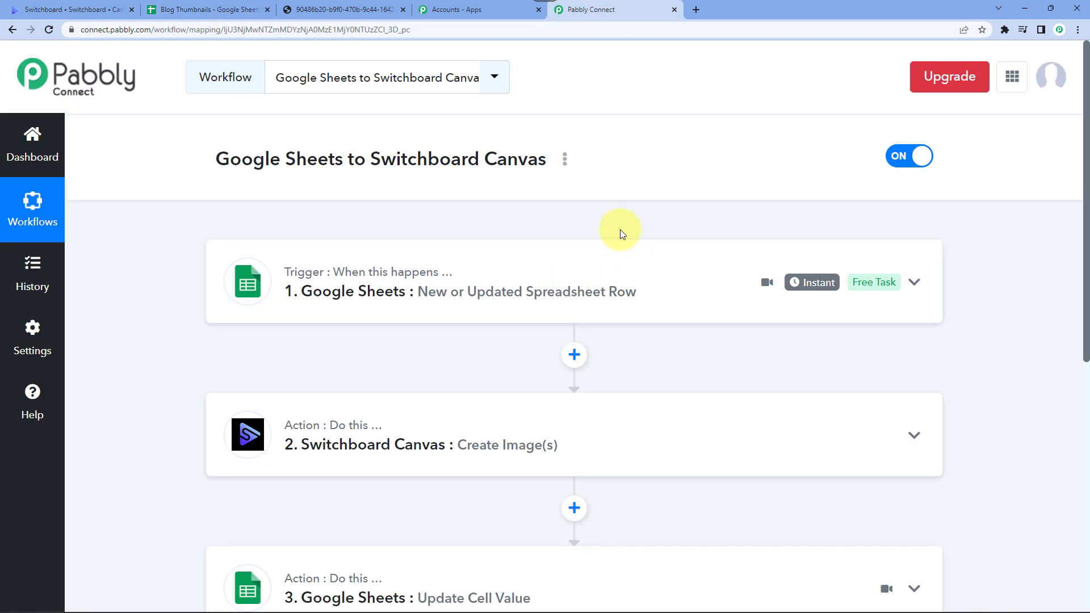